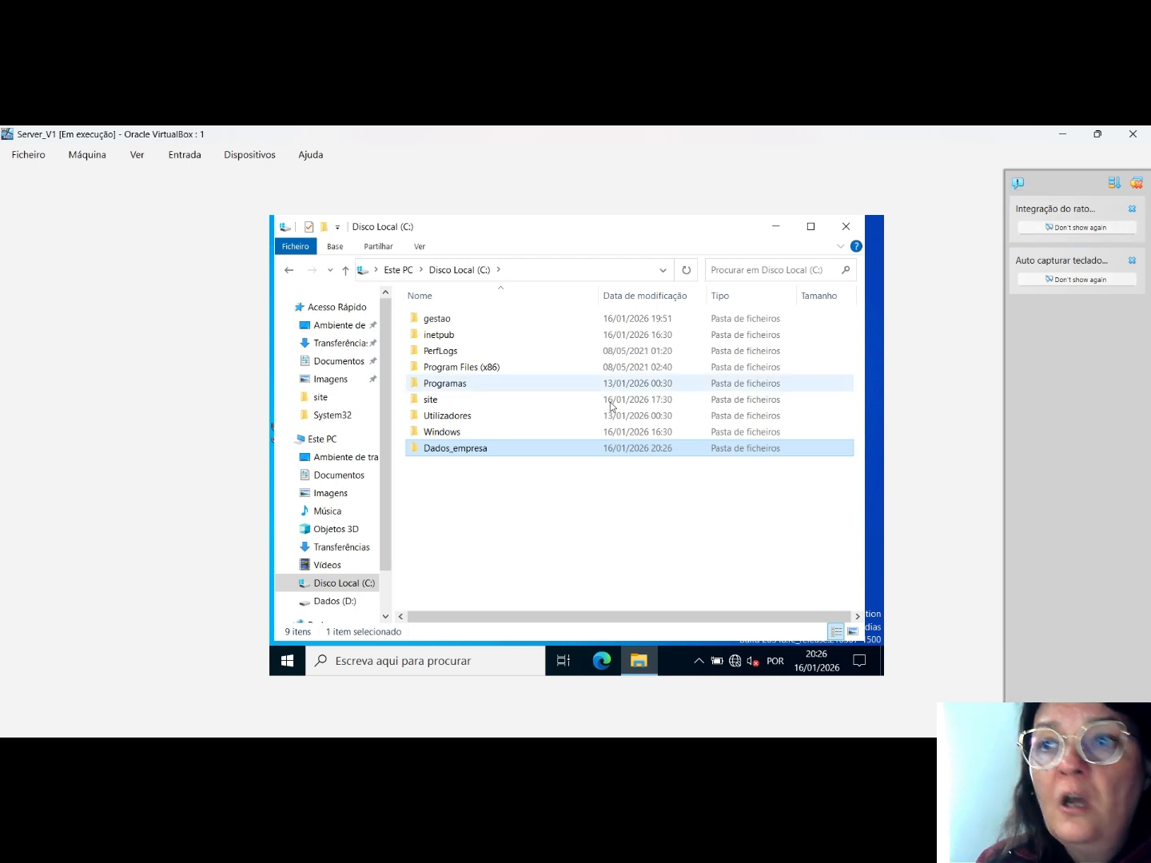
Step: Minimize the file window and open Active Directory Users and Computers from the server's desktop
click(774, 227)
click(309, 407)
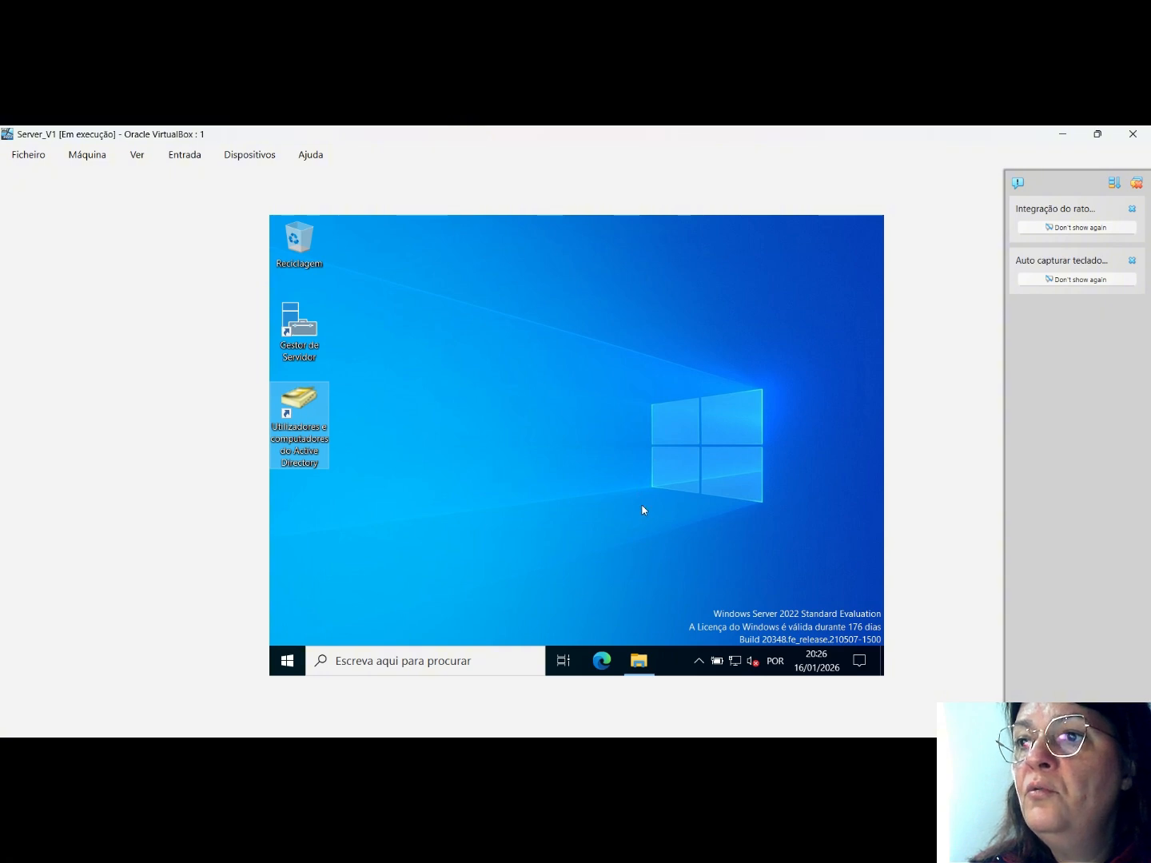
double_click(293, 404)
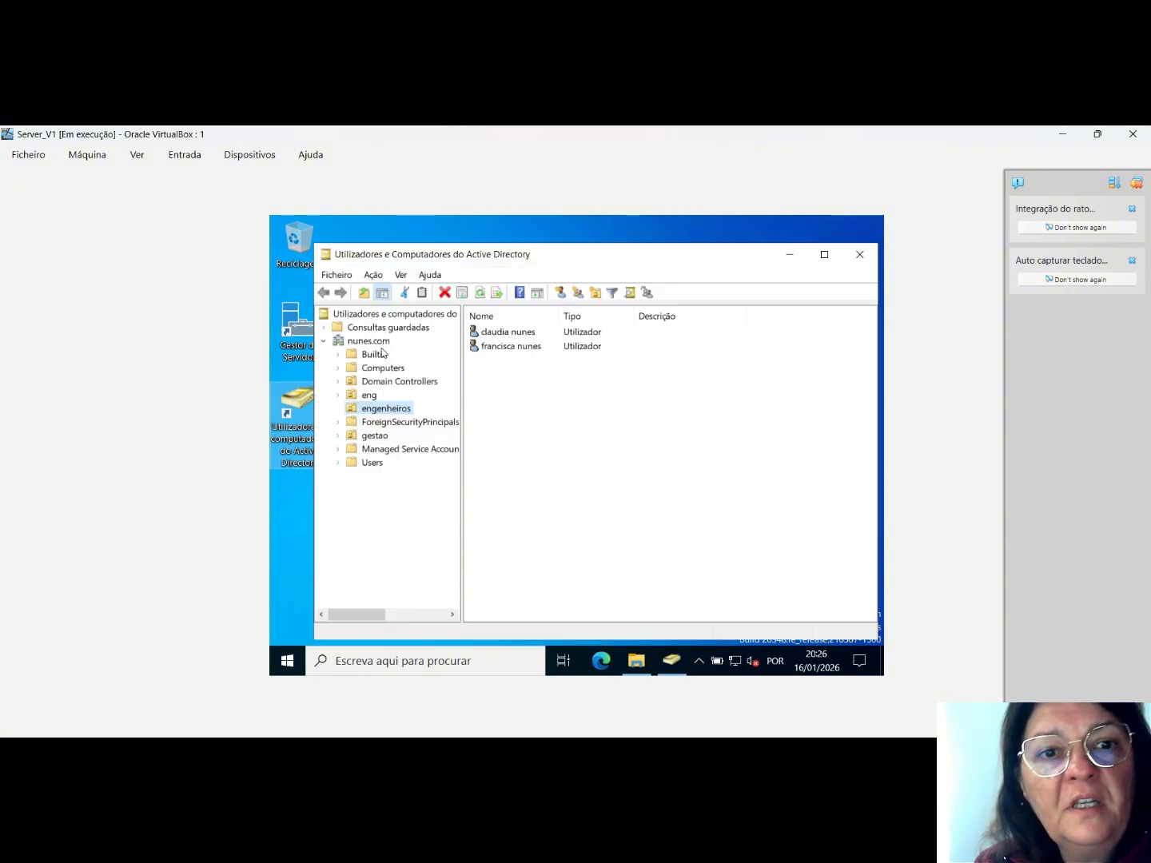
Step: Create an organizational unit named TI directly under the nunes.com domain
click(381, 343)
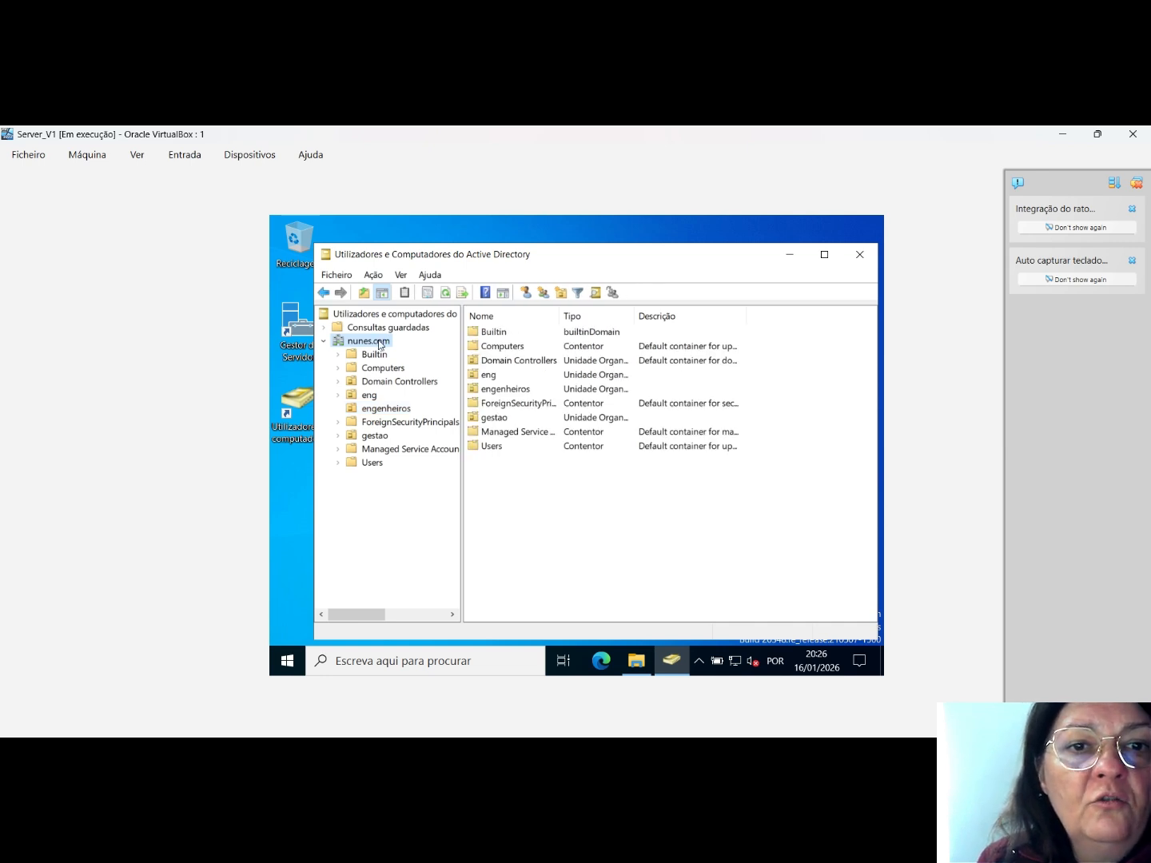
right_click(381, 344)
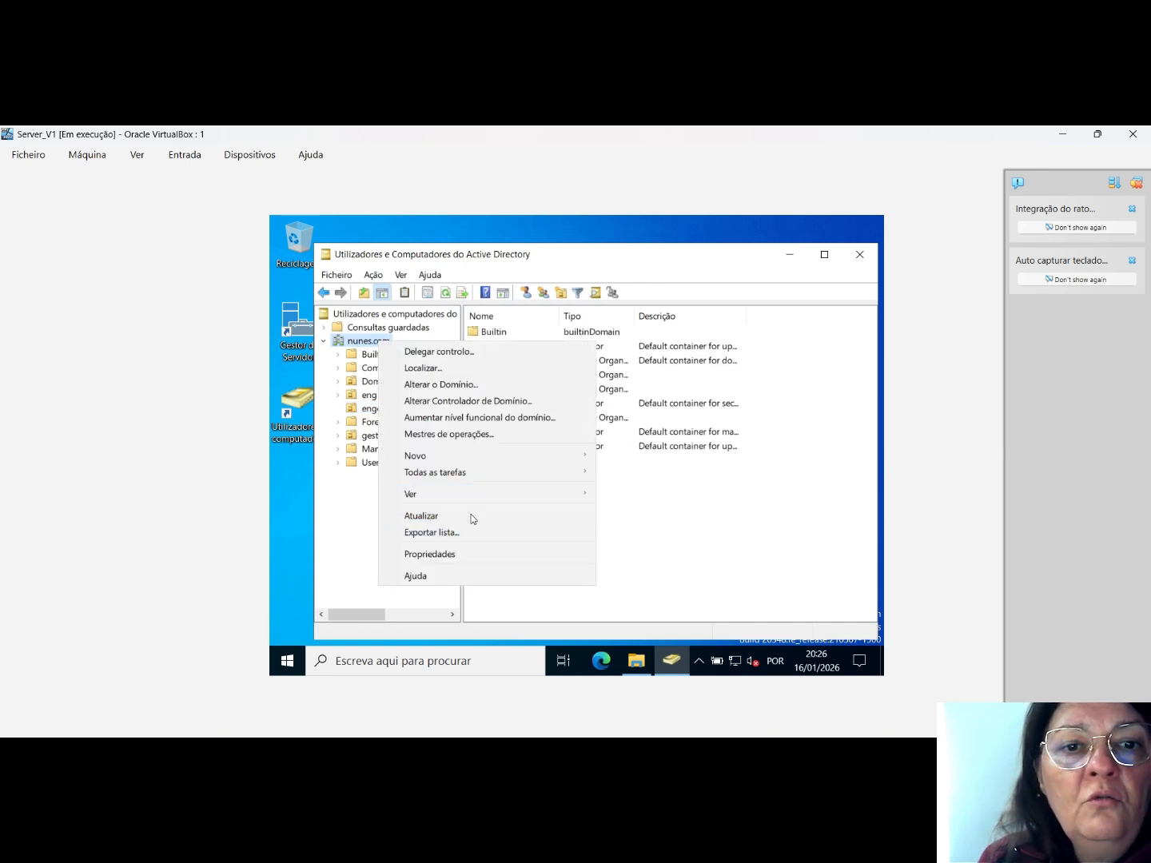
mouse_move(500, 454)
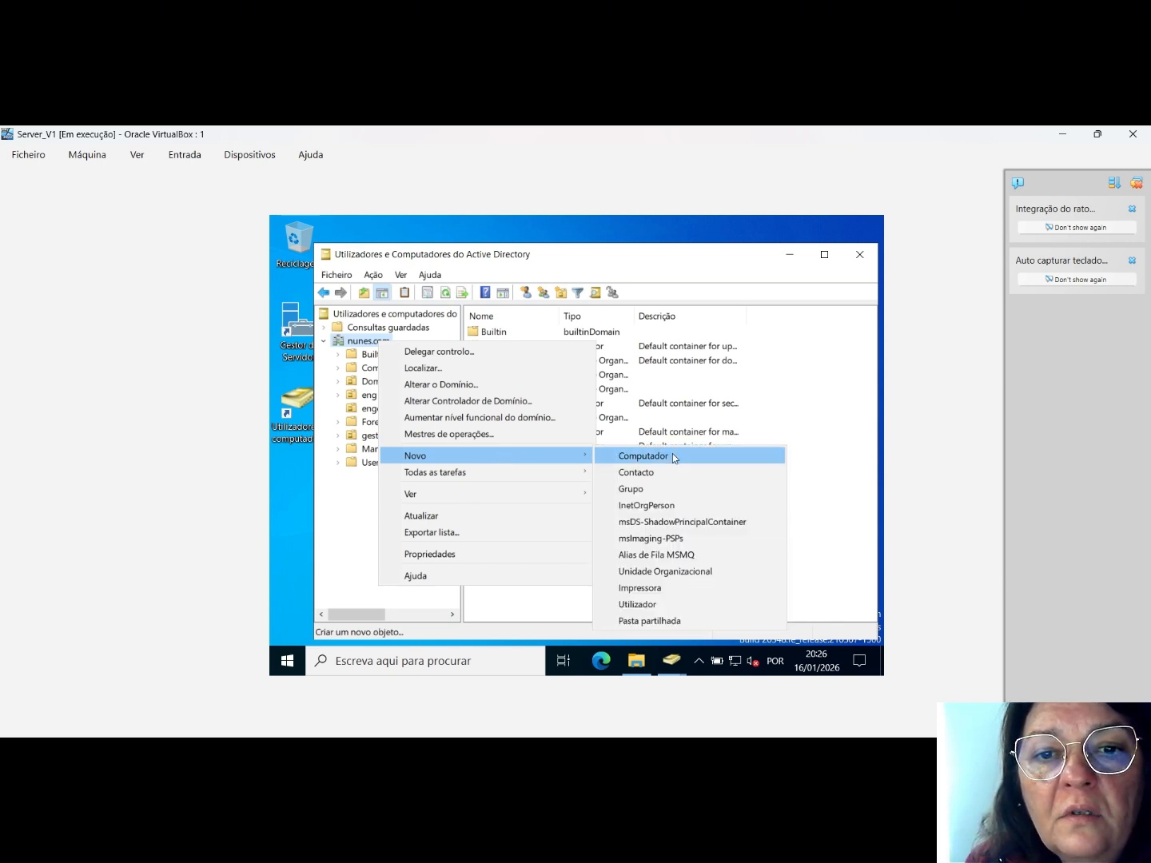
click(673, 573)
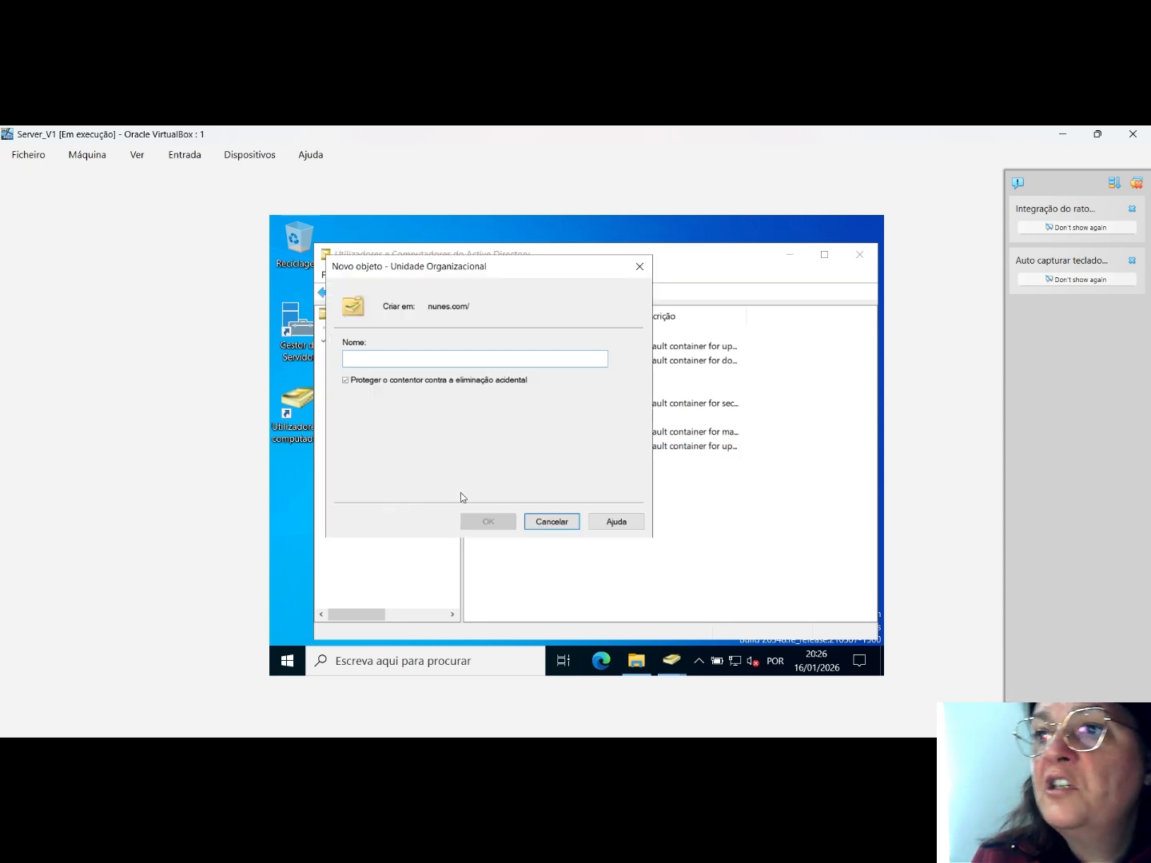
text(TI)
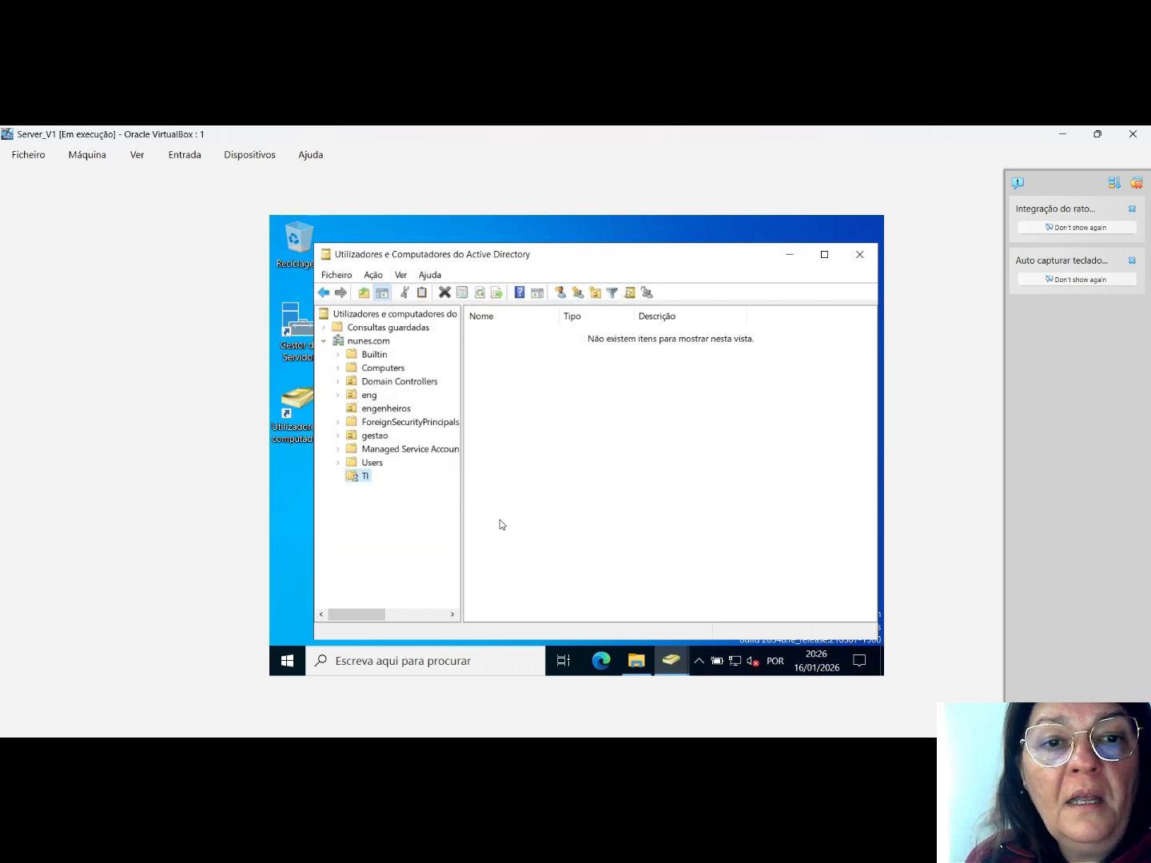
click(502, 521)
Step: Create an organizational unit named RH directly under the nunes.com domain
click(362, 344)
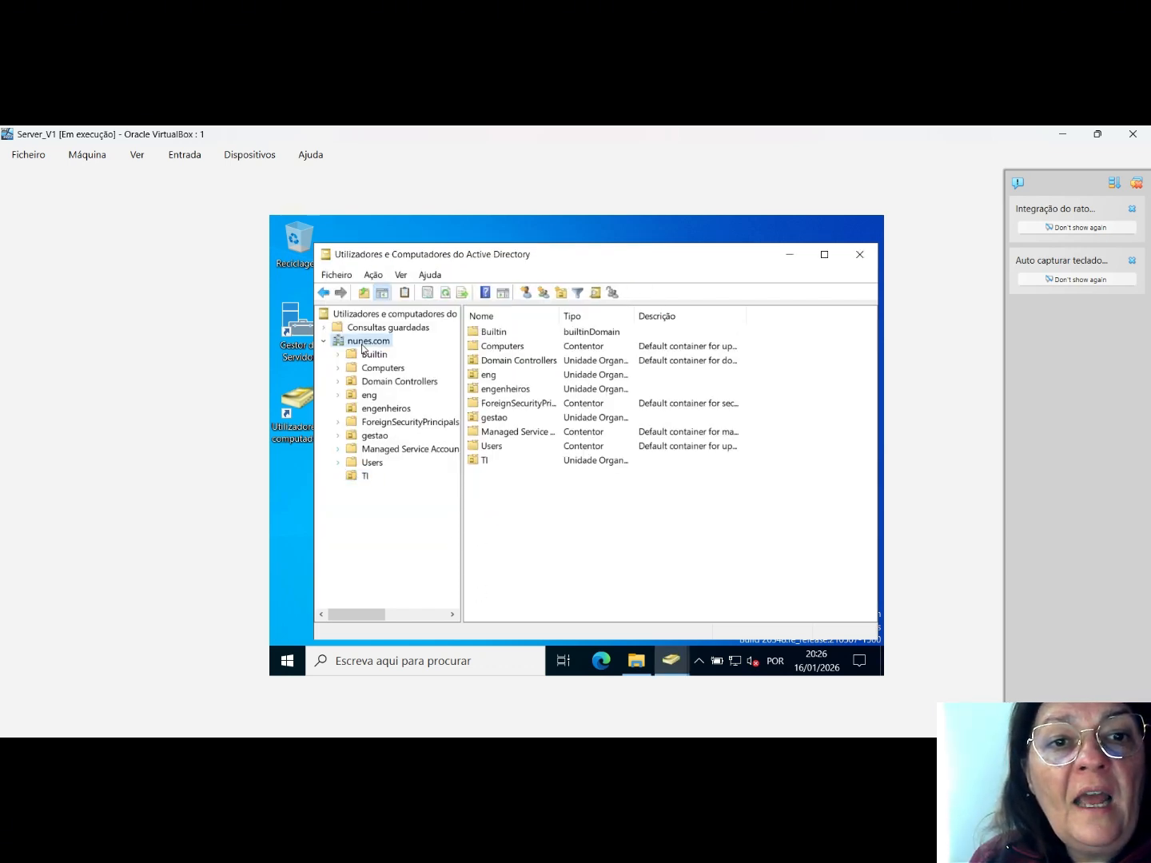
right_click(362, 344)
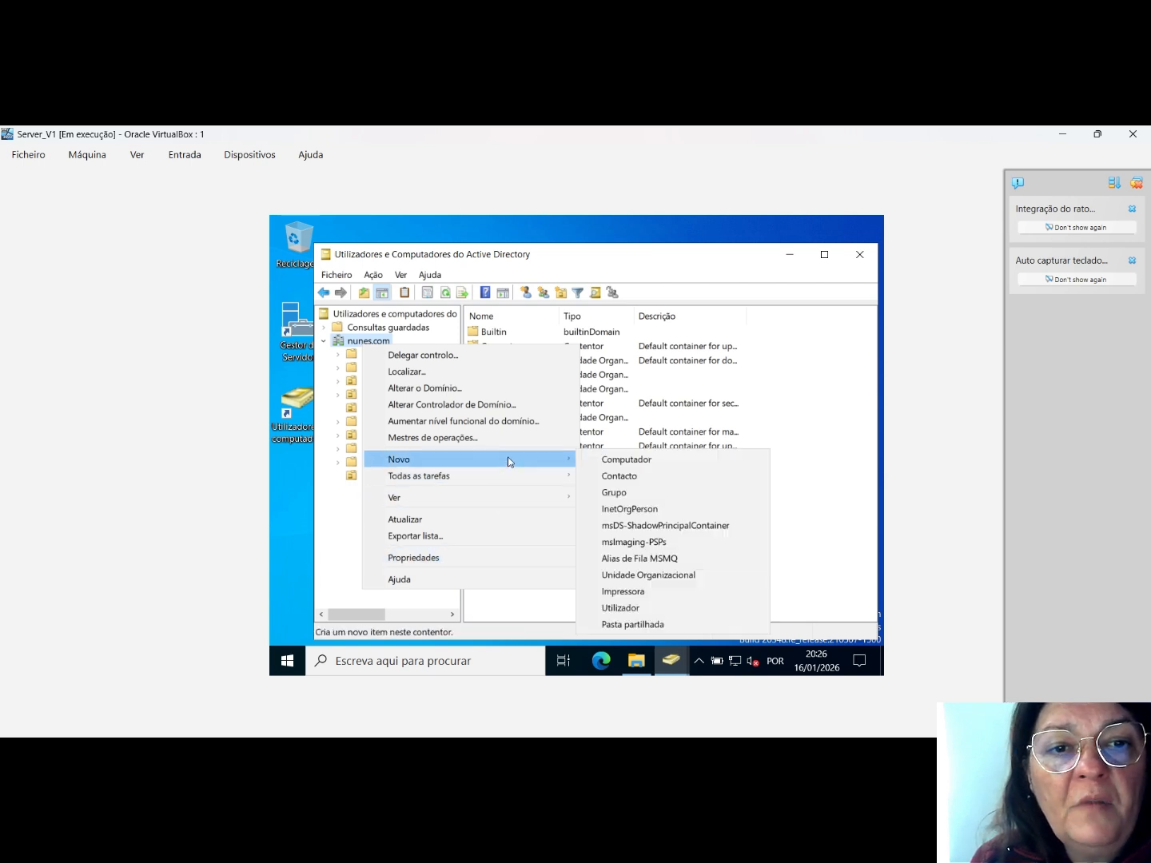
click(684, 576)
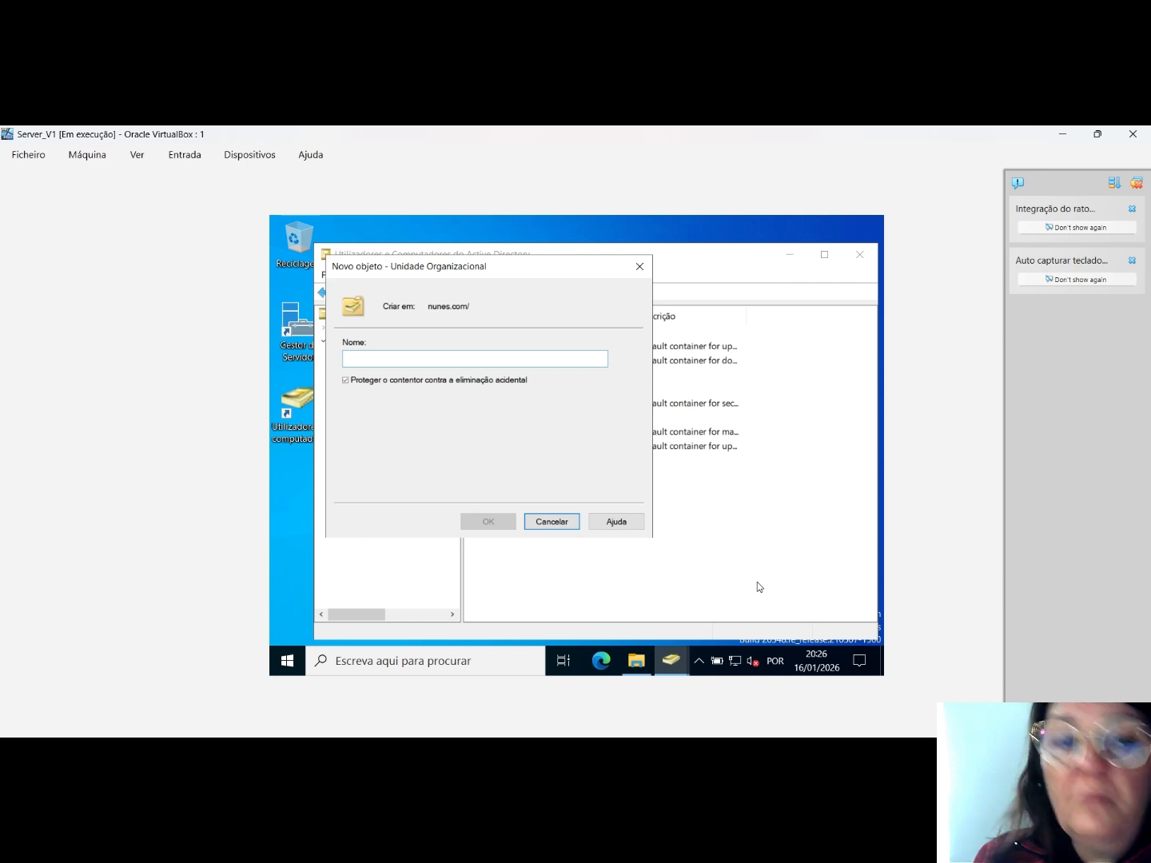
text(RH)
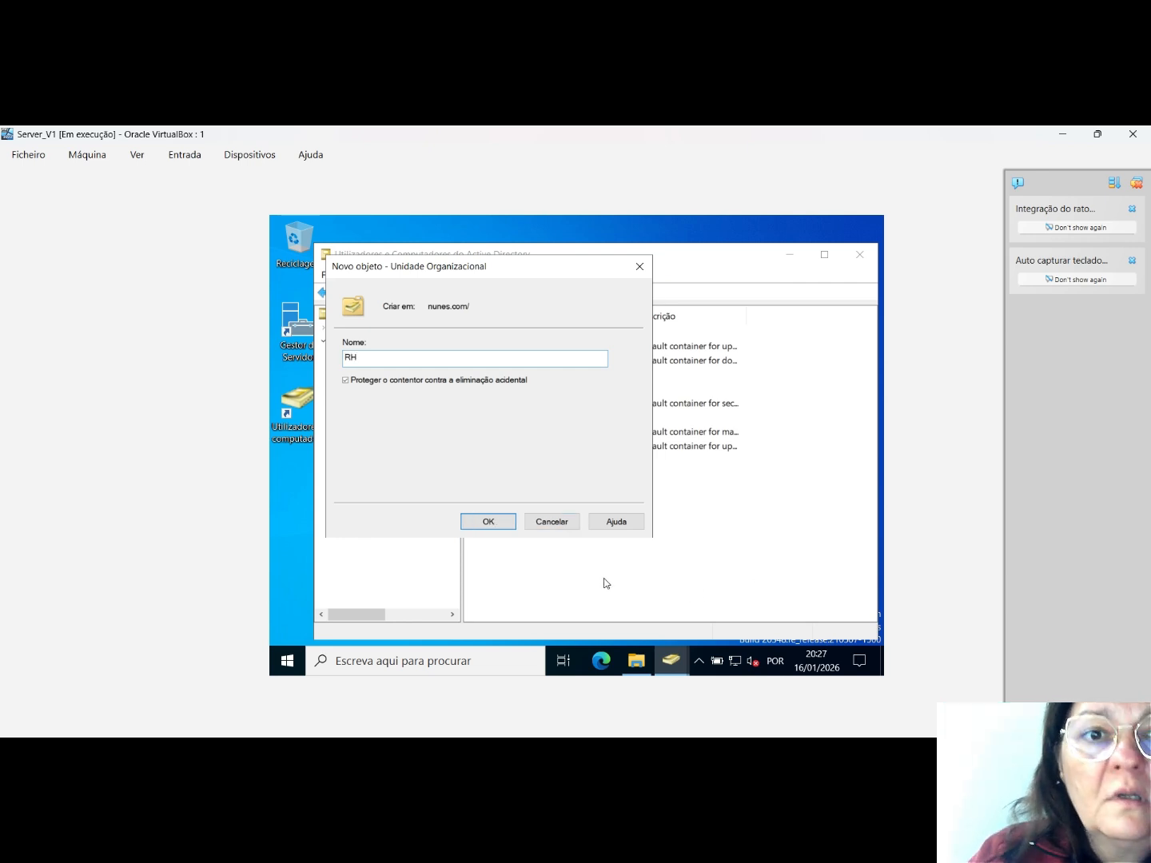
click(484, 522)
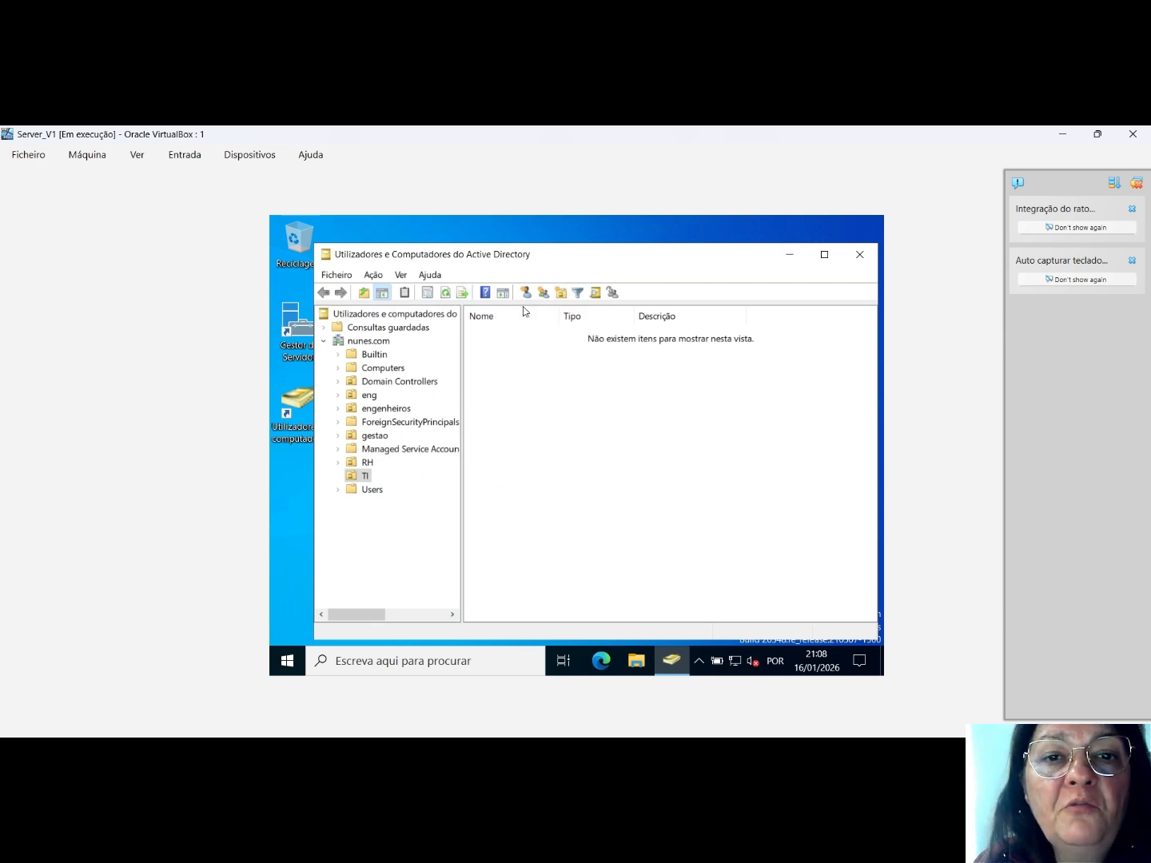
Step: Create a global security group named RH inside the RH organizational unit
click(352, 463)
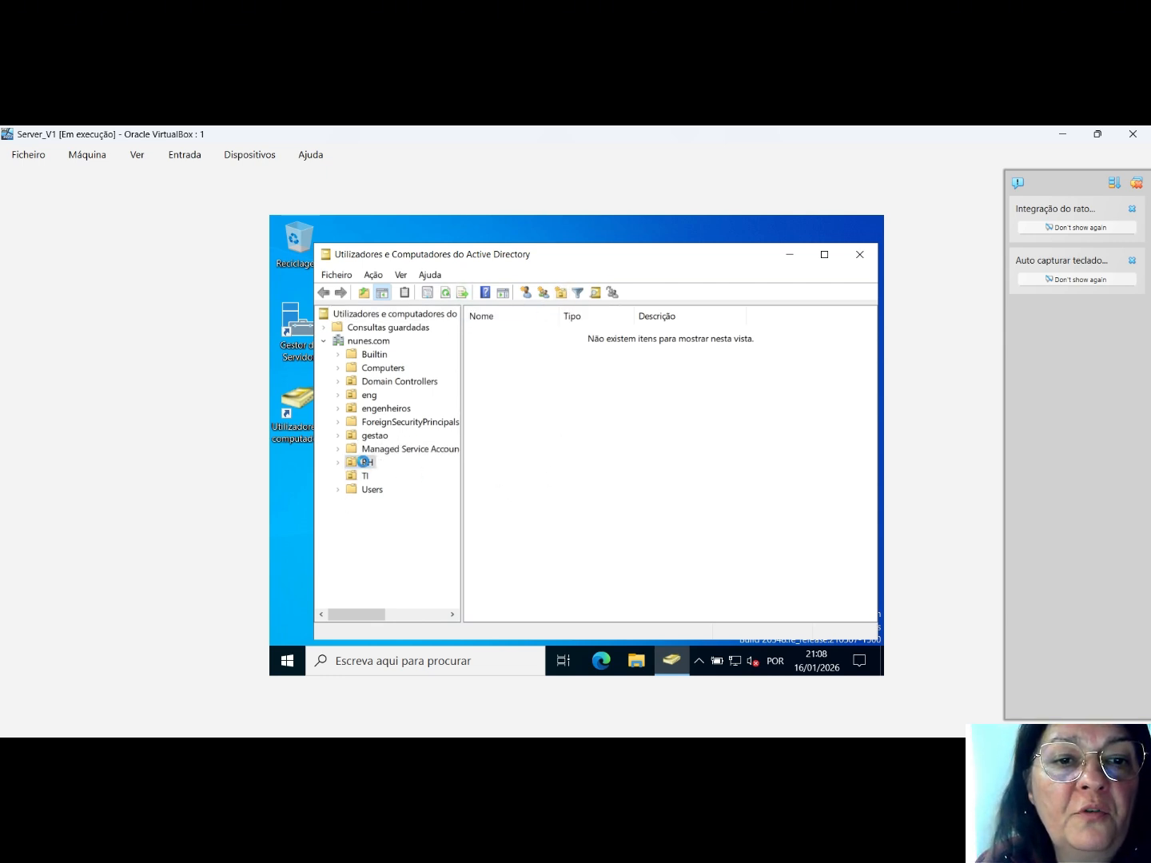
right_click(535, 384)
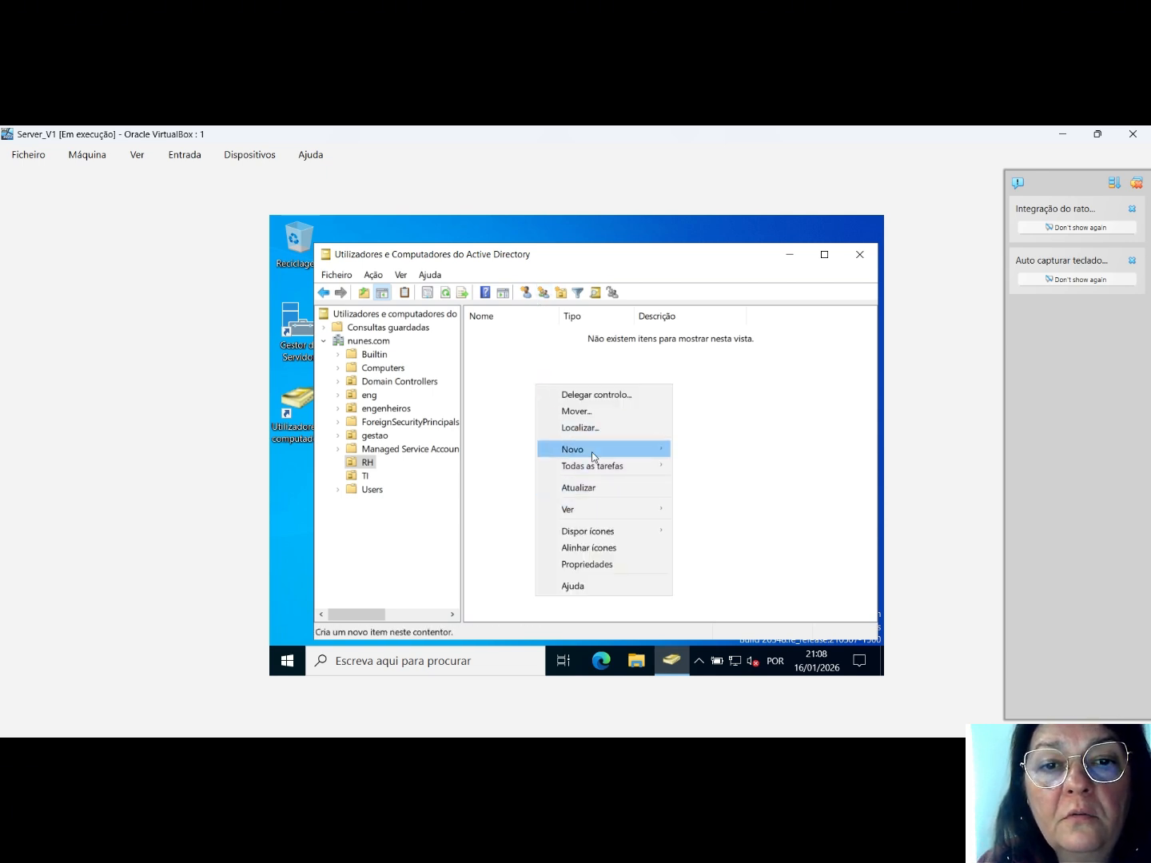
mouse_move(591, 451)
click(729, 484)
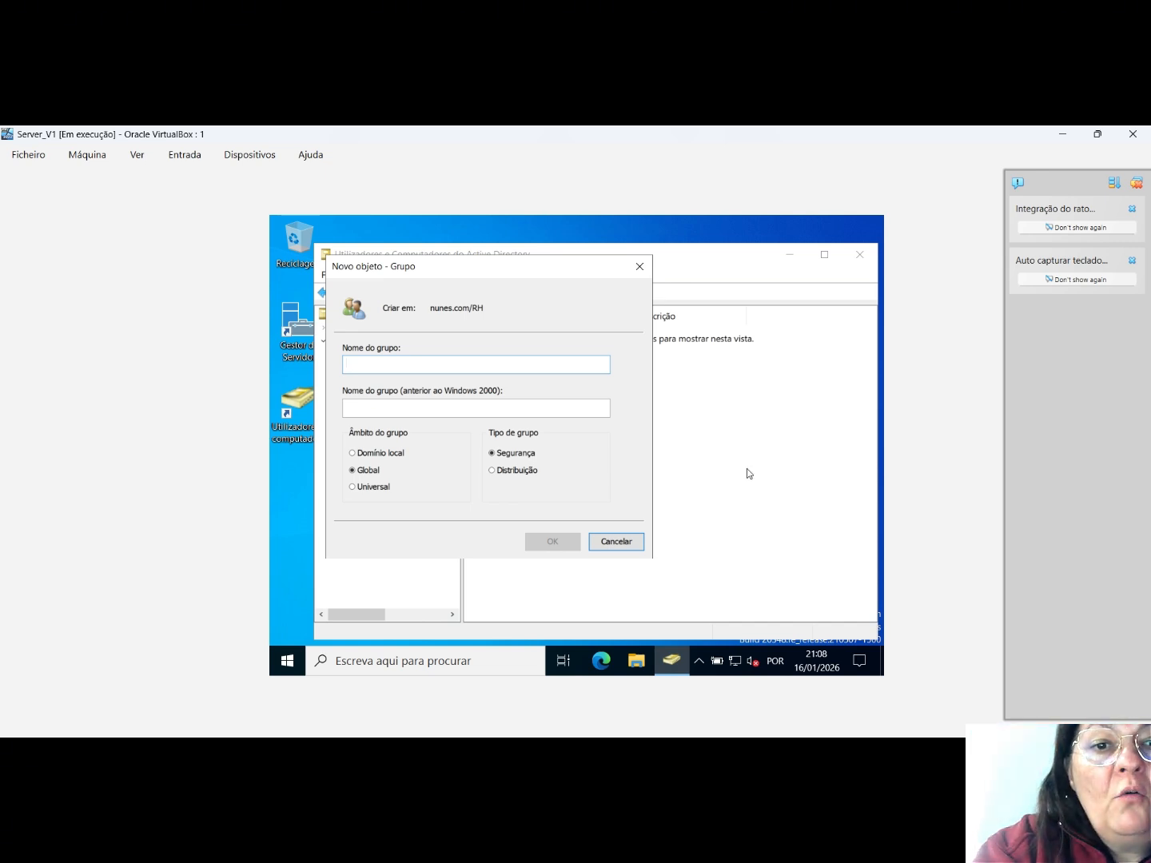
text(RH)
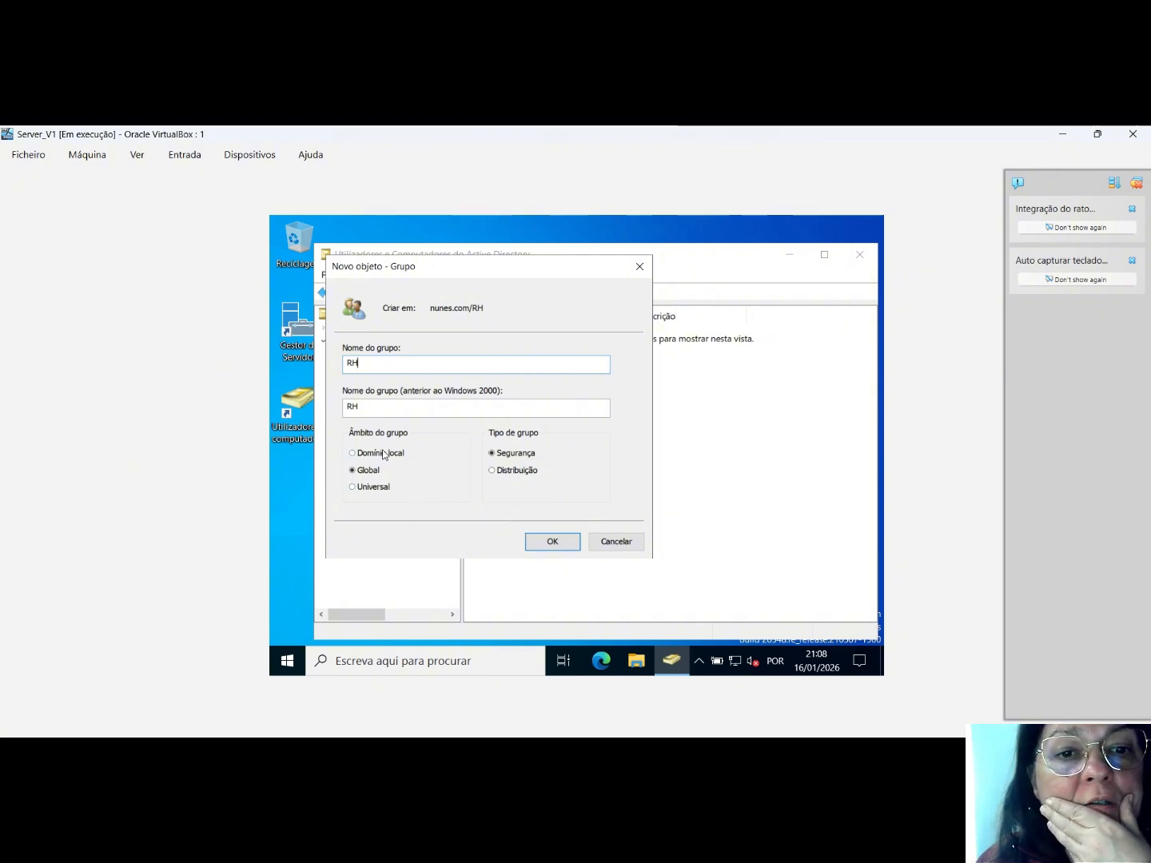
click(552, 544)
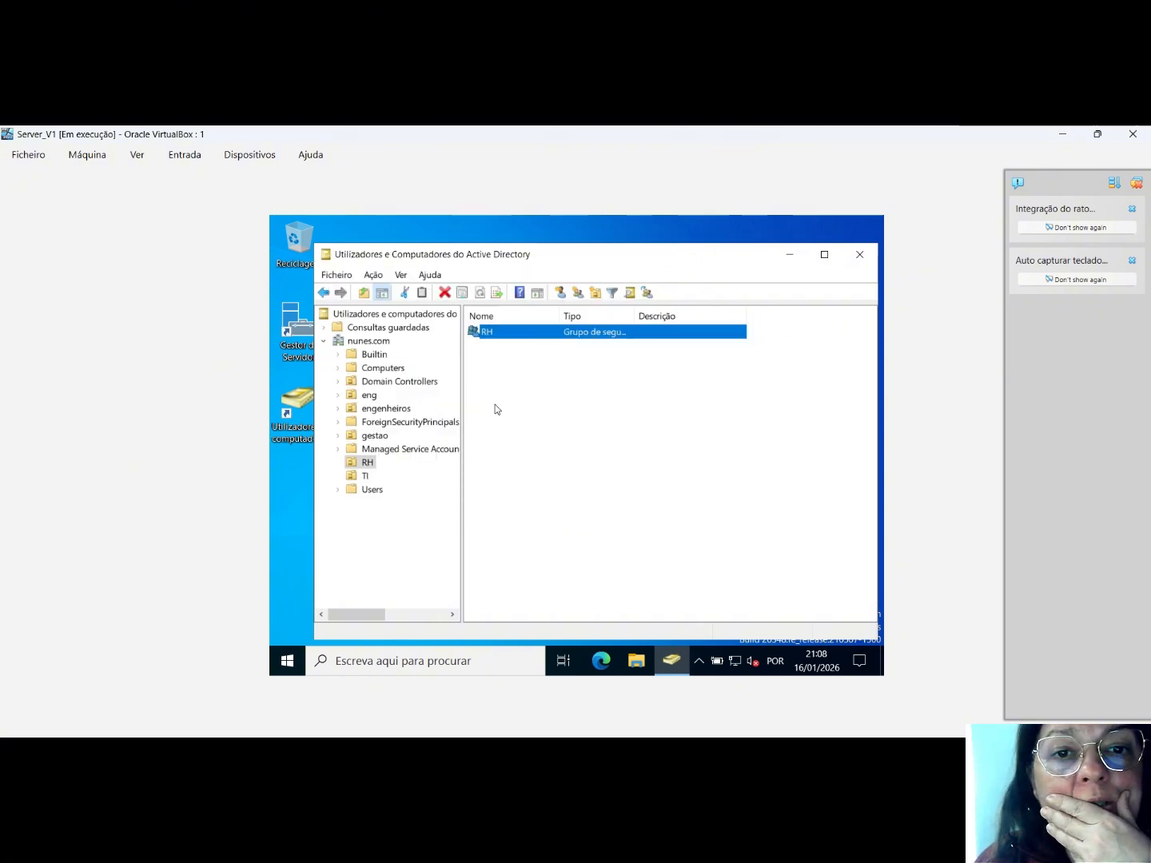
Step: Create a global security group named TI inside the TI organizational unit
click(366, 476)
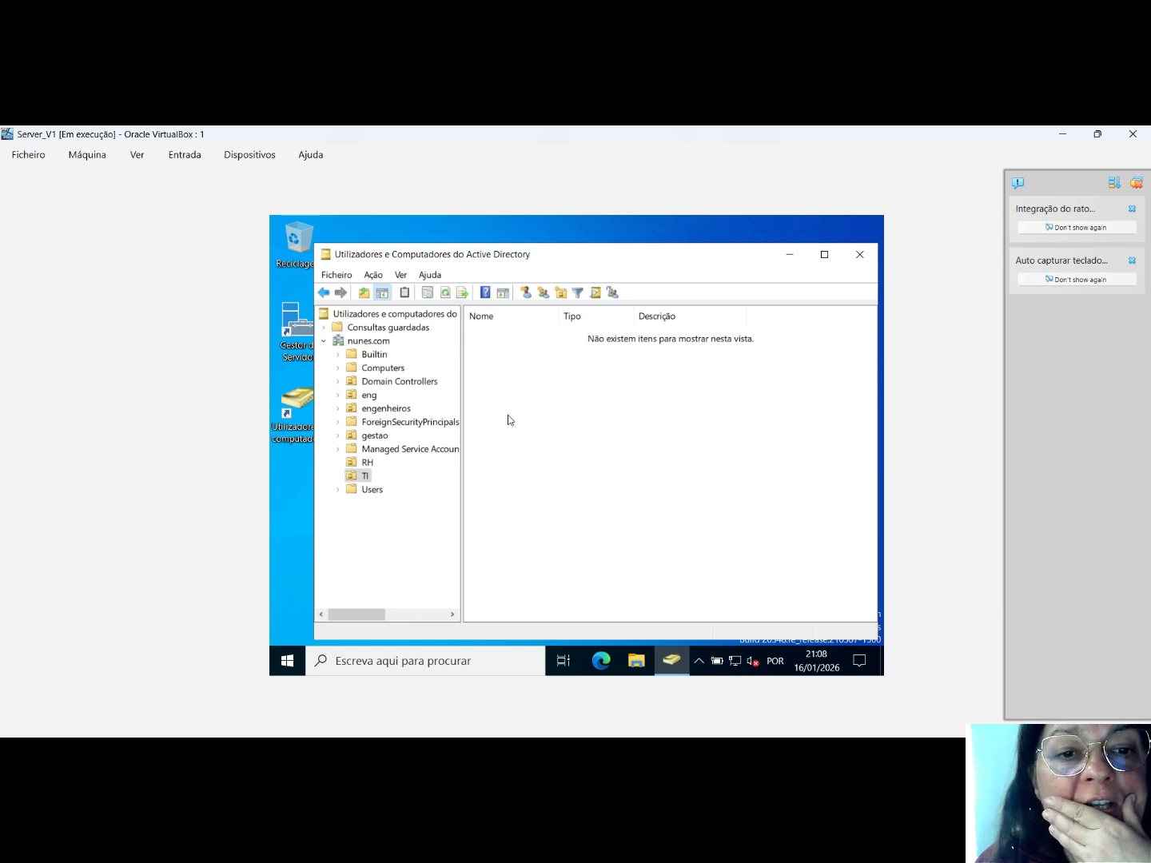
right_click(567, 405)
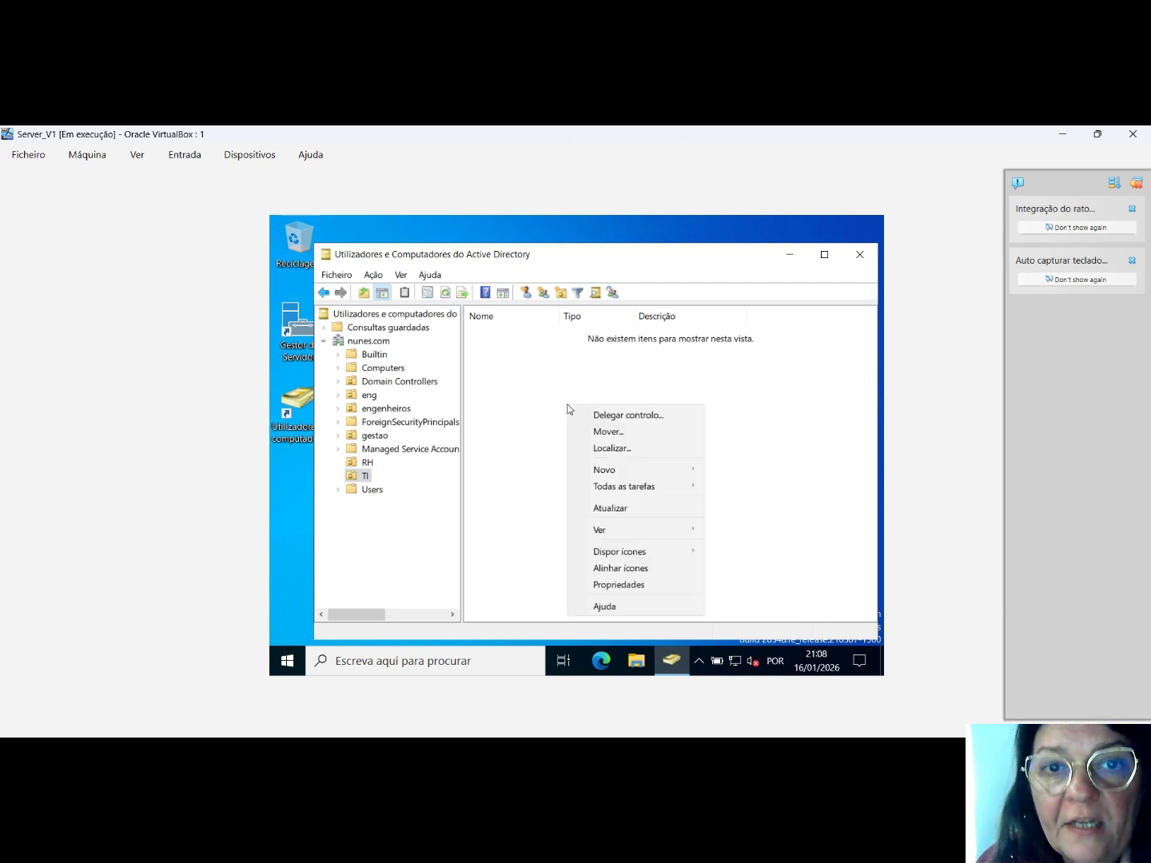
mouse_move(613, 469)
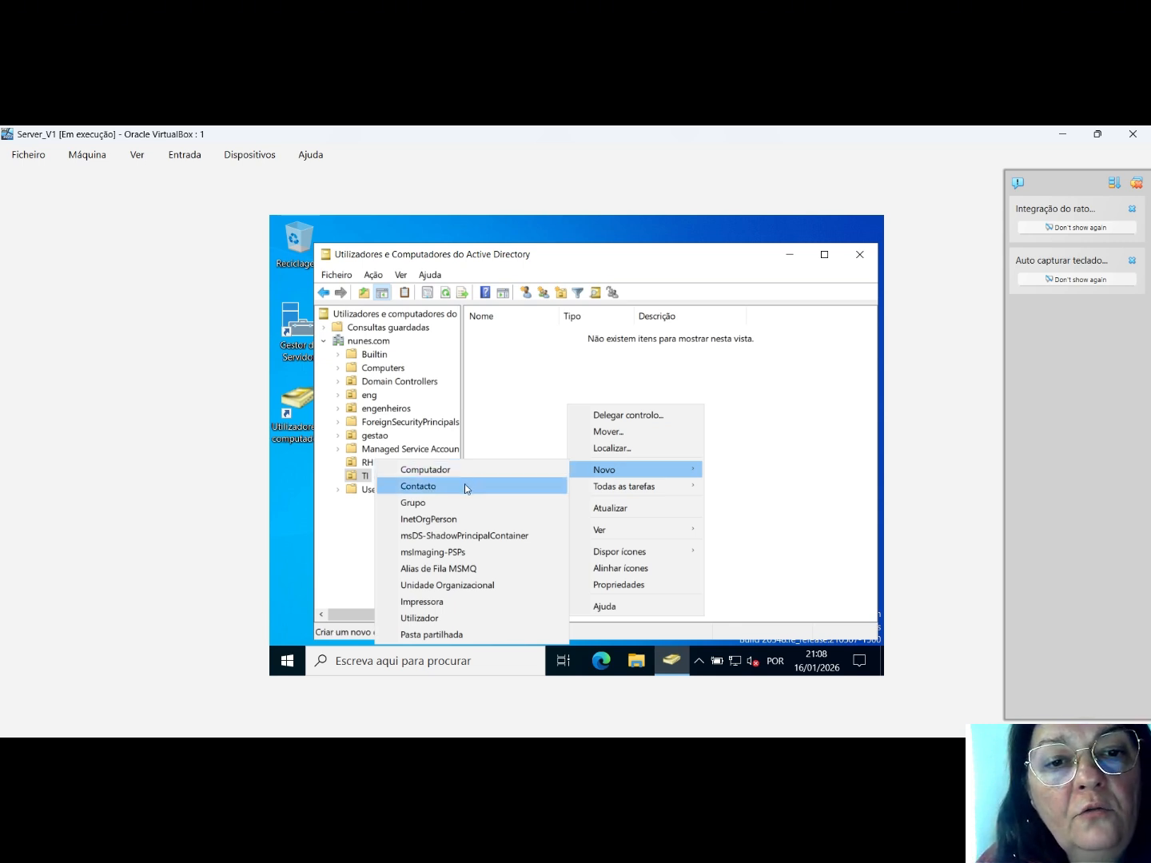
click(473, 512)
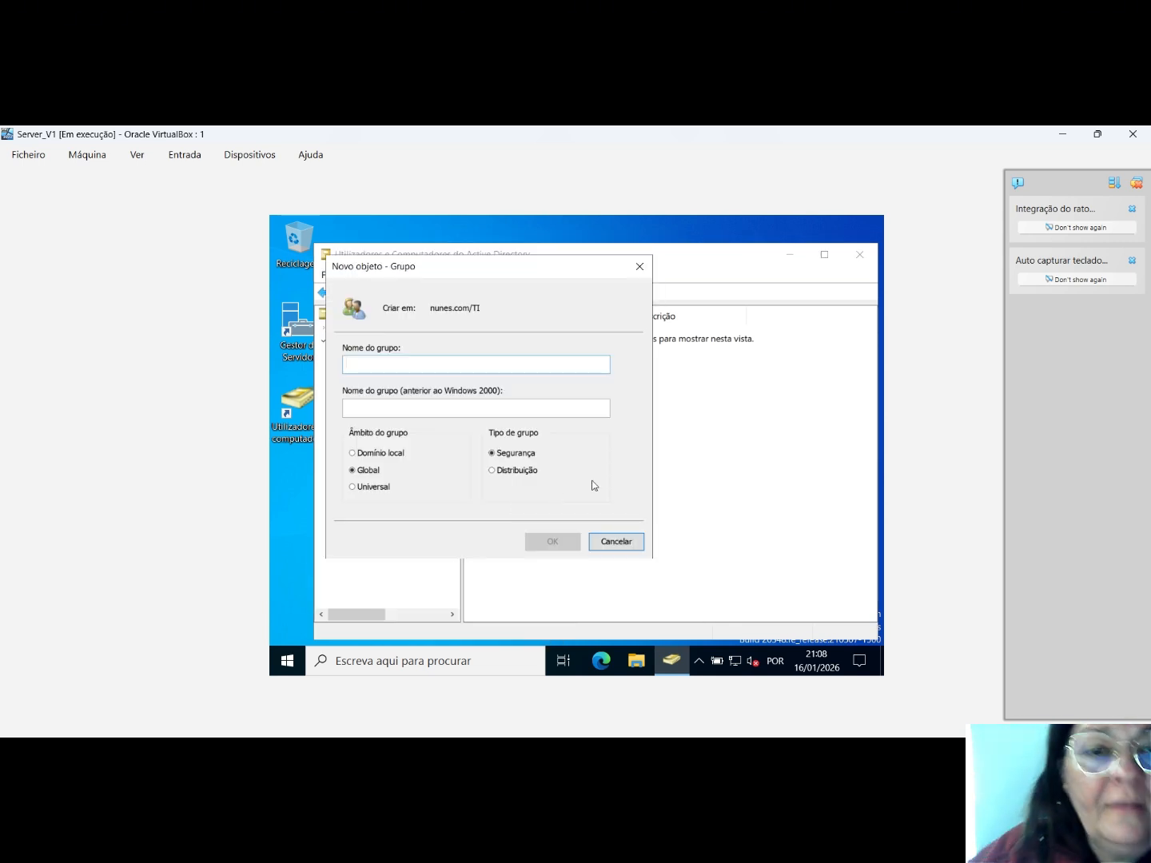
text(TI)
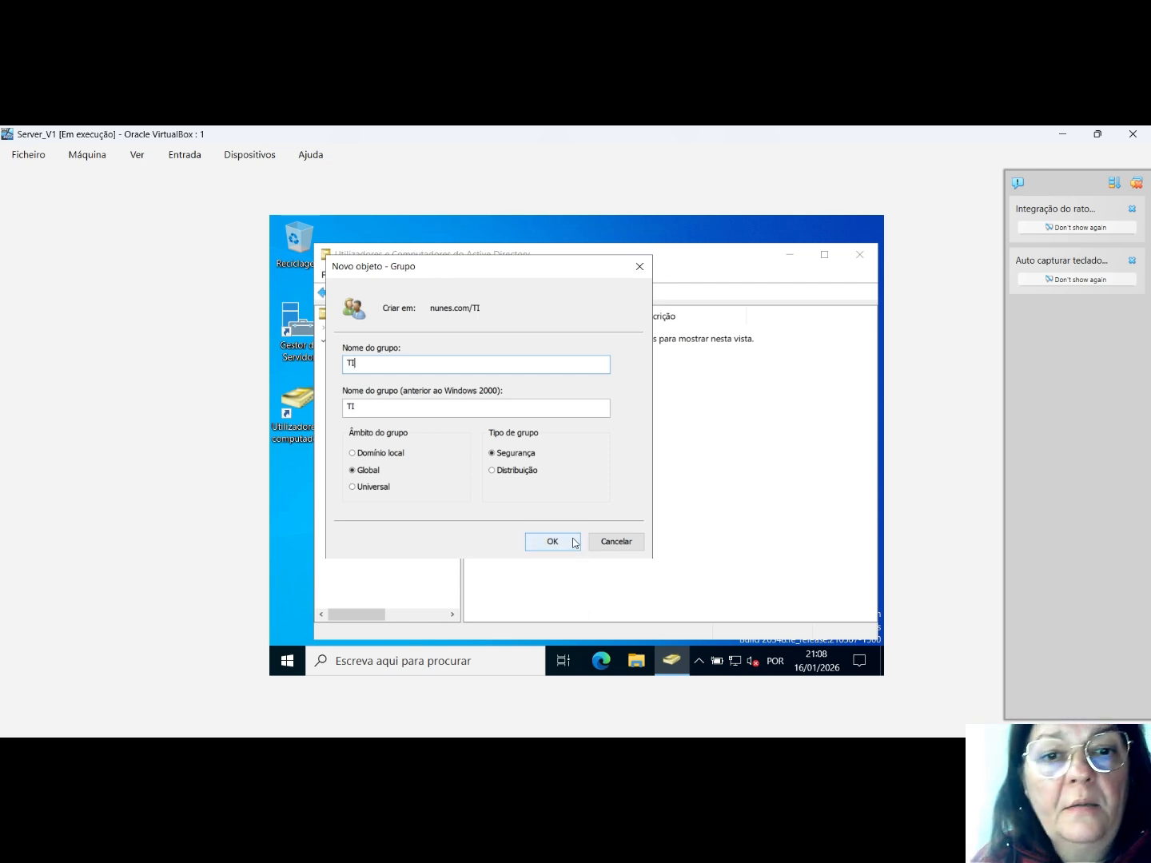
click(552, 541)
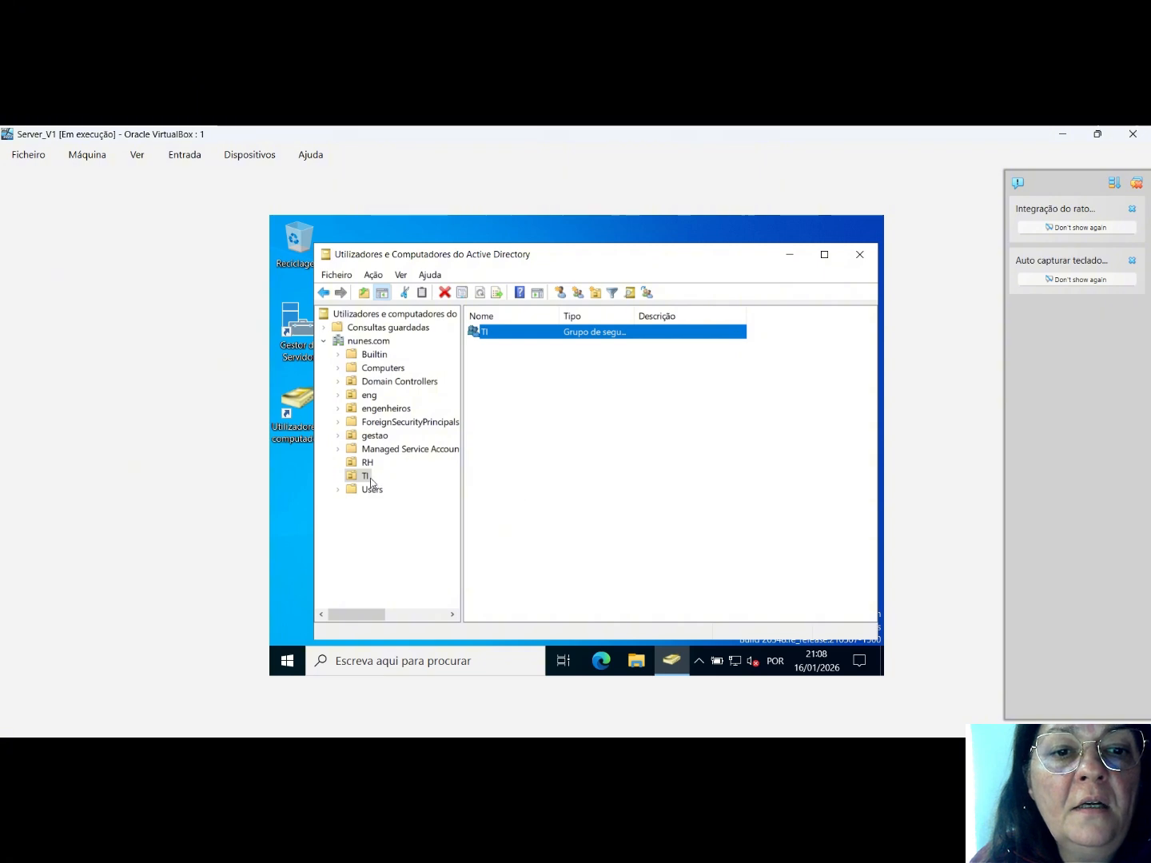
Step: Start a new user in the TI organizational unit with first name and logon name estagiario, and continue to the password settings
right_click(494, 418)
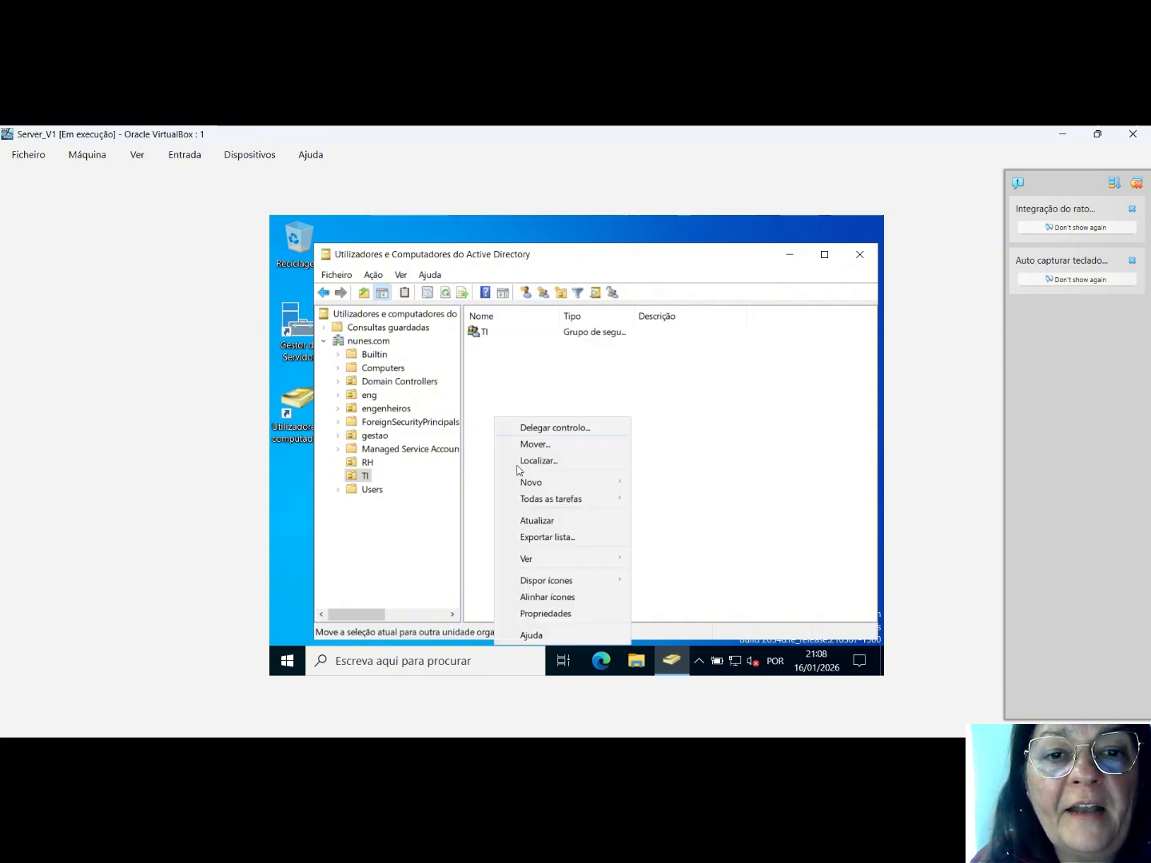
mouse_move(563, 482)
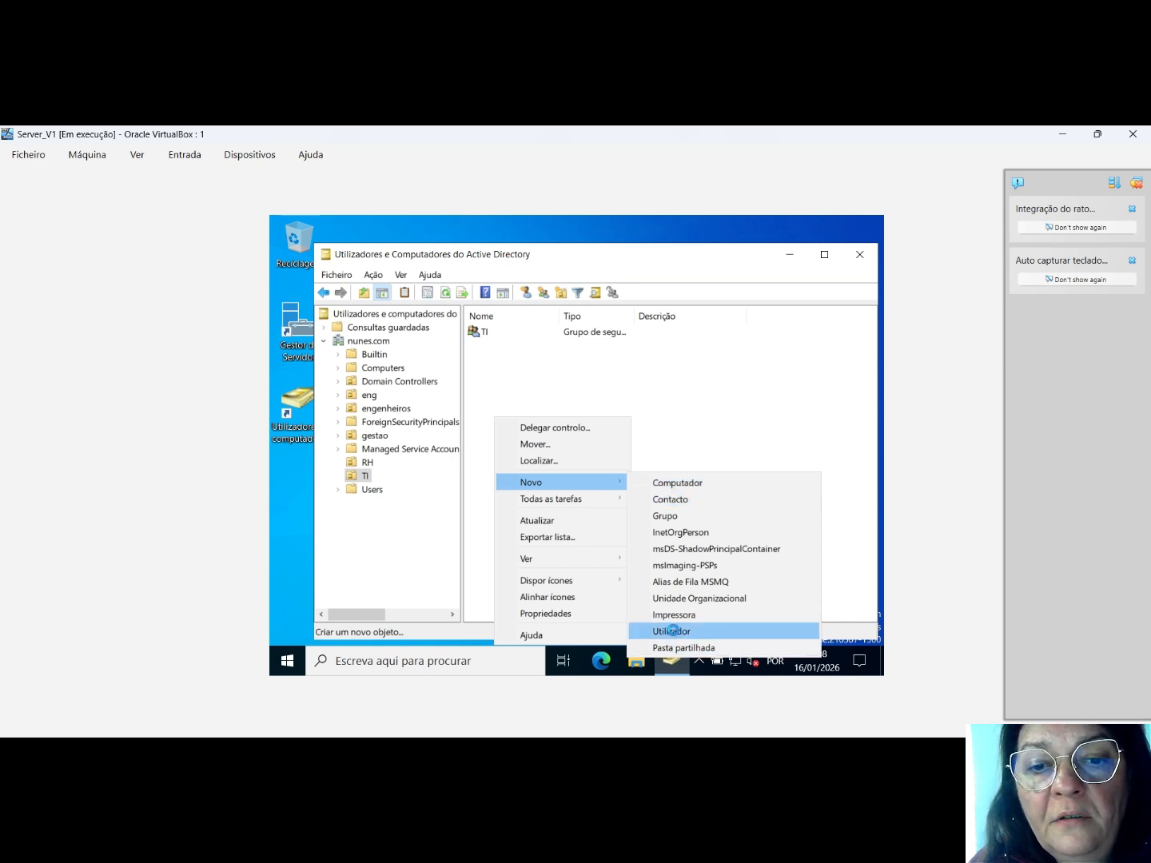
click(676, 631)
text(estagiario)
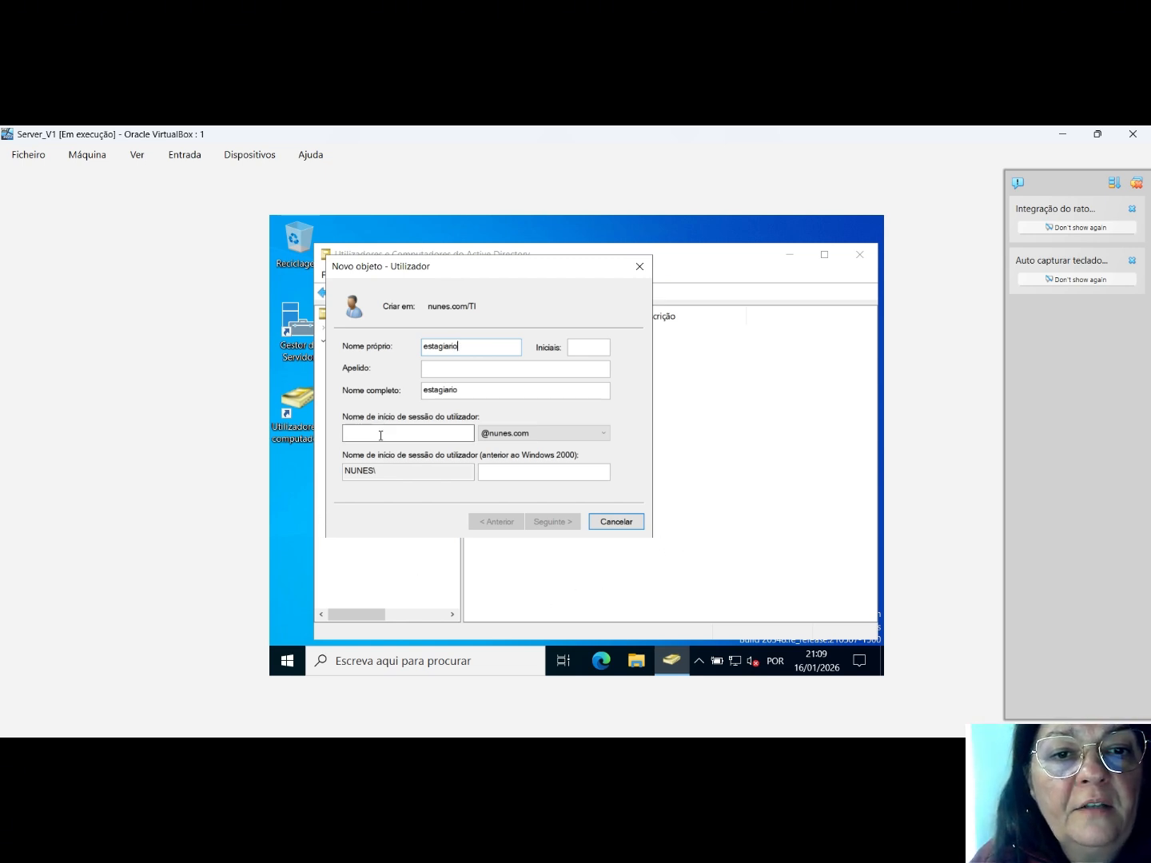
click(407, 433)
text(estagiario)
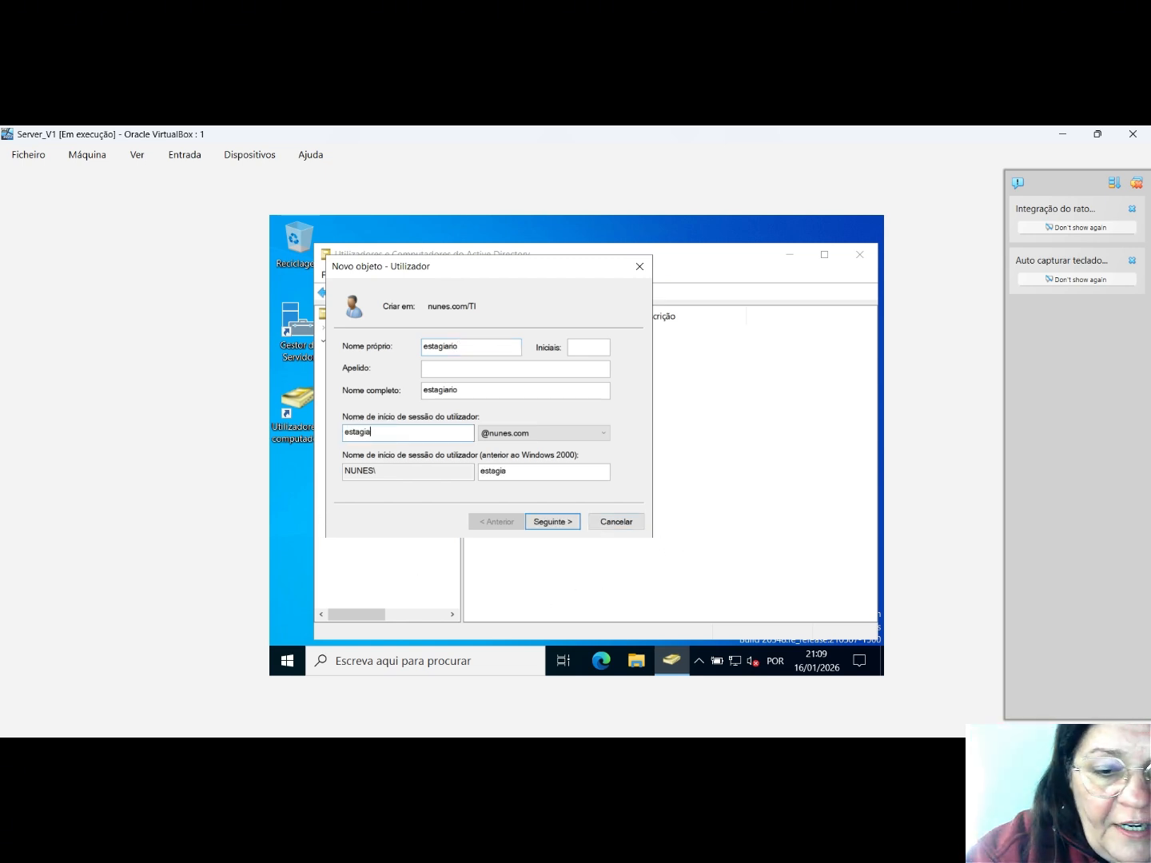
click(550, 522)
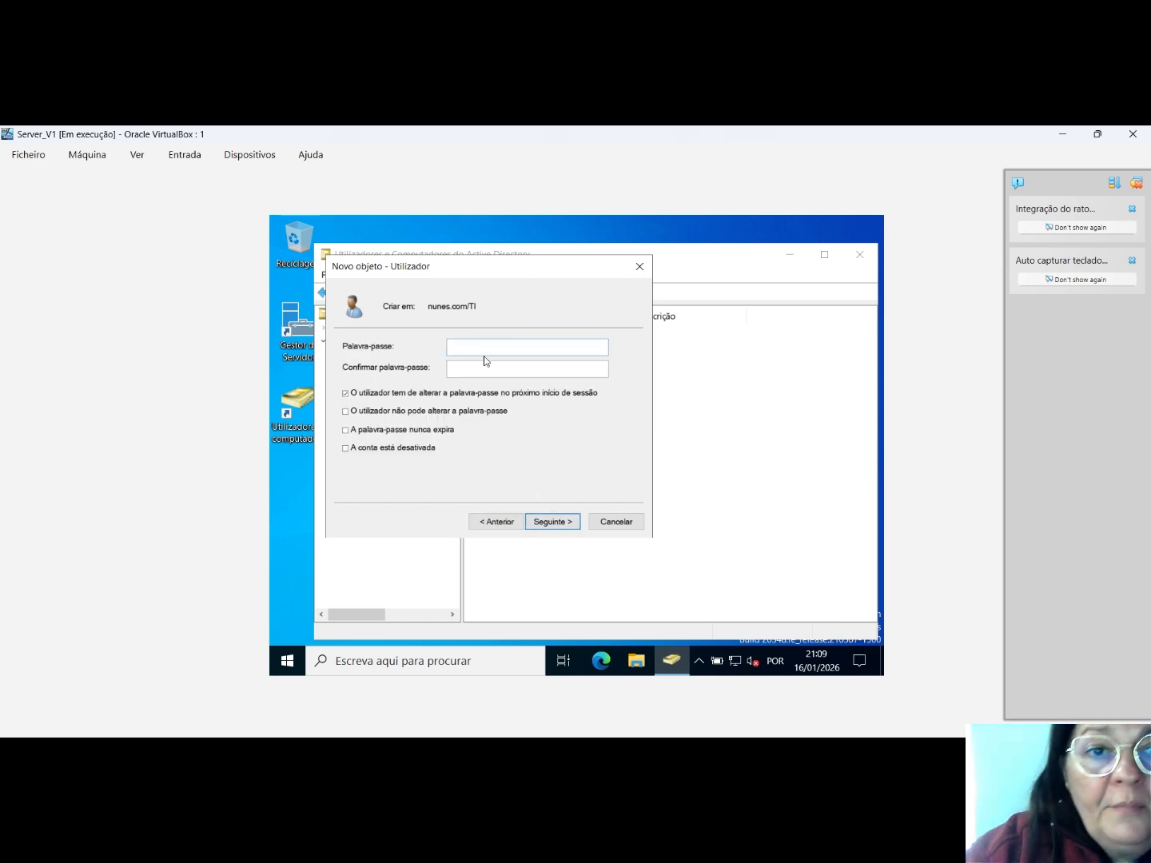
Step: Turn off the forced password change at next logon, and set that the user cannot change the password and it never expires
click(474, 392)
click(469, 414)
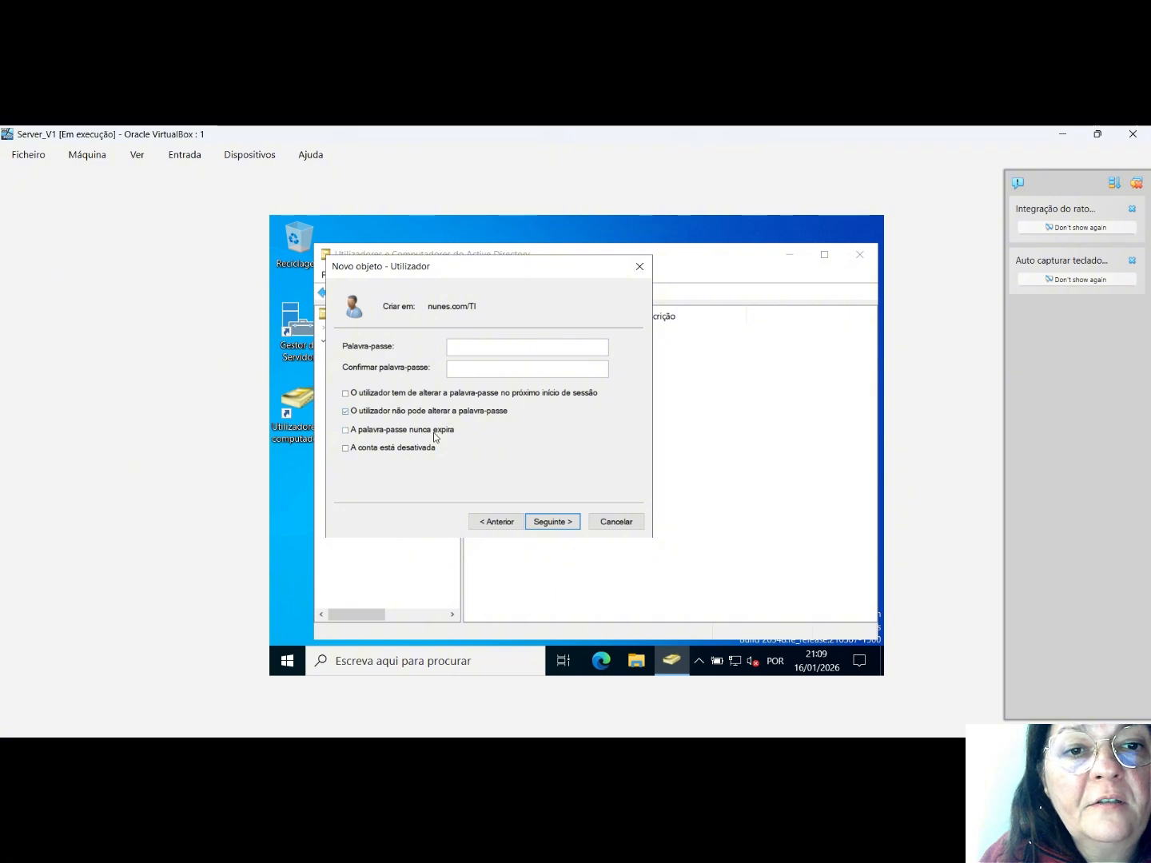
click(434, 433)
Step: Enter and confirm the account password for the new user, and finish creating the account
click(487, 346)
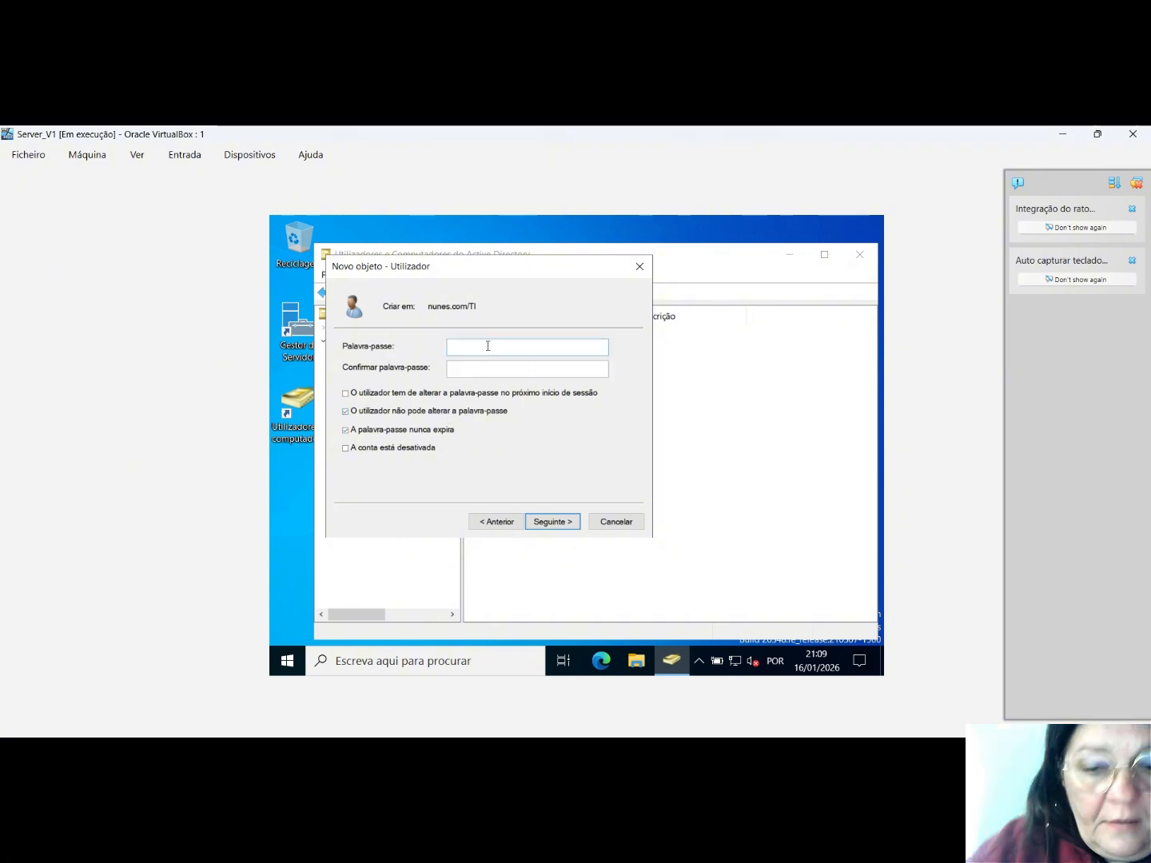
text(•••••••••)
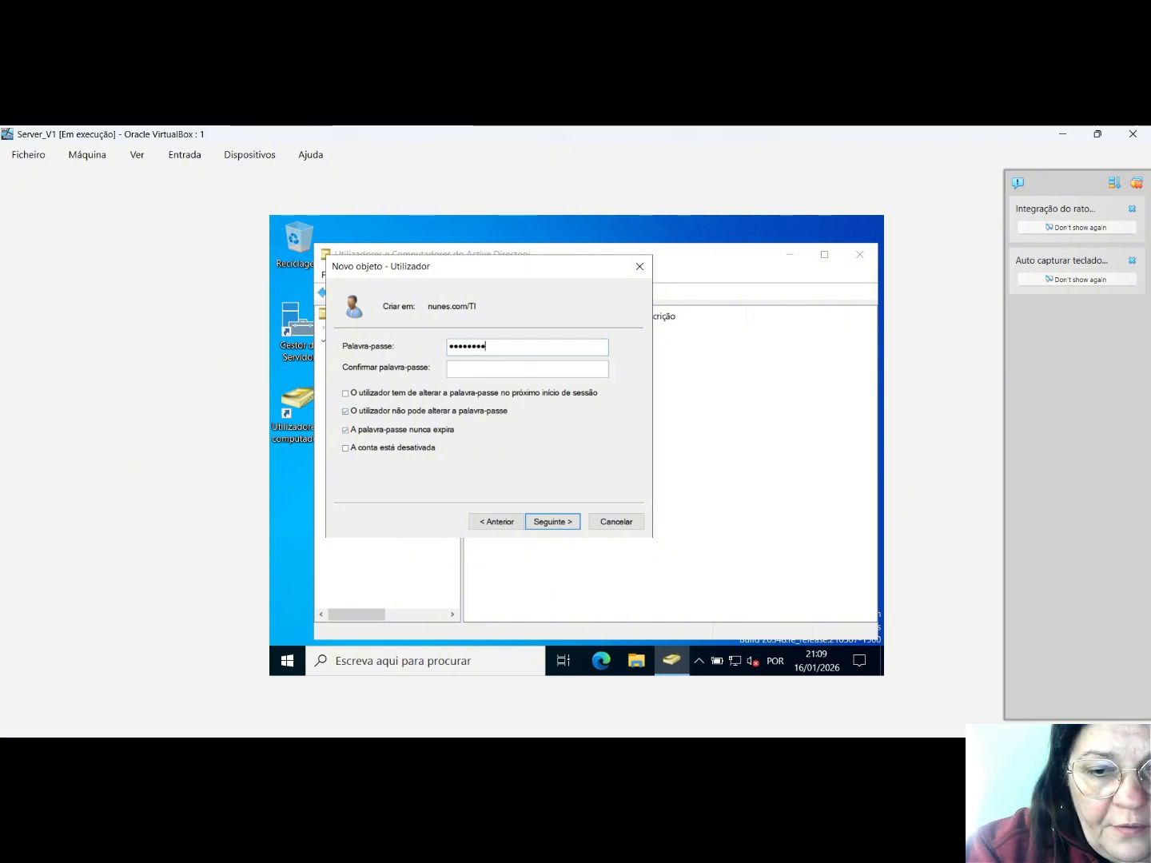
key(Tab)
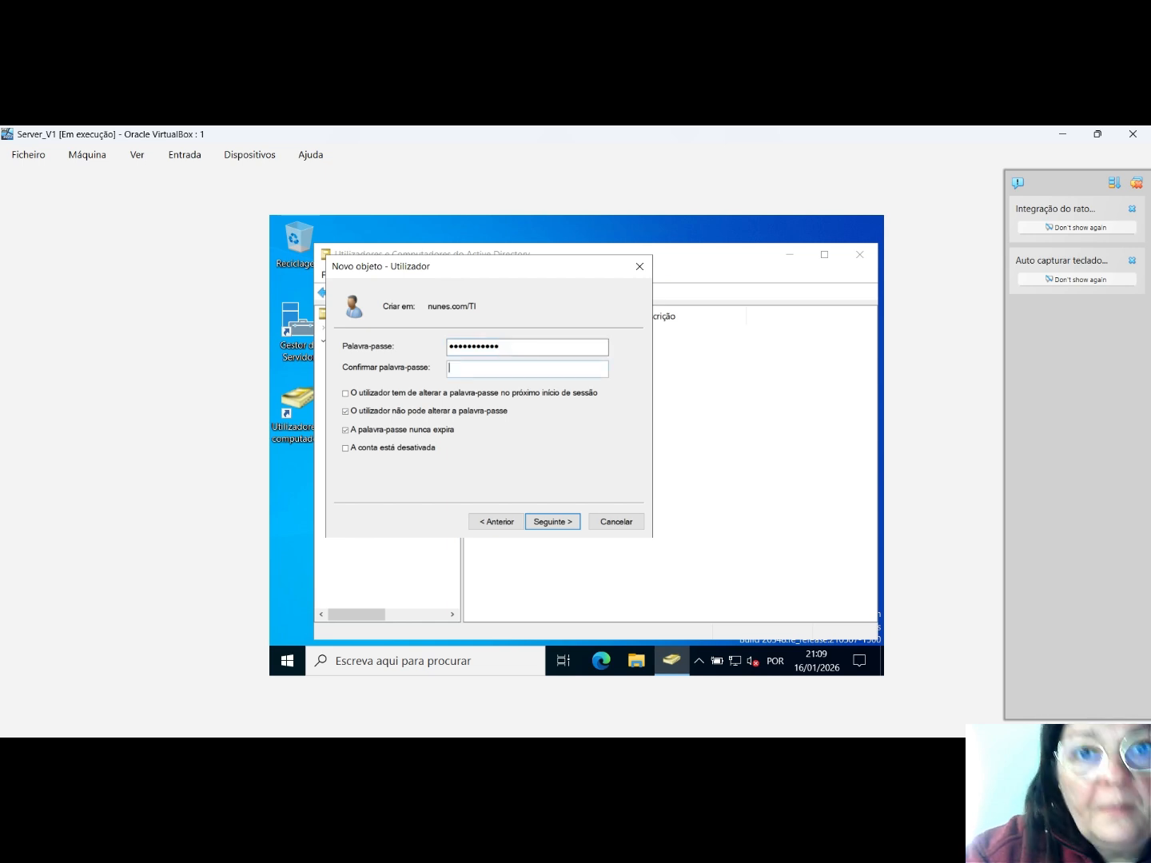
text(••••••••)
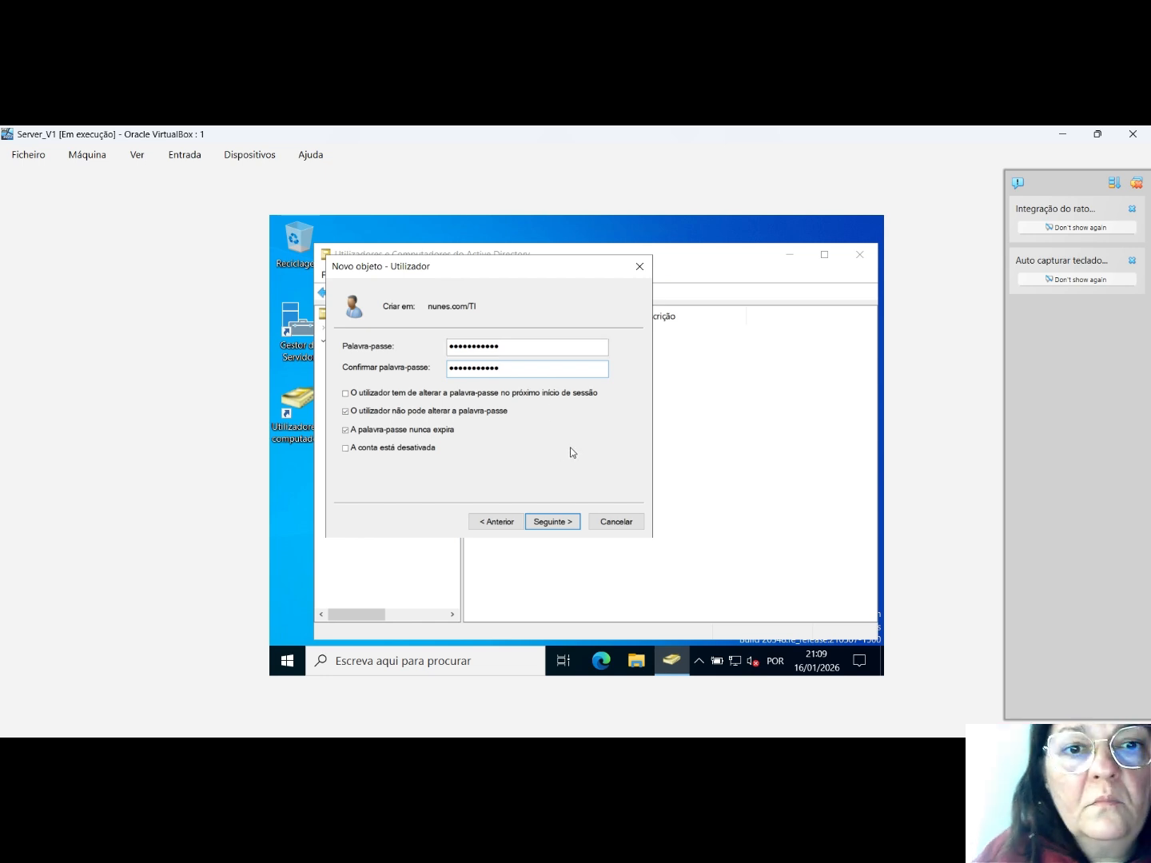
click(559, 523)
click(559, 523)
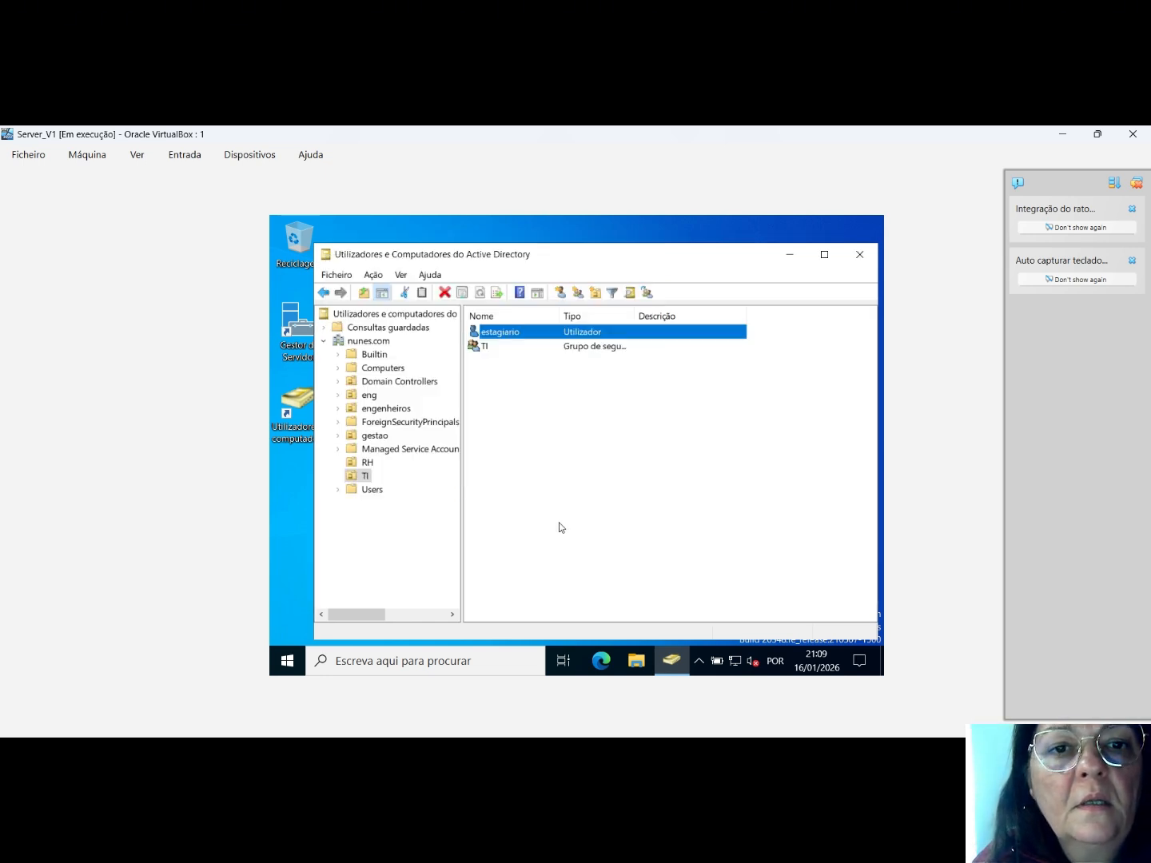
Step: Add the estagiario user to the TI group
right_click(506, 335)
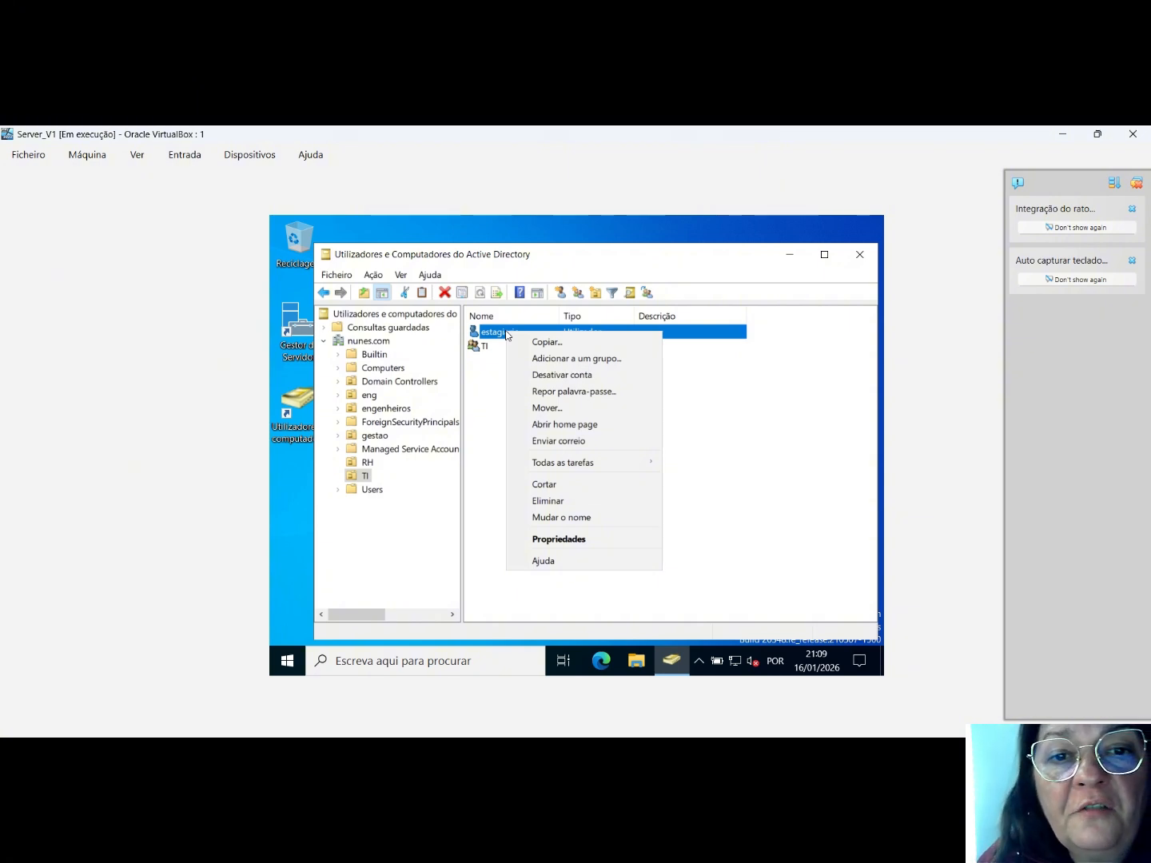
click(571, 358)
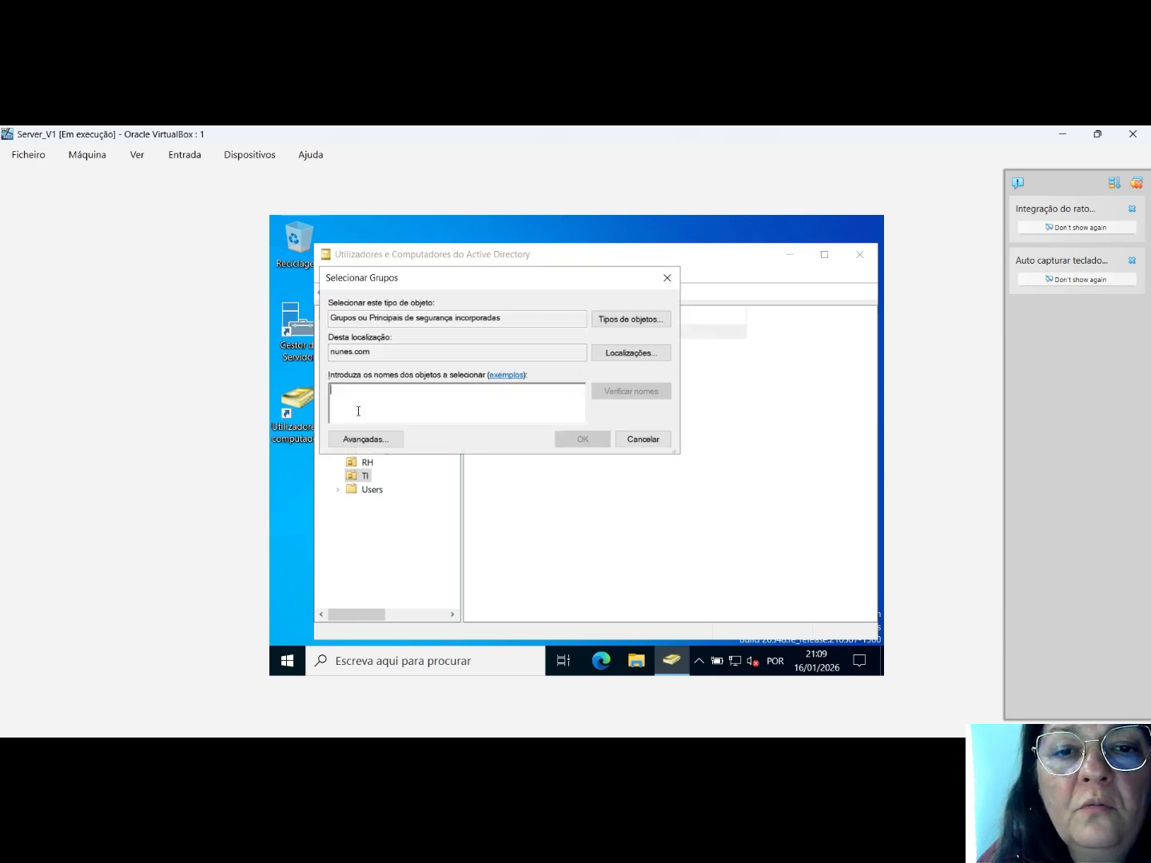
text(TI)
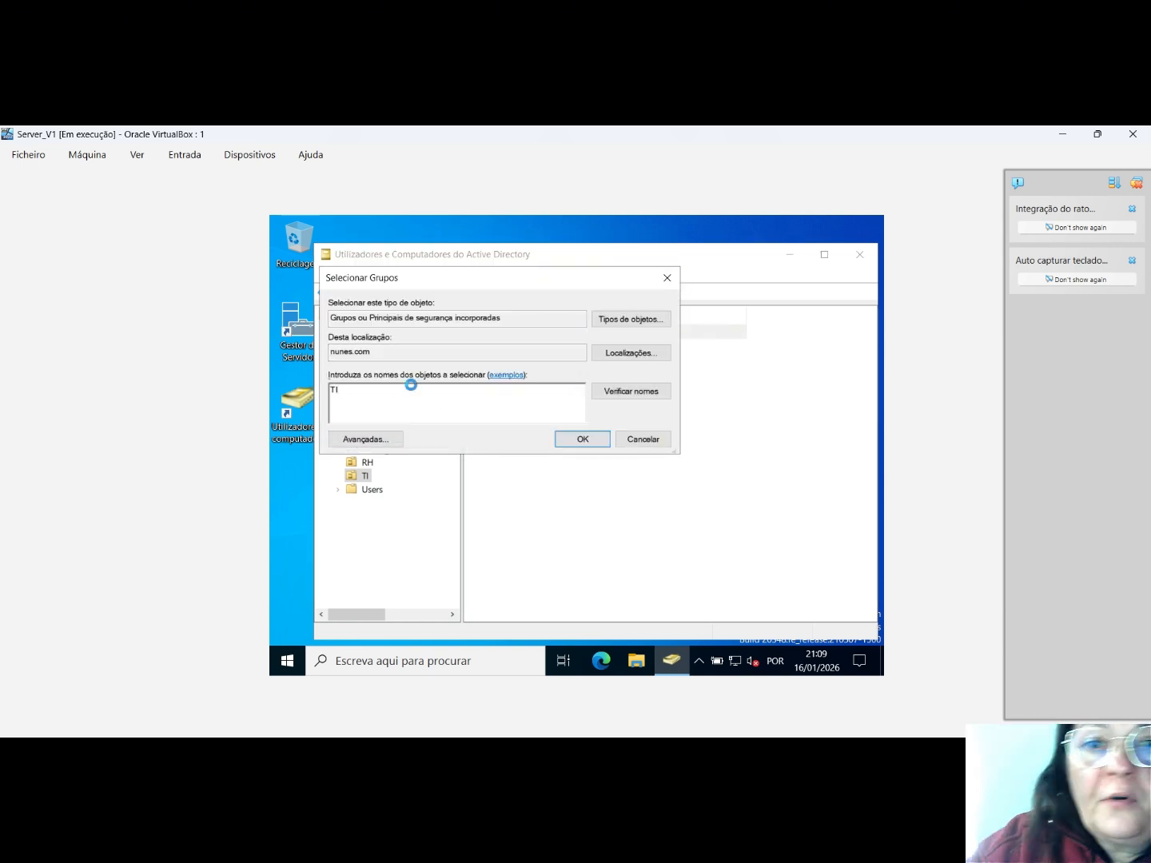
key(Return)
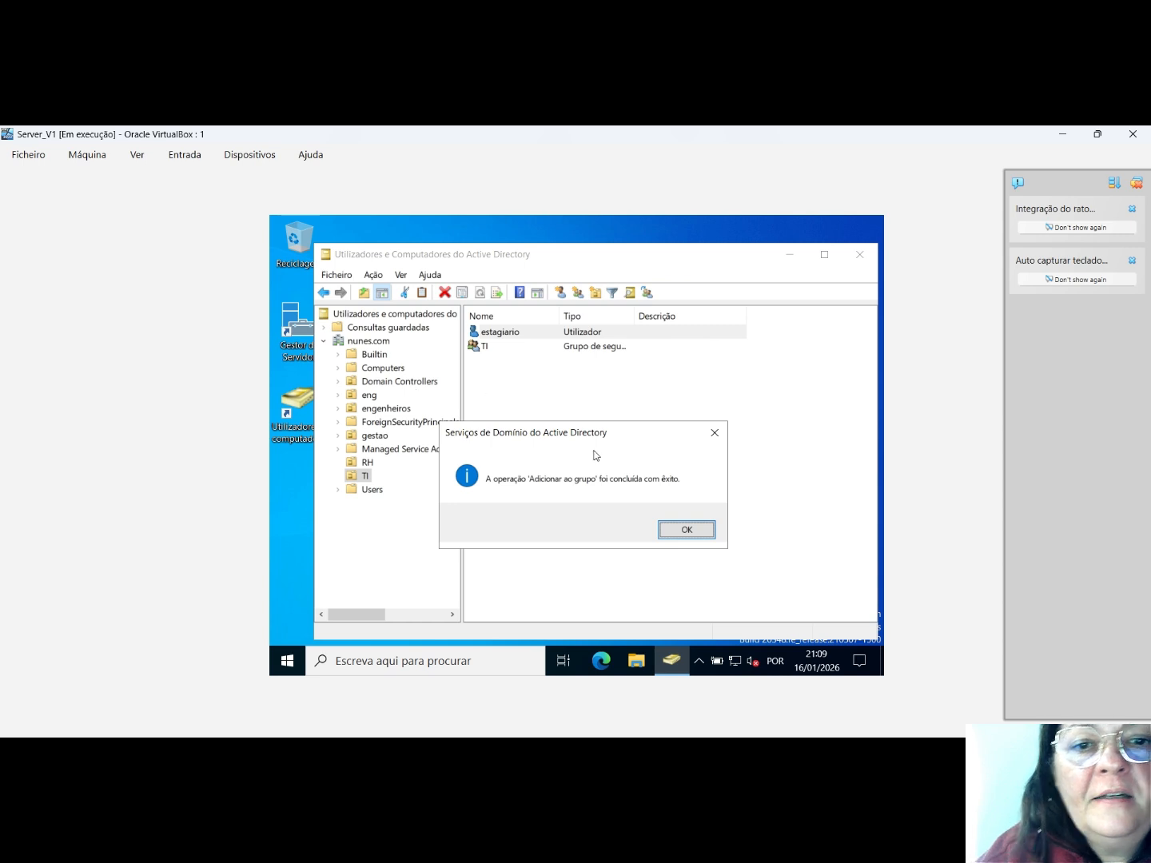
click(685, 531)
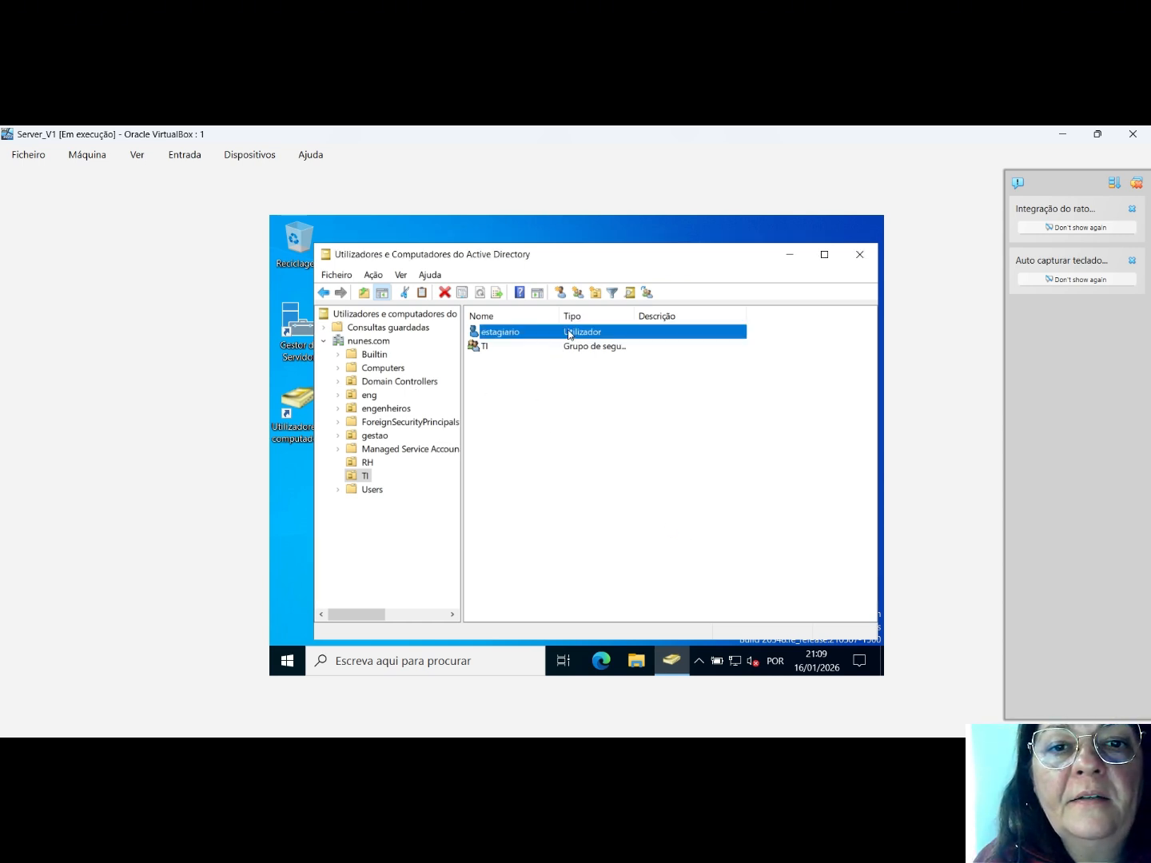
Step: Check the member list of the TI security group, and close Active Directory Users and Computers
double_click(486, 345)
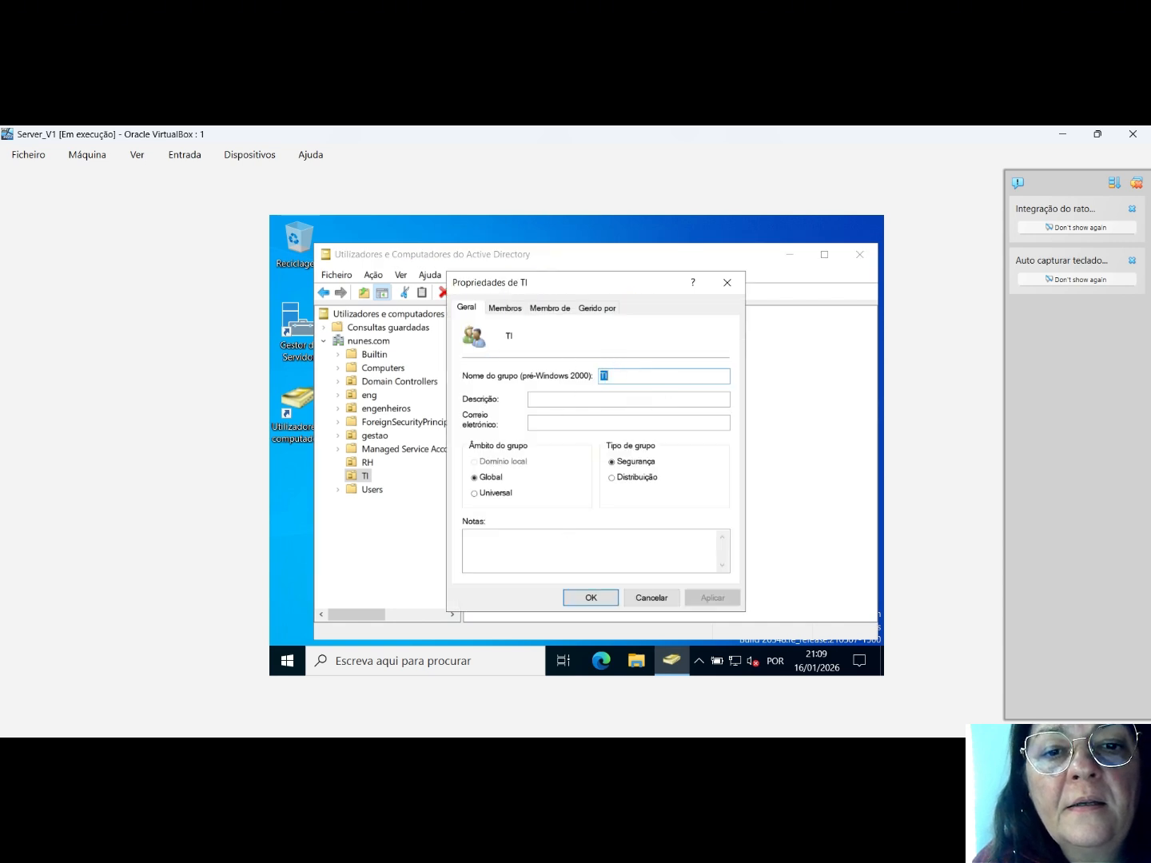
click(506, 309)
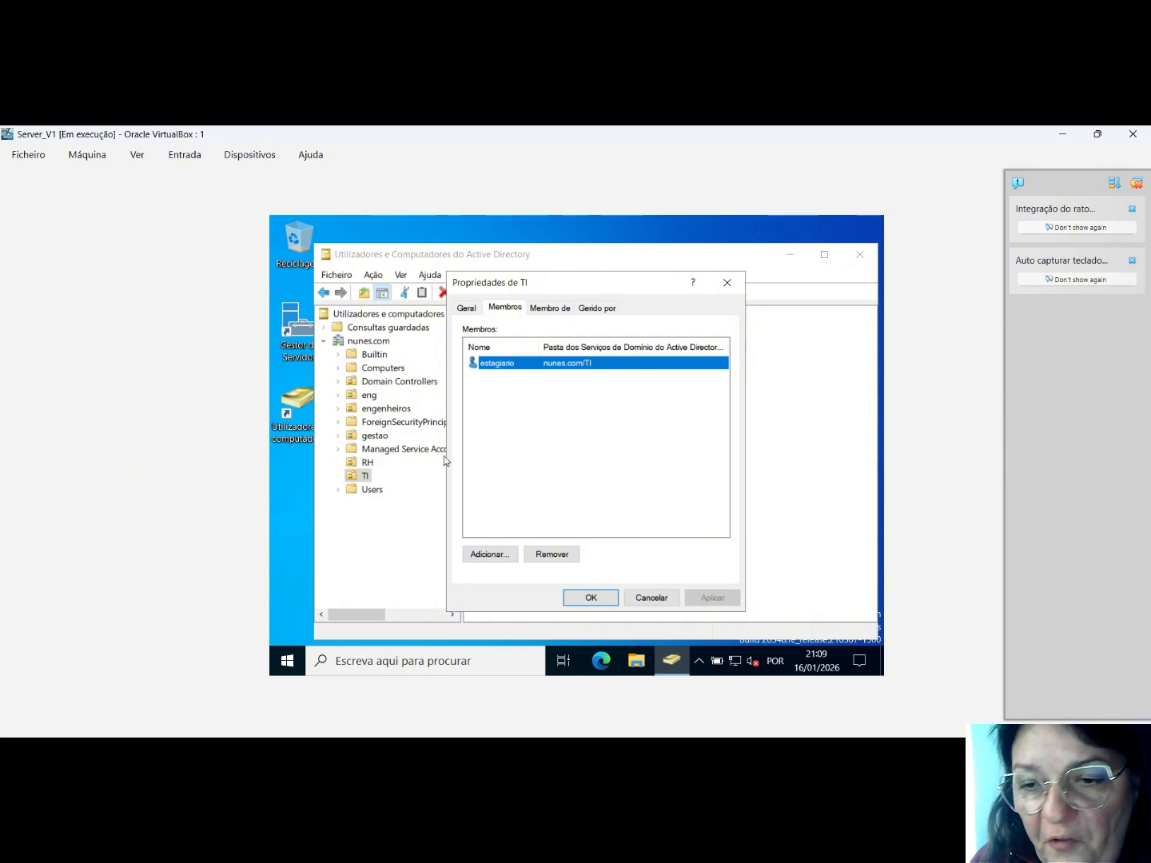
click(592, 599)
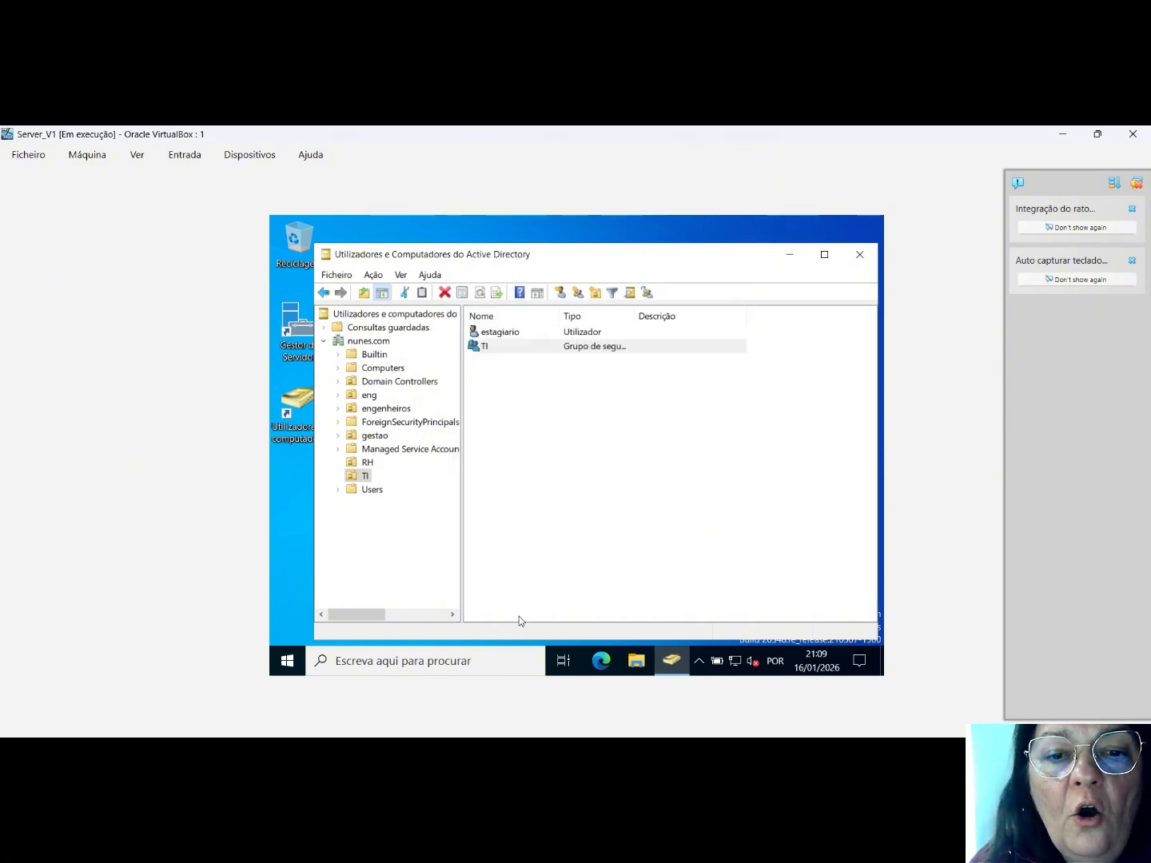
click(569, 484)
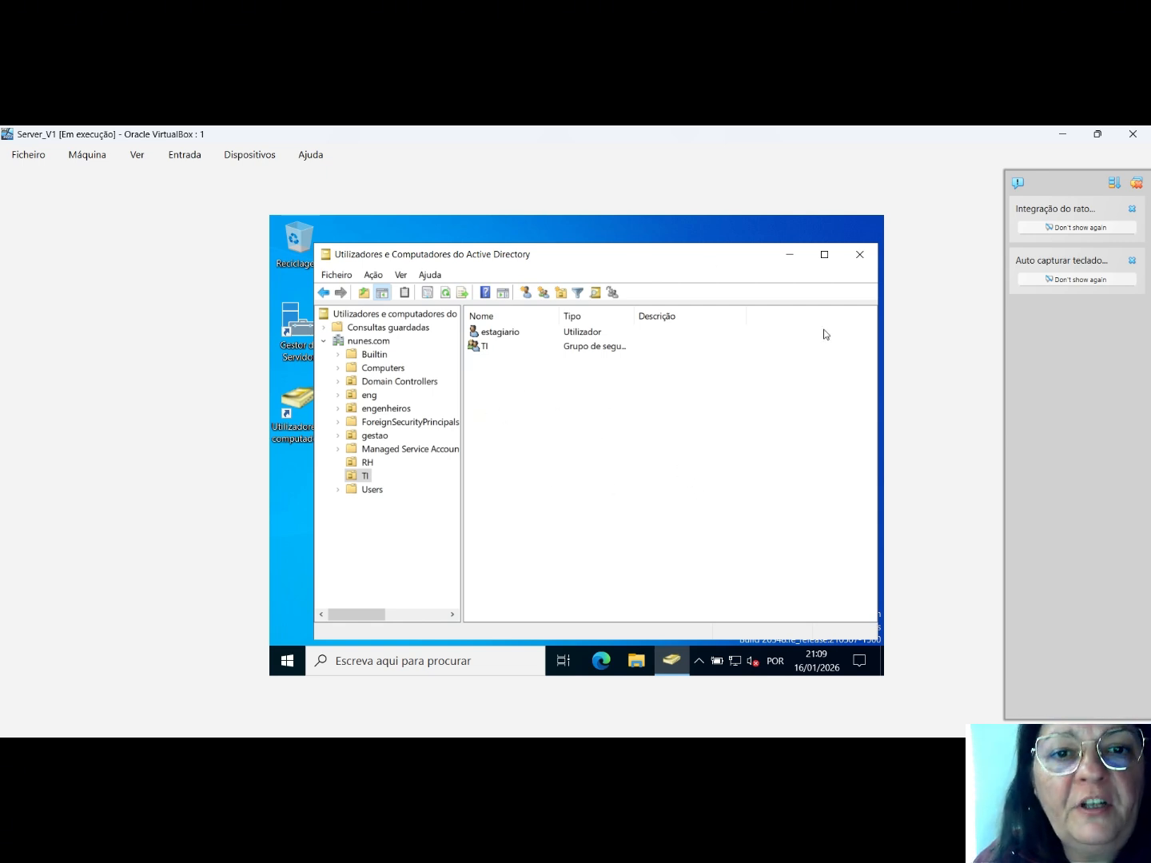
click(860, 259)
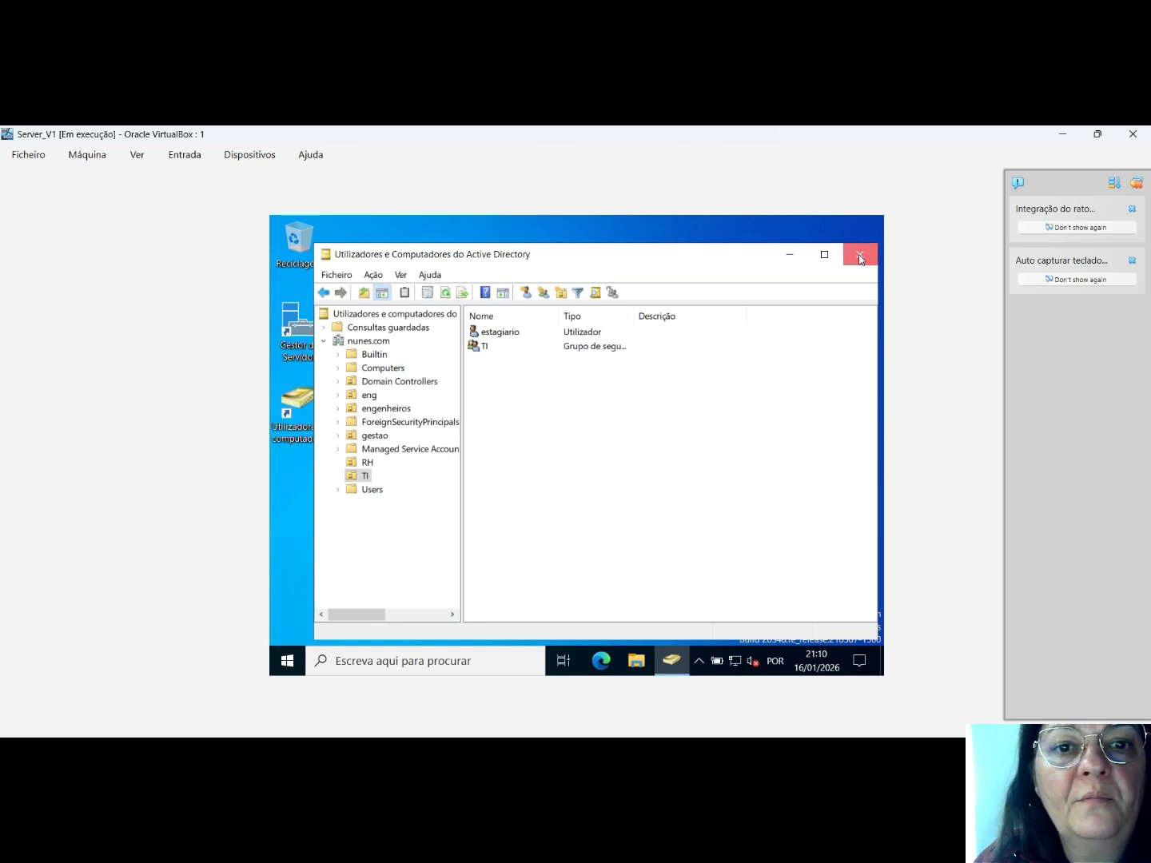
Step: Switch to File Explorer and open the security permissions of the pastaCompartilhada folder on drive C: for editing
click(638, 660)
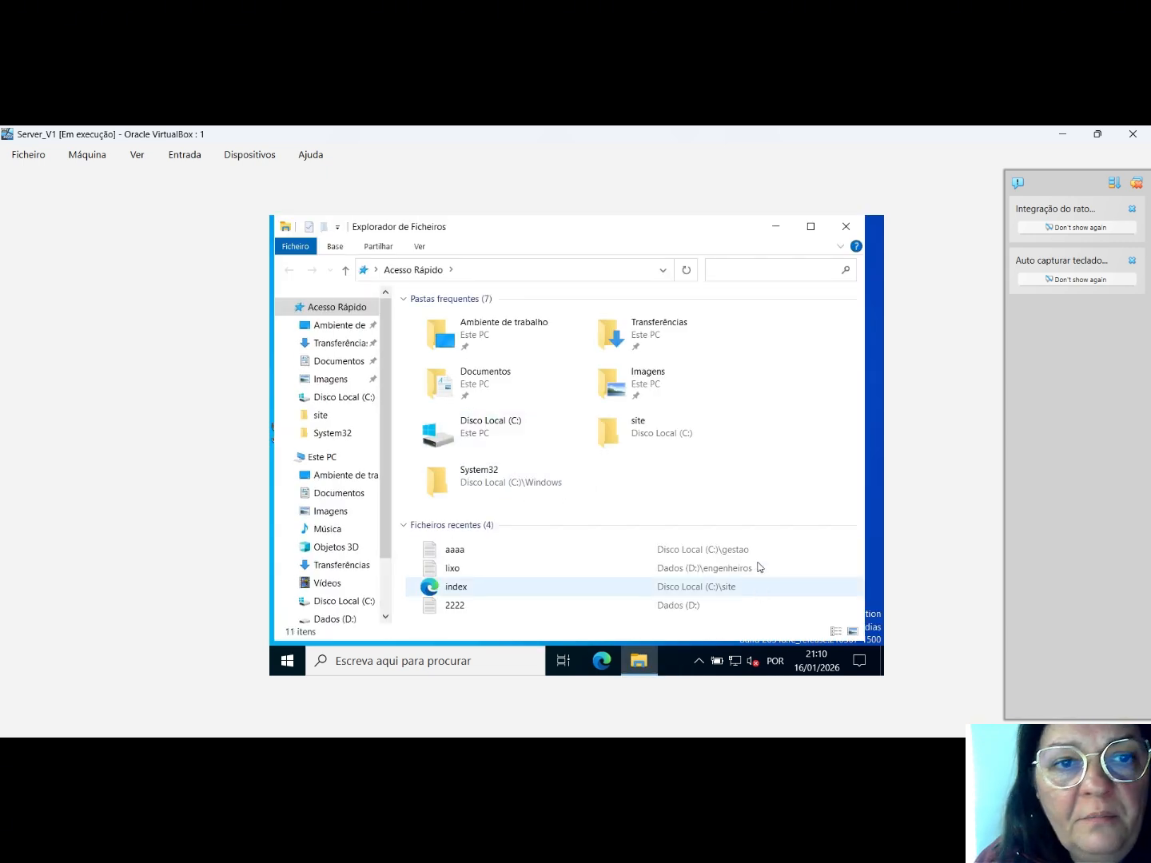
click(335, 458)
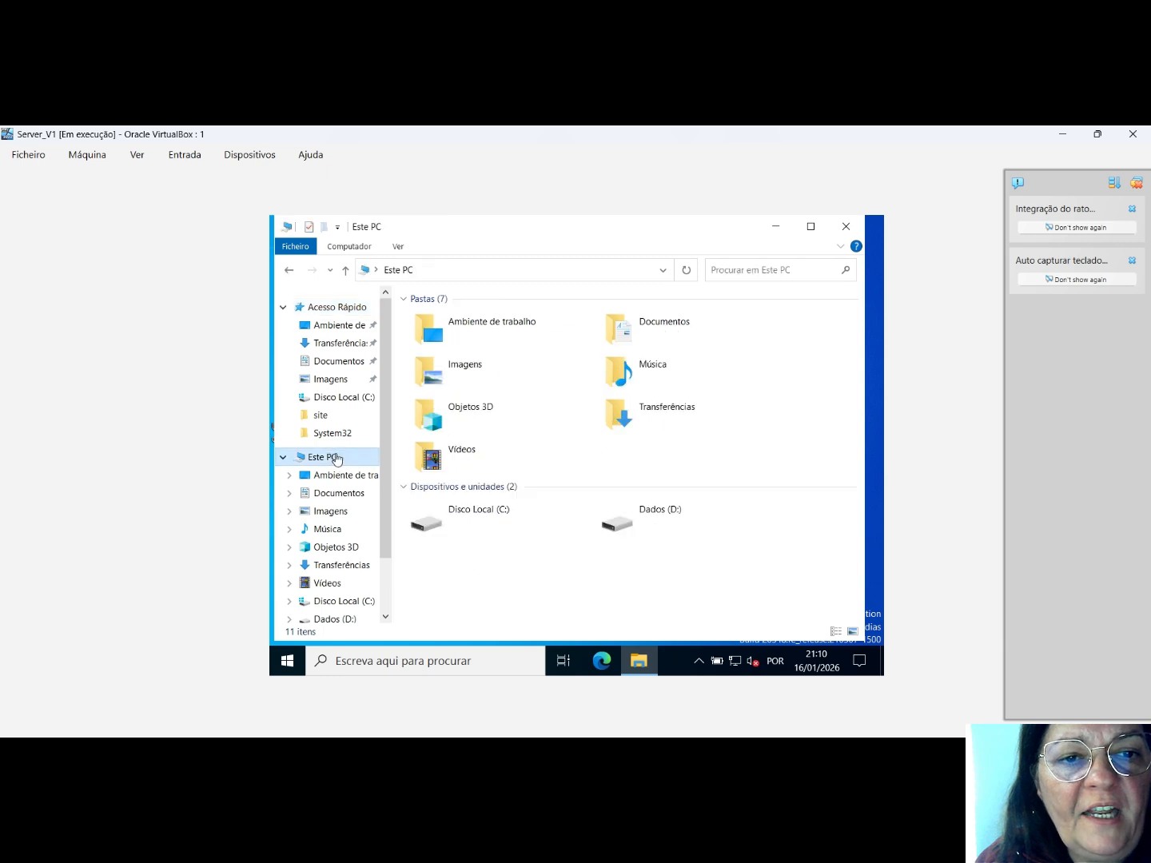
double_click(487, 520)
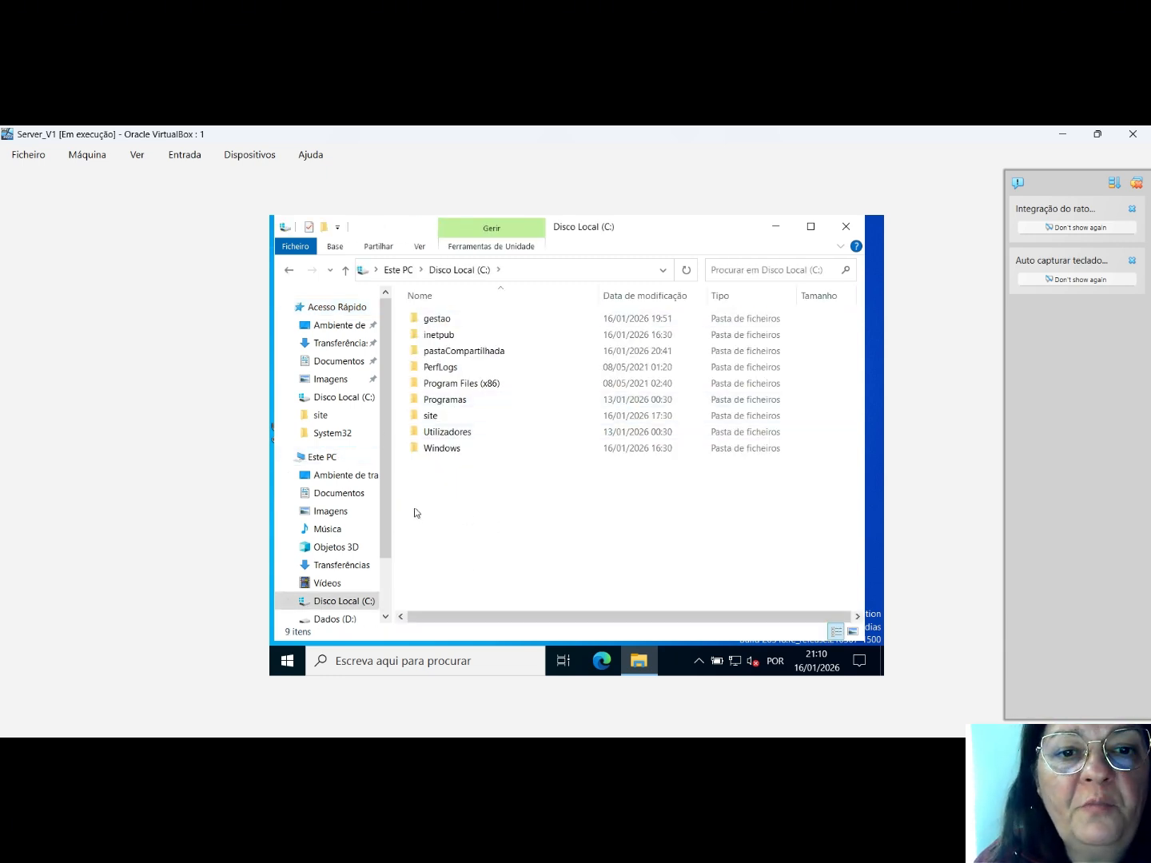
right_click(449, 357)
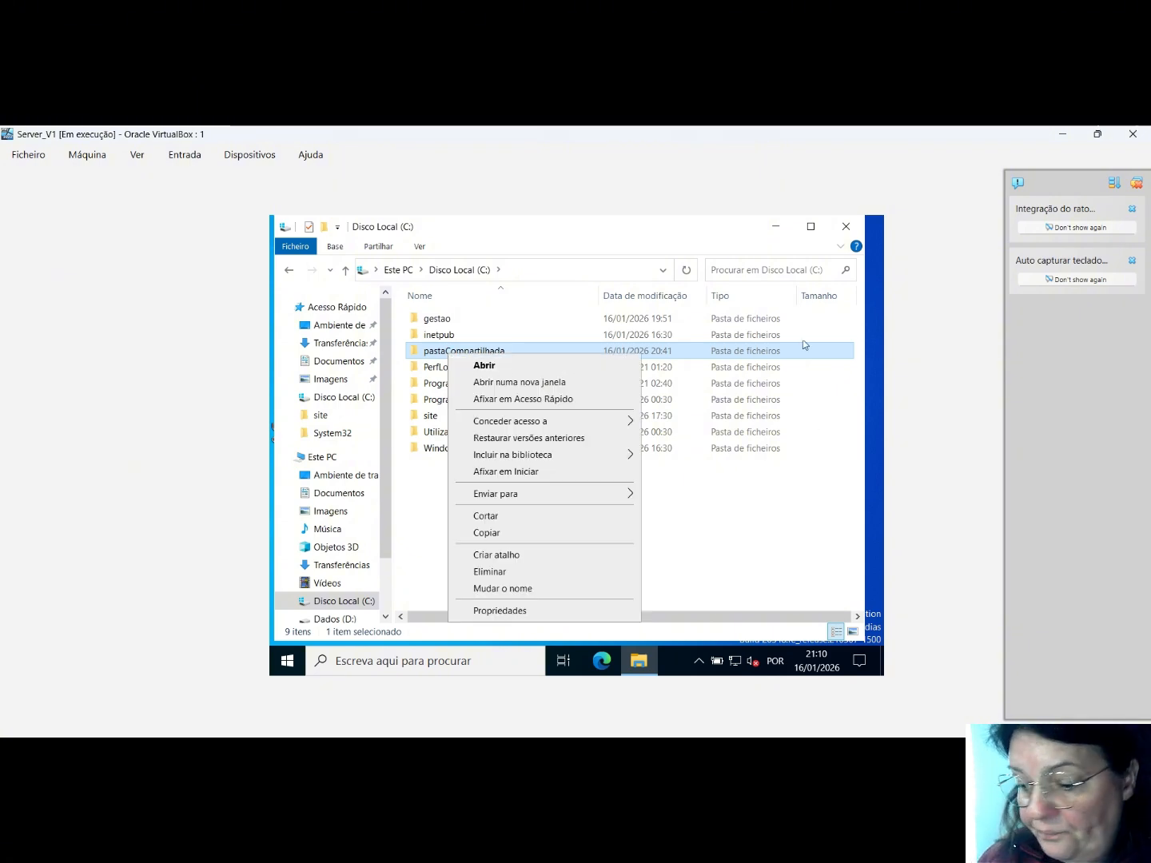
click(550, 612)
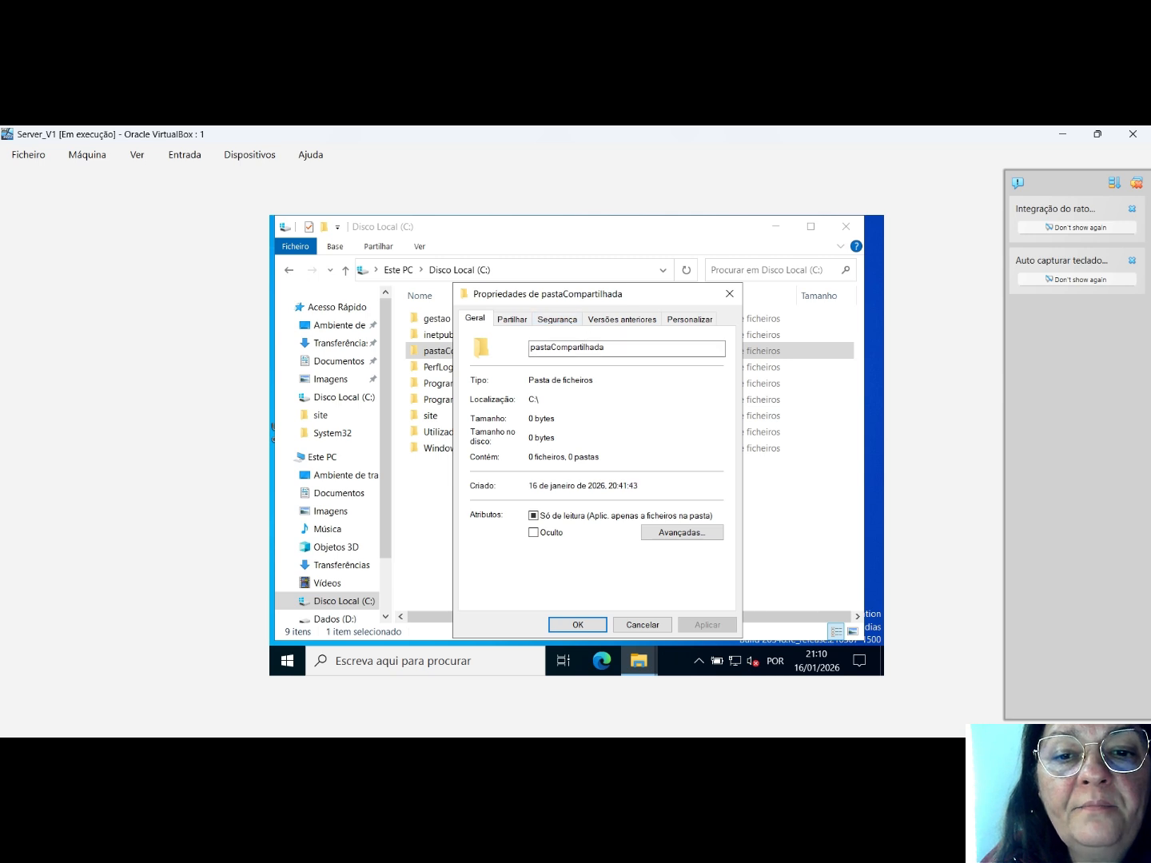
click(521, 320)
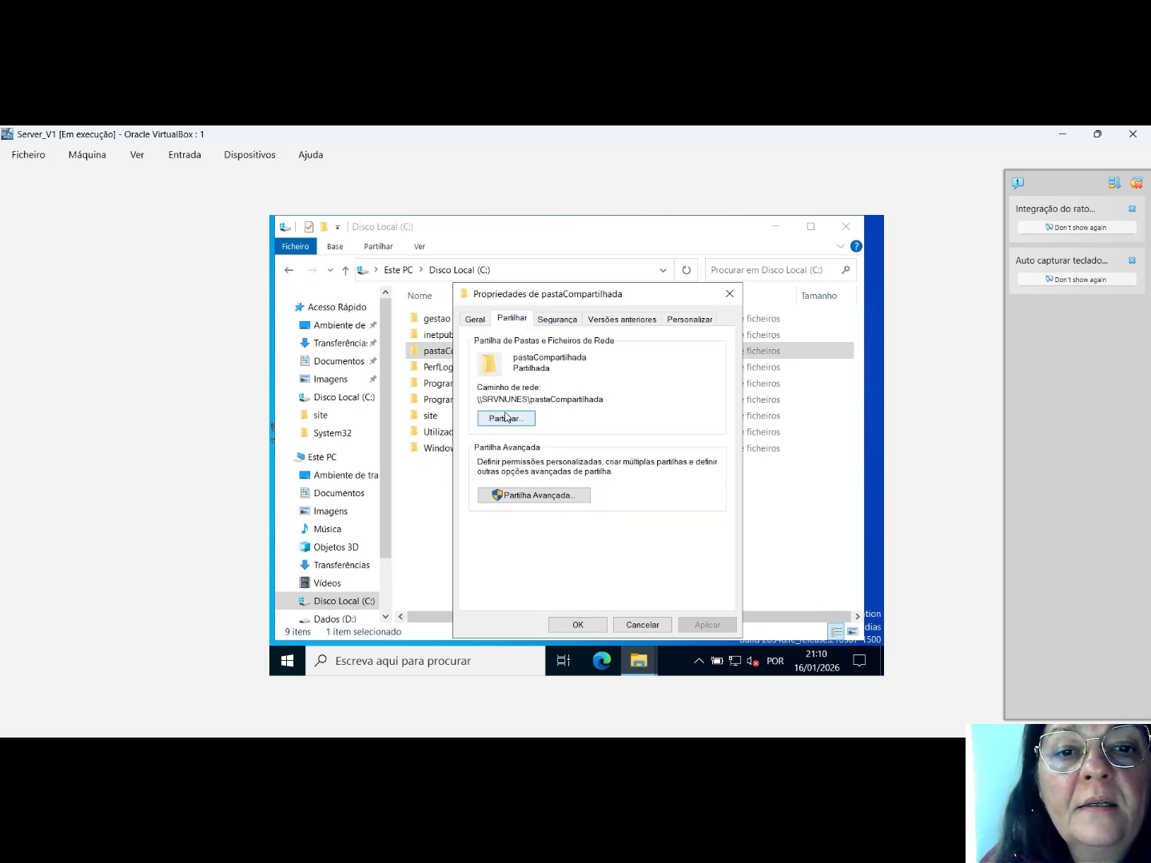
click(563, 320)
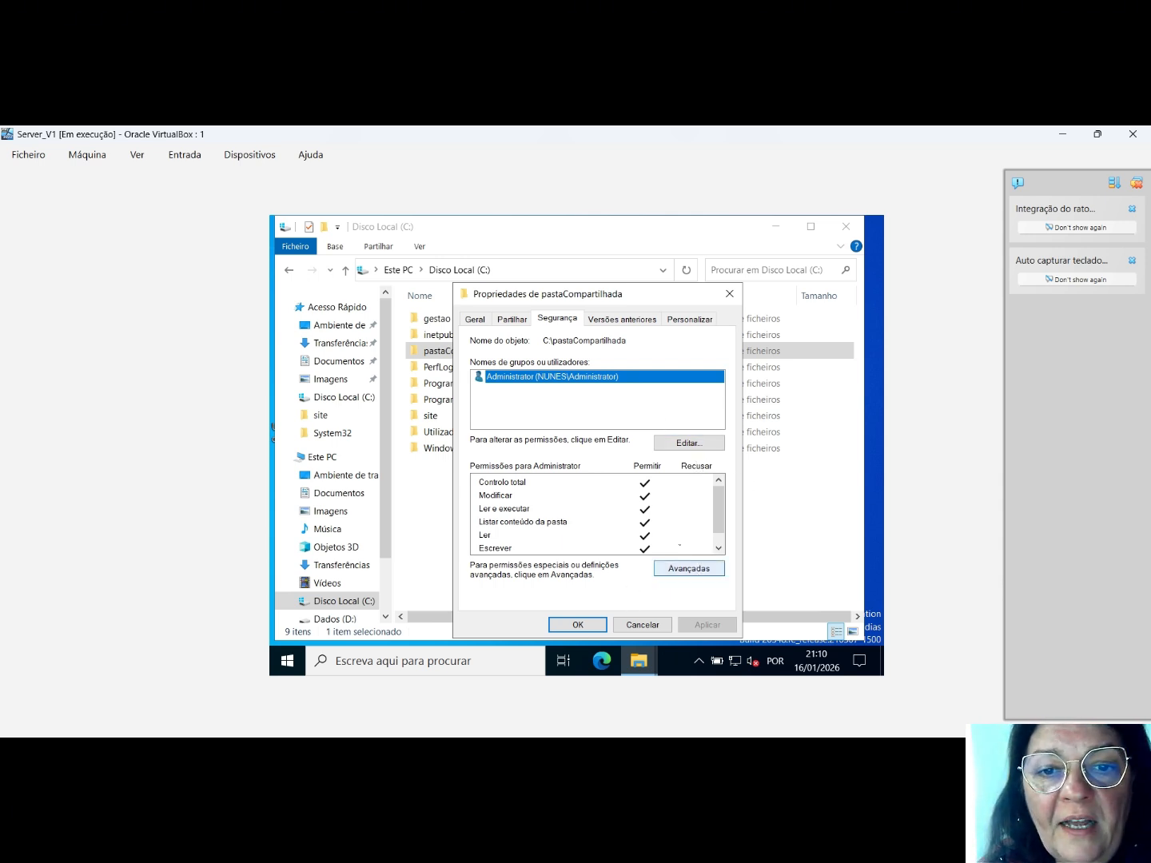
click(679, 446)
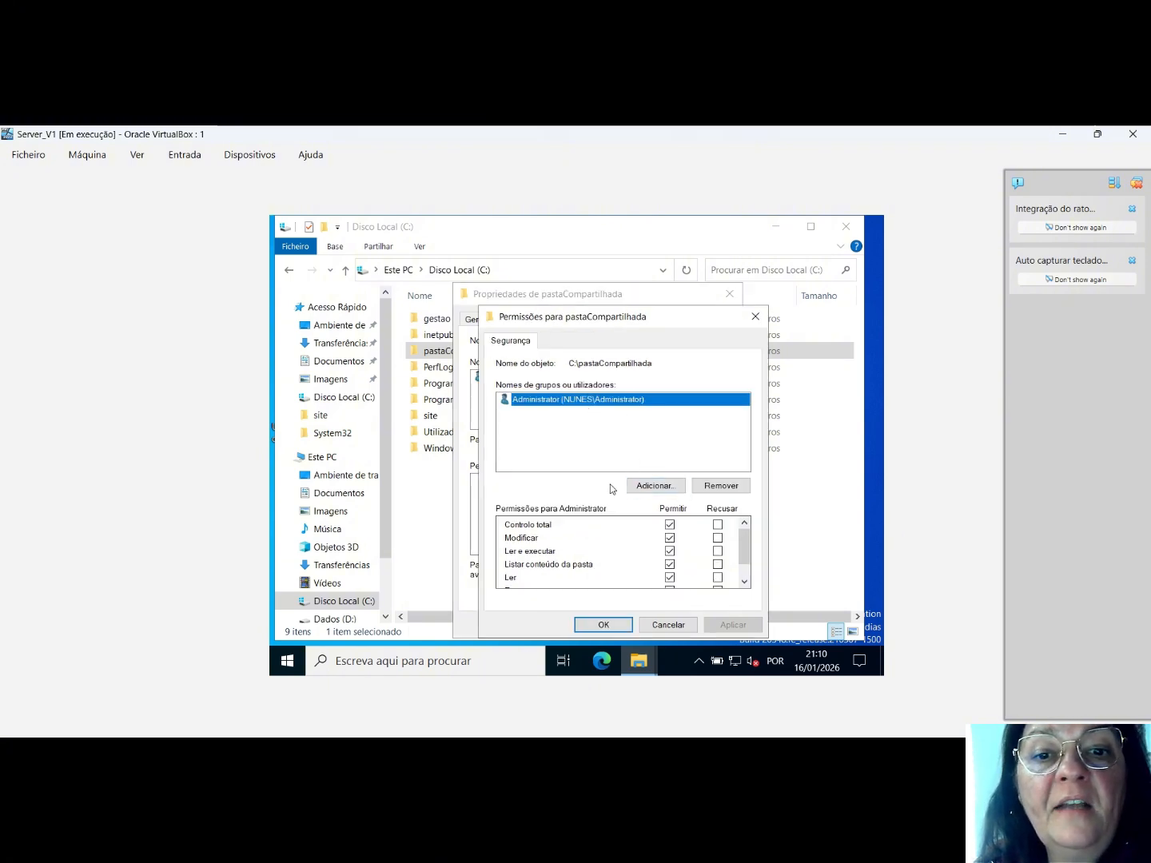
Step: Add the TI group from nunes.com to the permissions of pastaCompartilhada, verifying the name
click(654, 485)
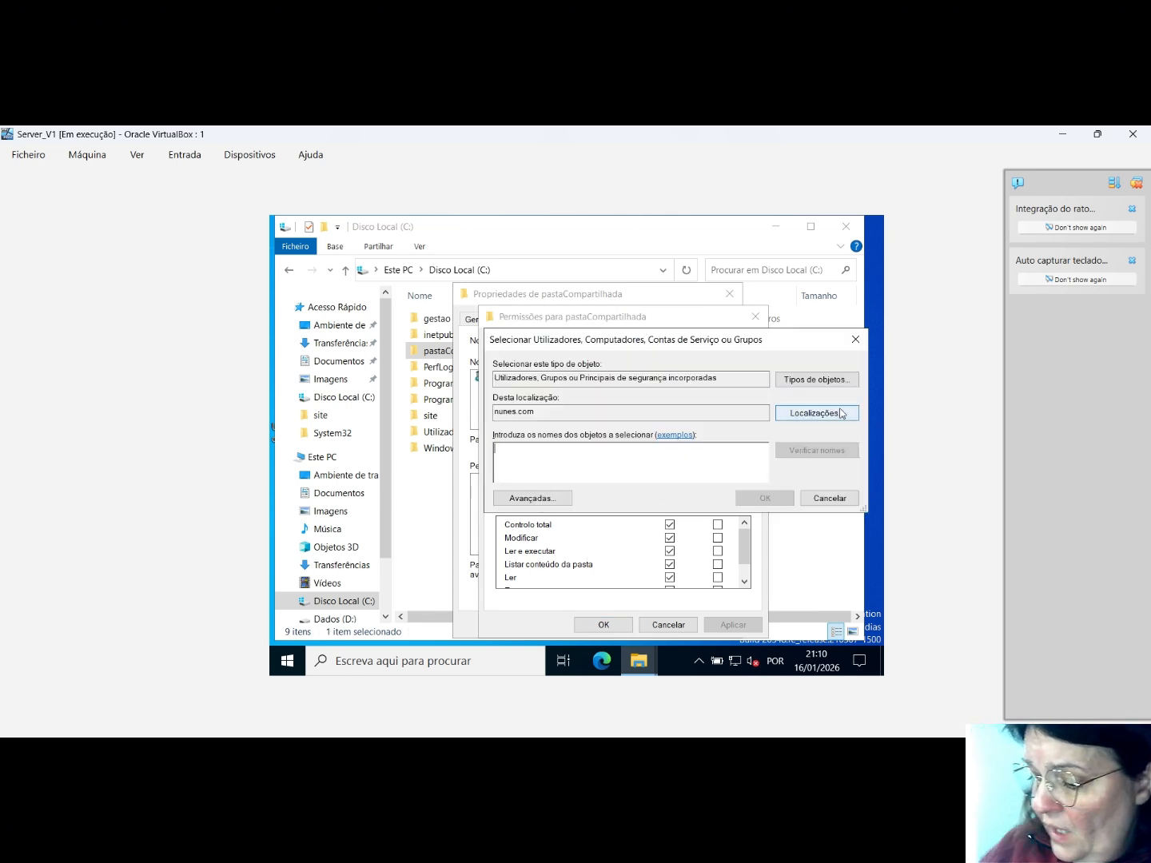
text(TI)
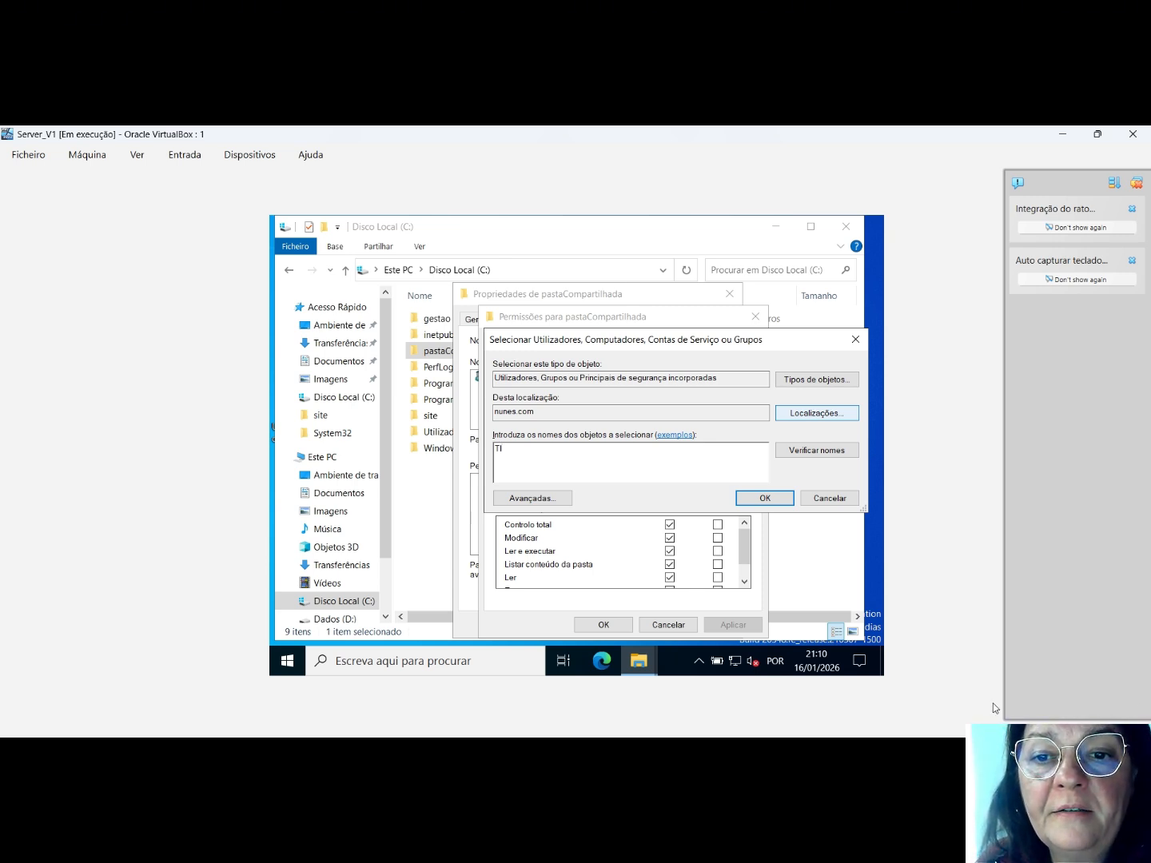
click(832, 449)
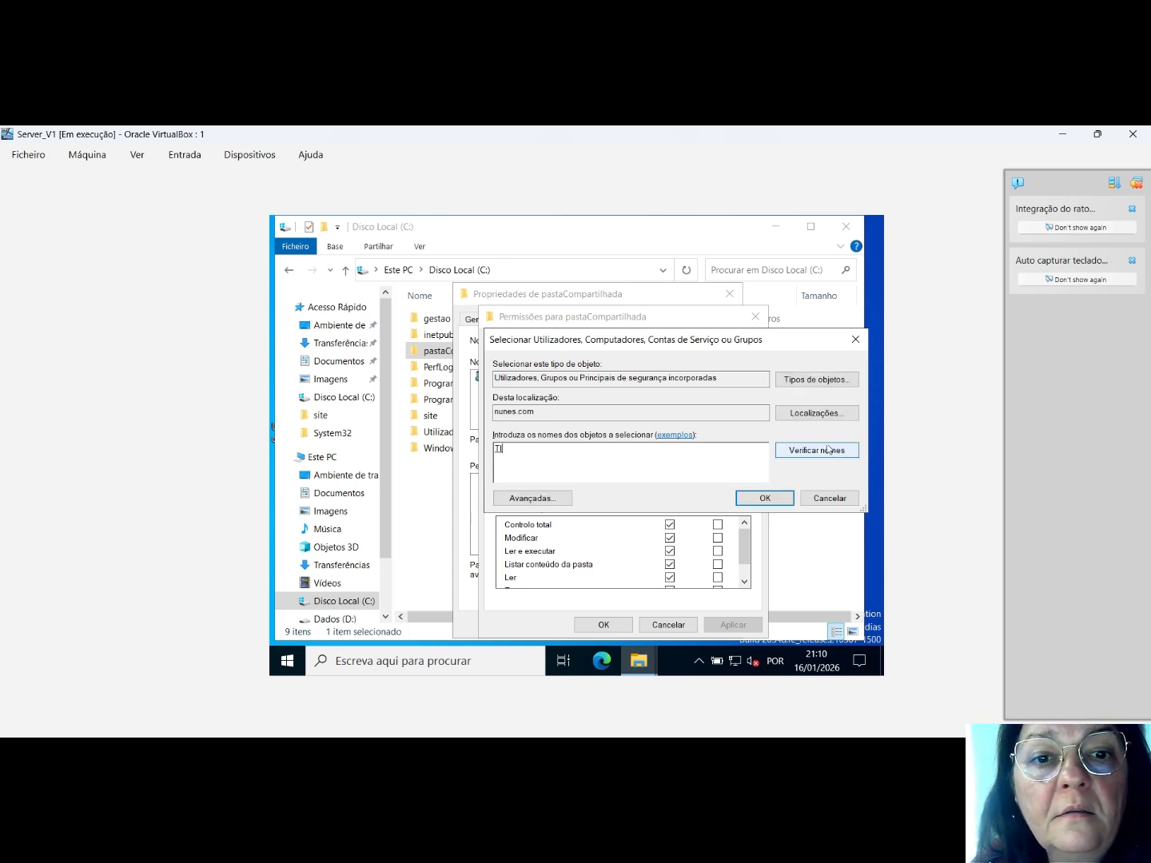
click(764, 498)
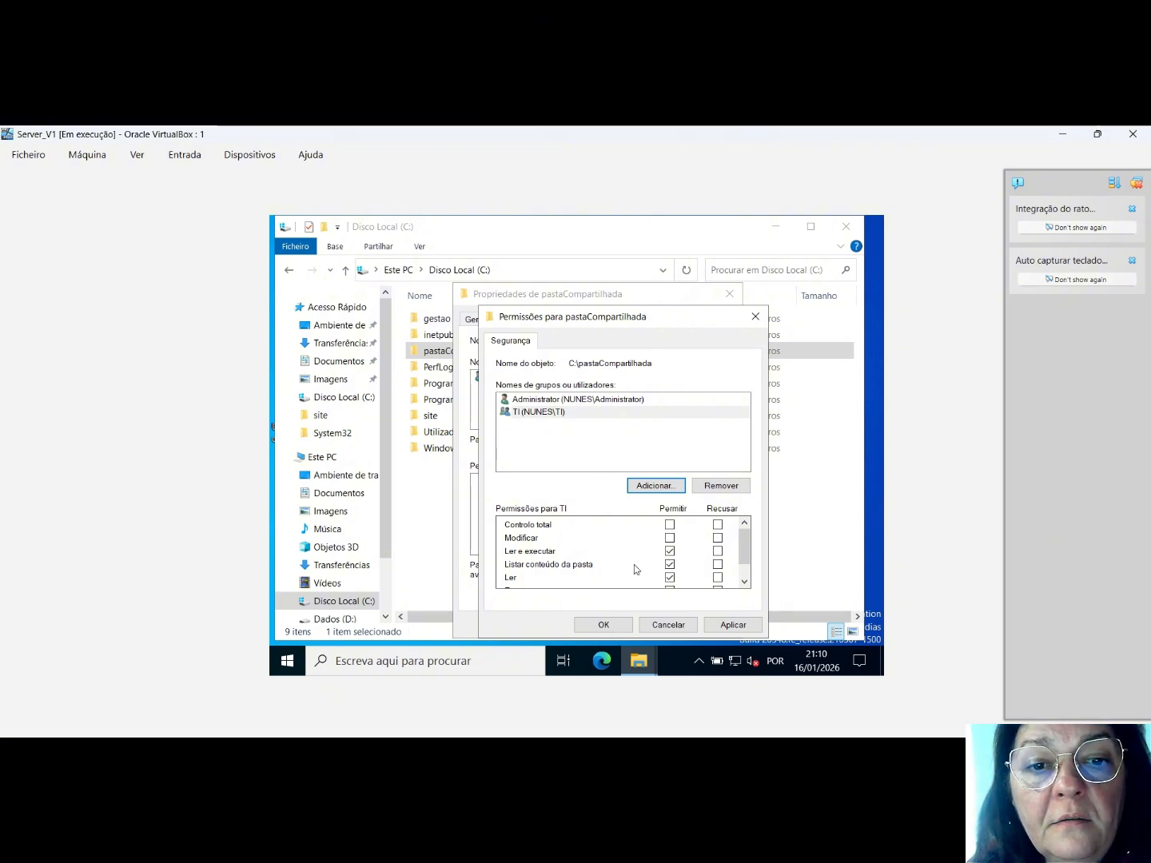
Step: For the TI group, remove Ler e executar and Listar conteúdo da pasta, allow Escrever alongside Ler, and apply the permissions
scroll(634, 565, down, 1)
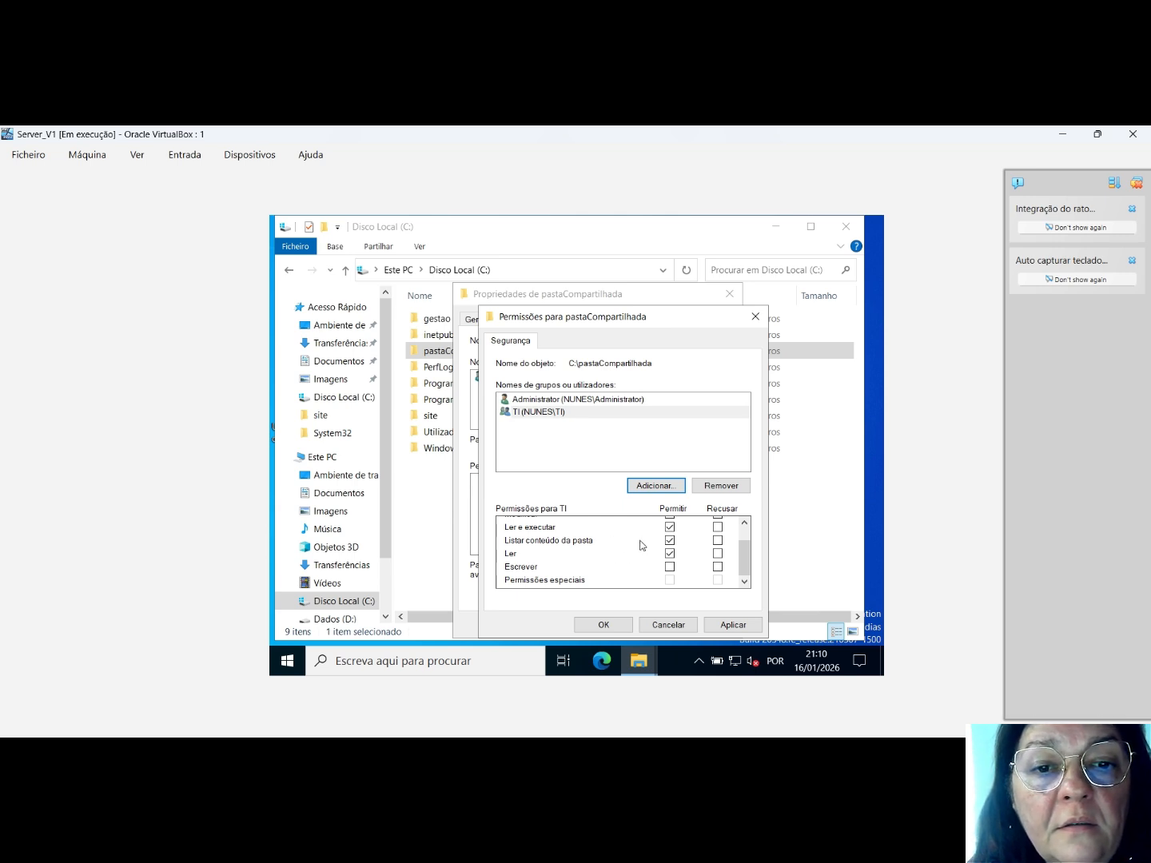
scroll(610, 552, up, 1)
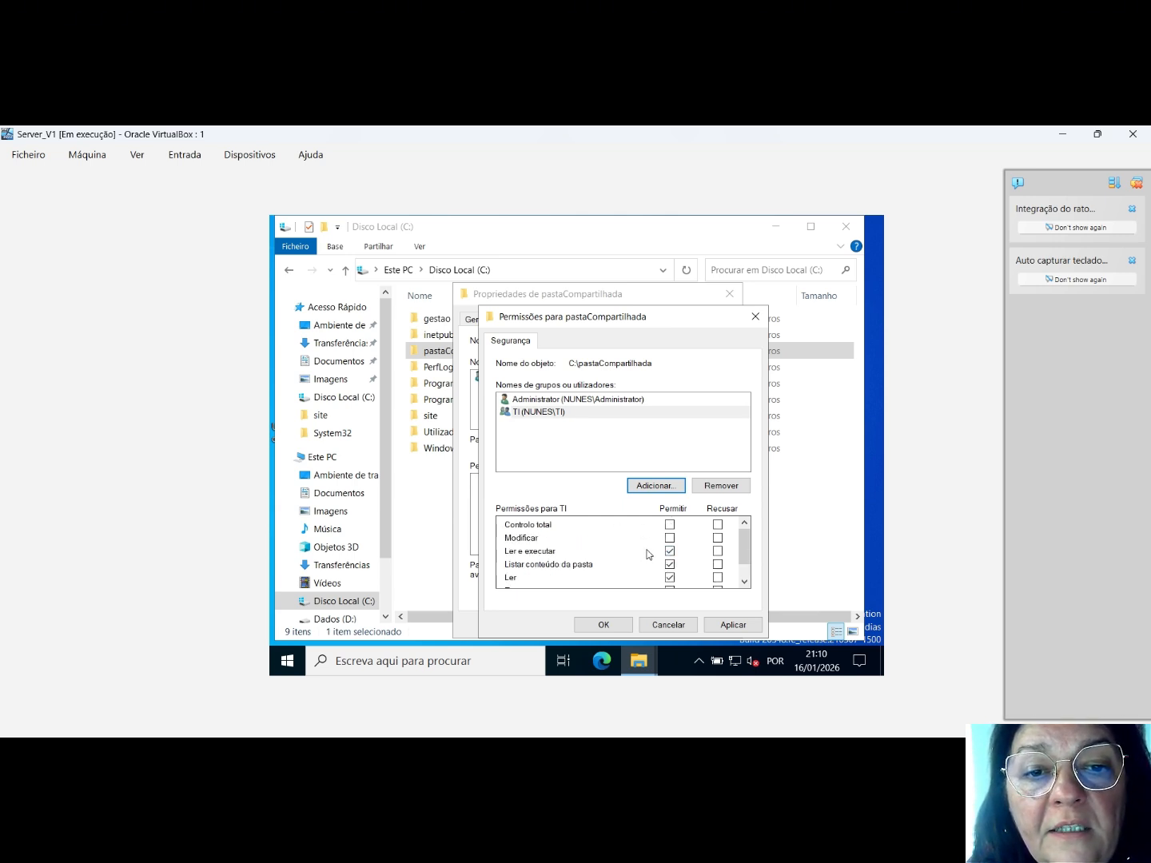
click(670, 551)
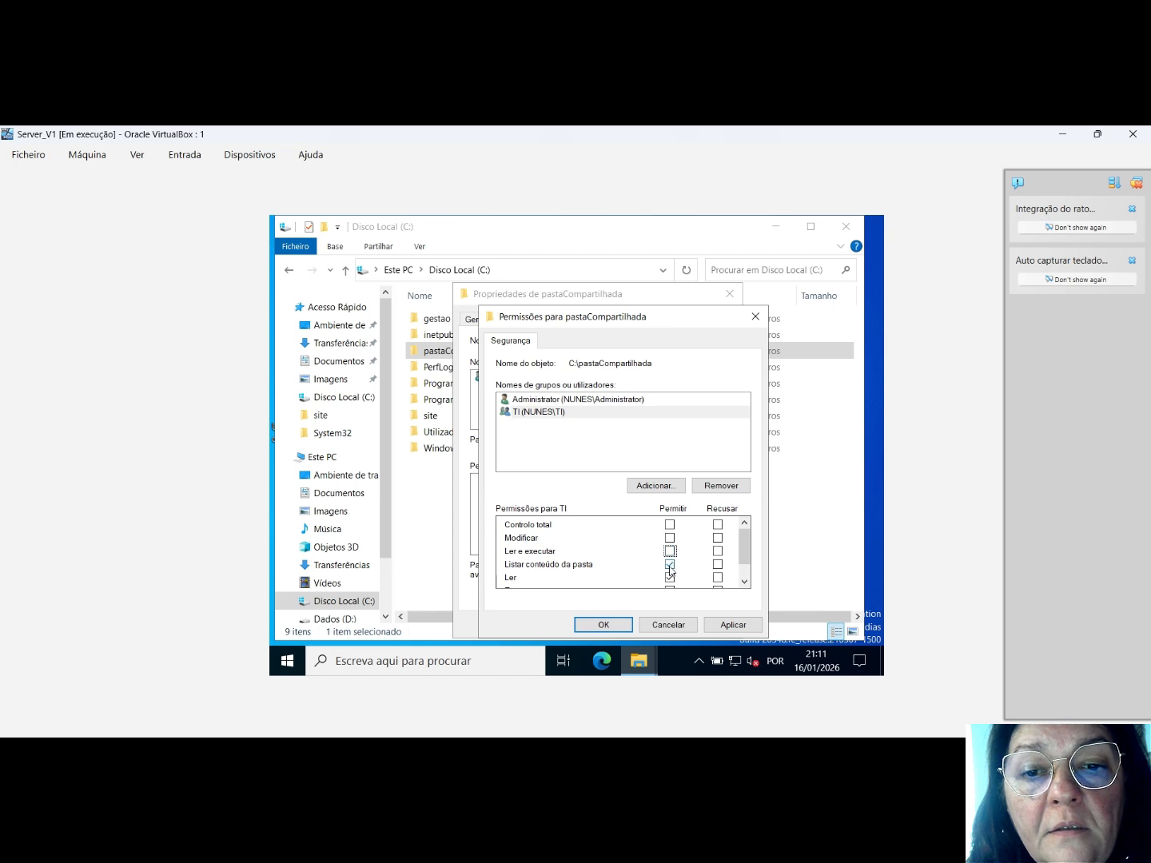
click(670, 565)
scroll(676, 571, down, 1)
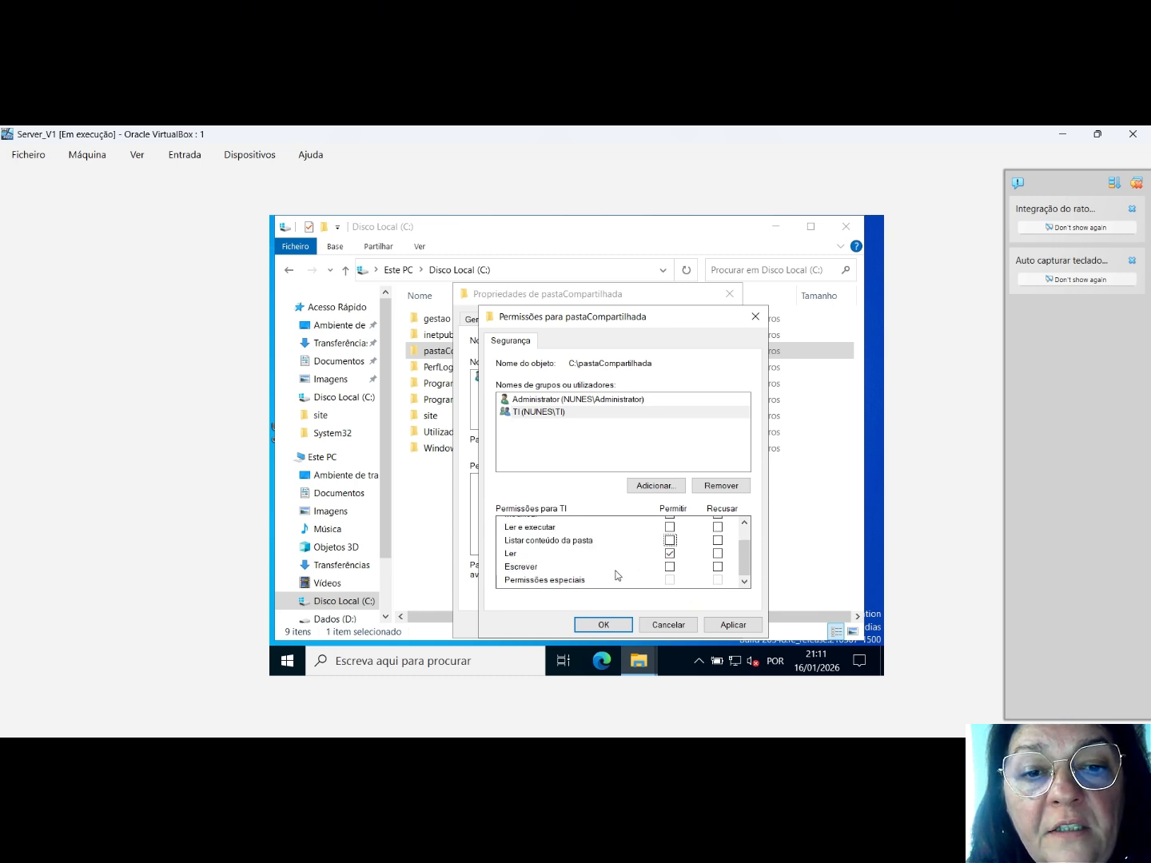
click(669, 566)
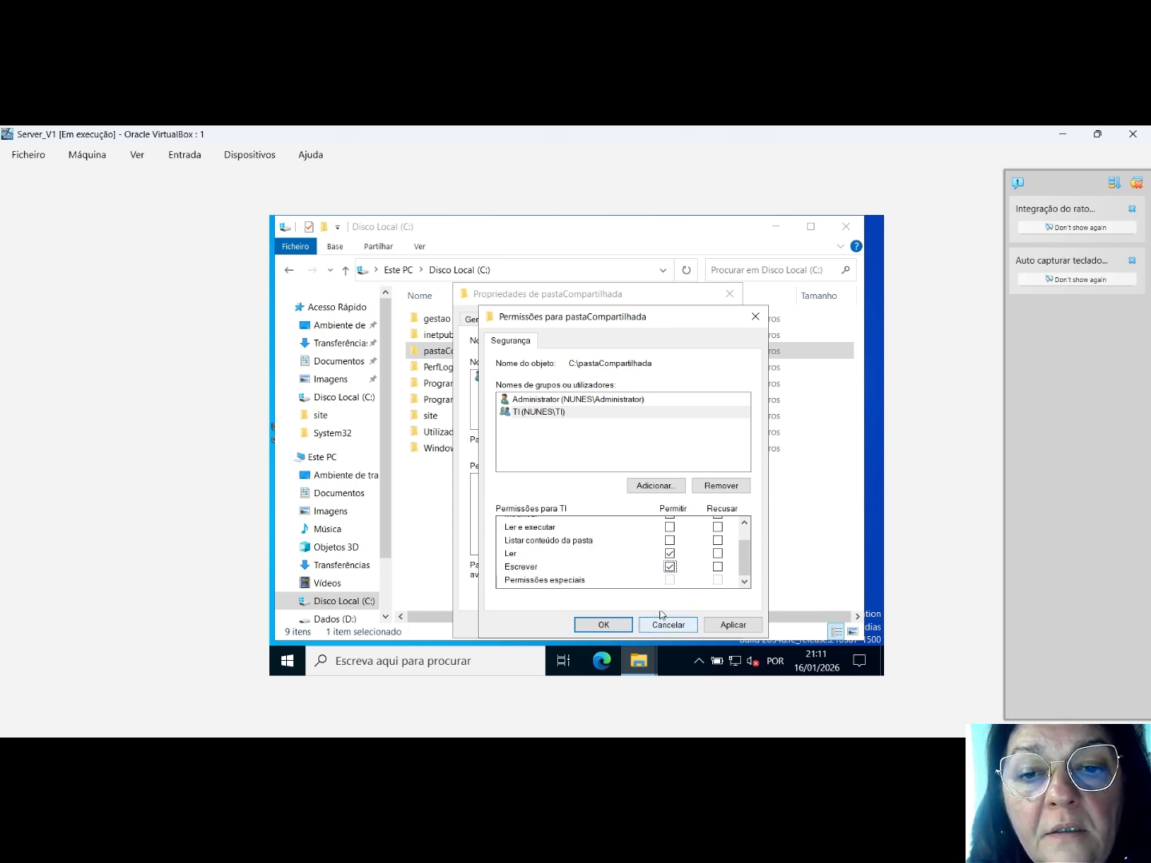
click(720, 625)
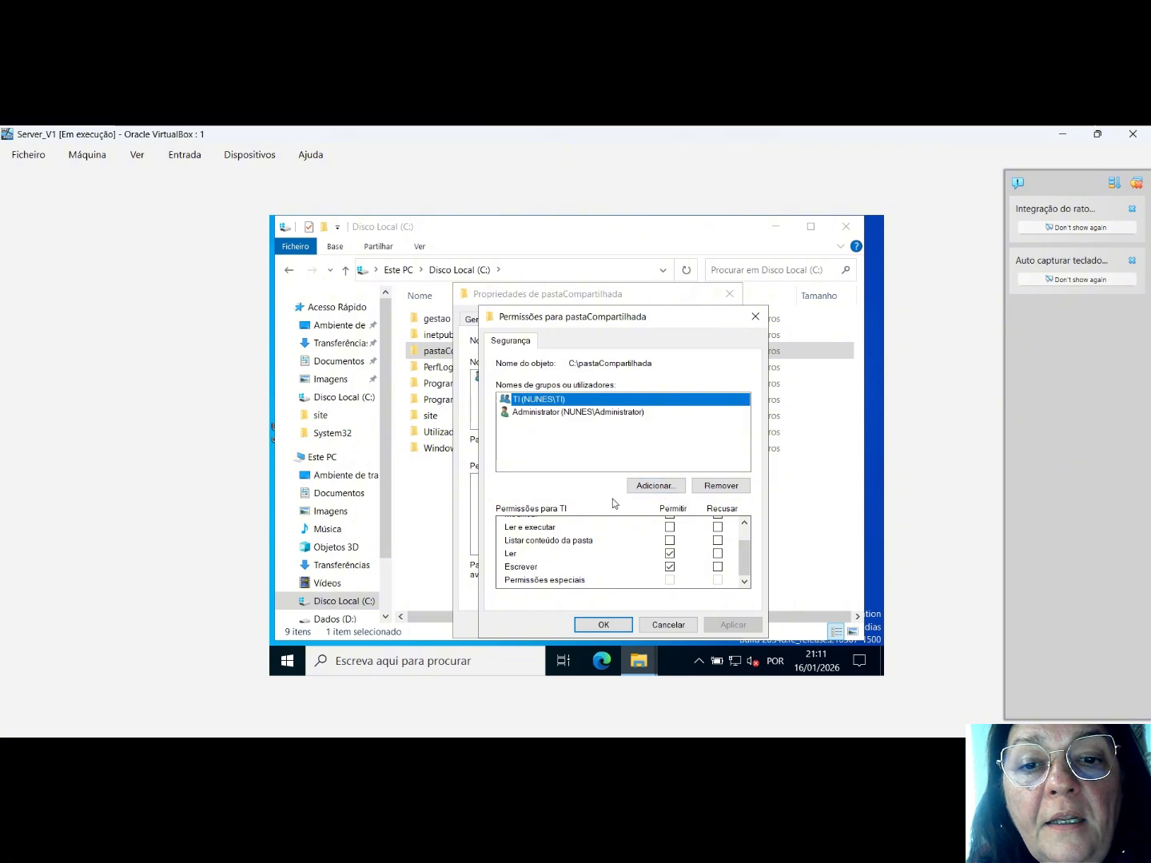
Step: Add the RH group from nunes.com to the permissions of pastaCompartilhada, verifying the name
click(649, 486)
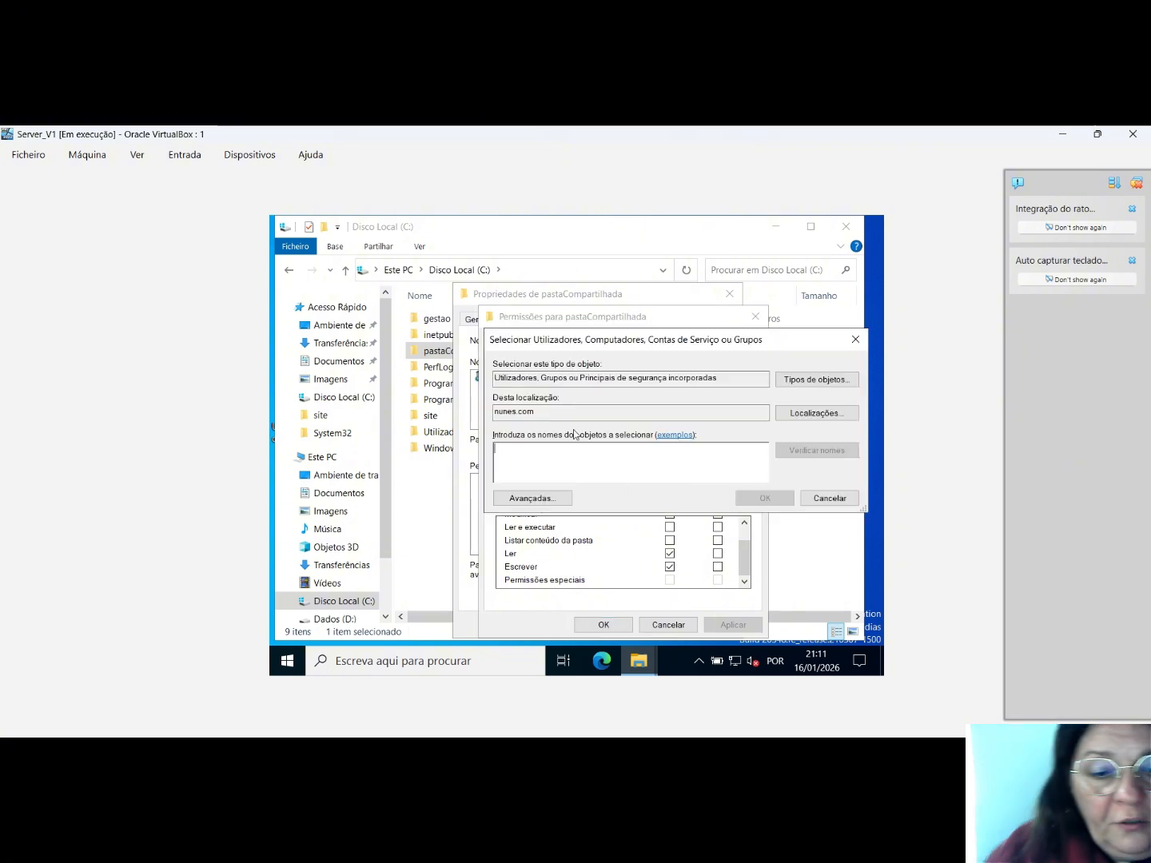
text(TH)
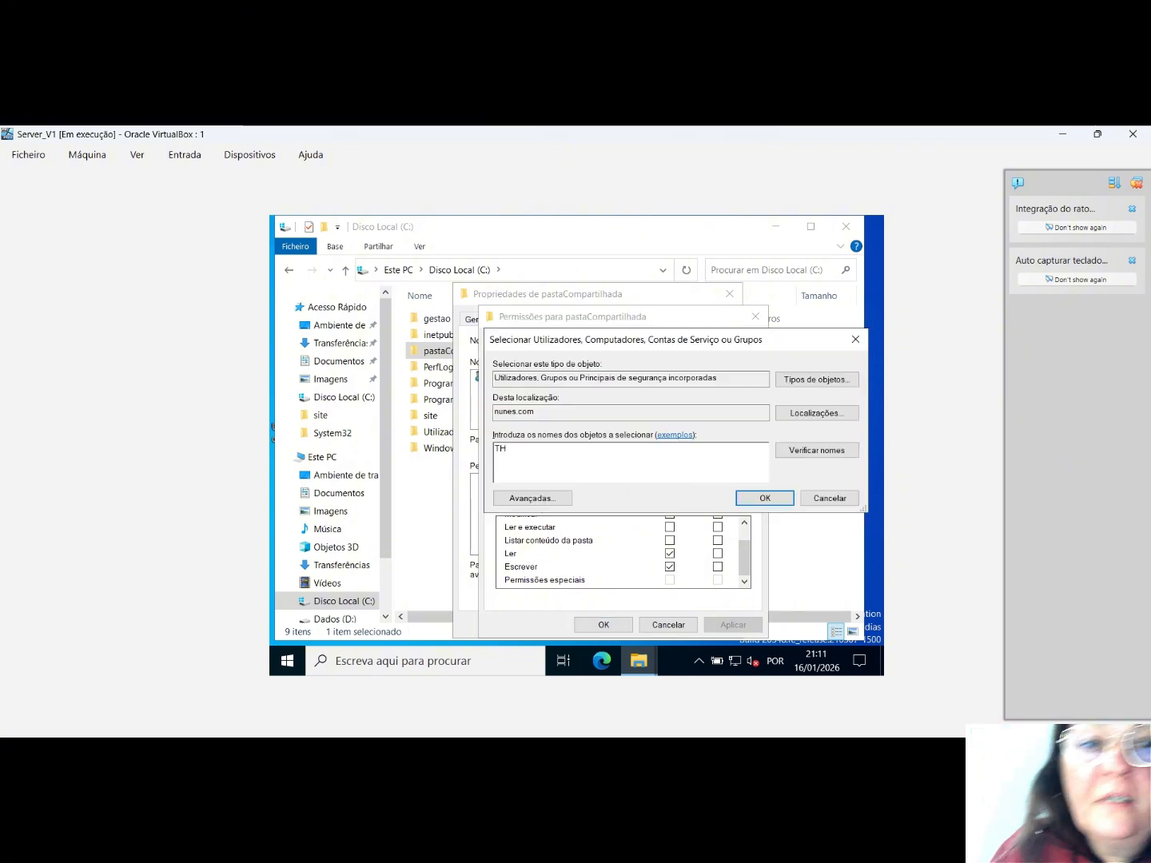
key(BackSpace)
key(BackSpace)
text(RH)
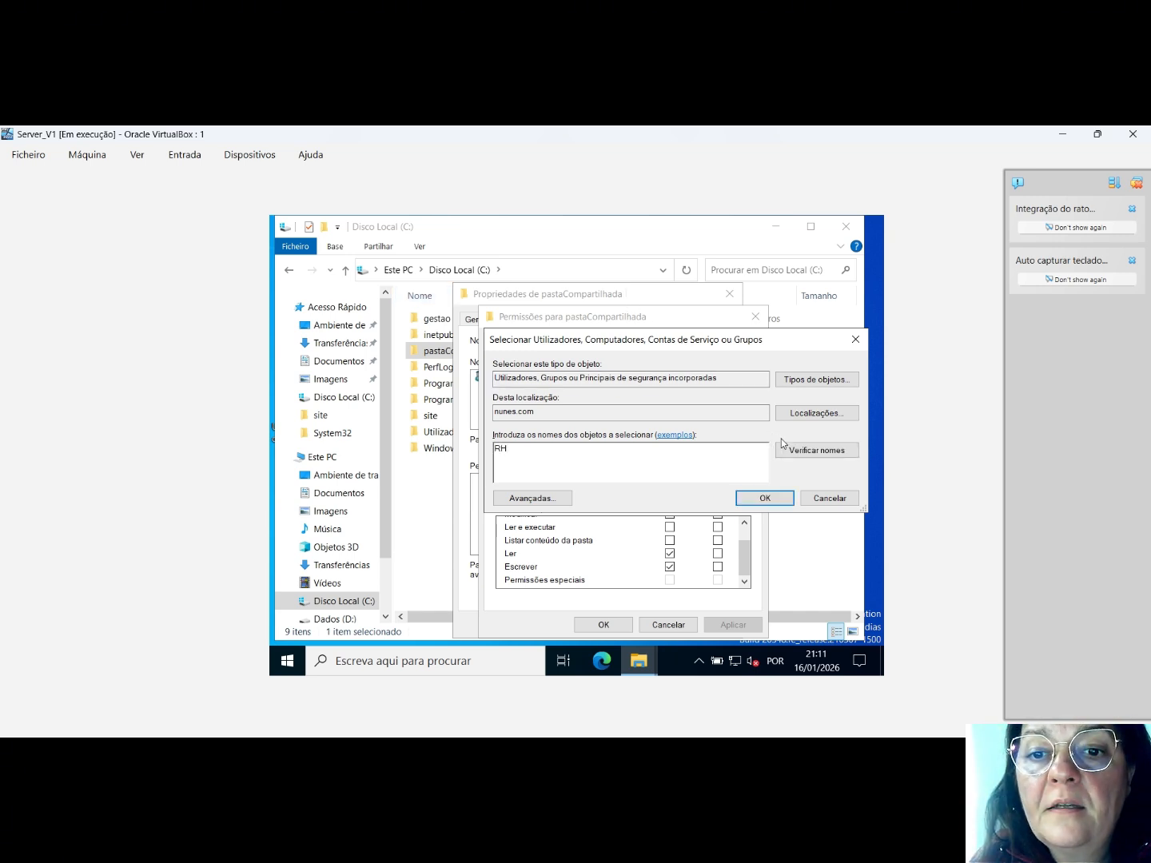
click(795, 458)
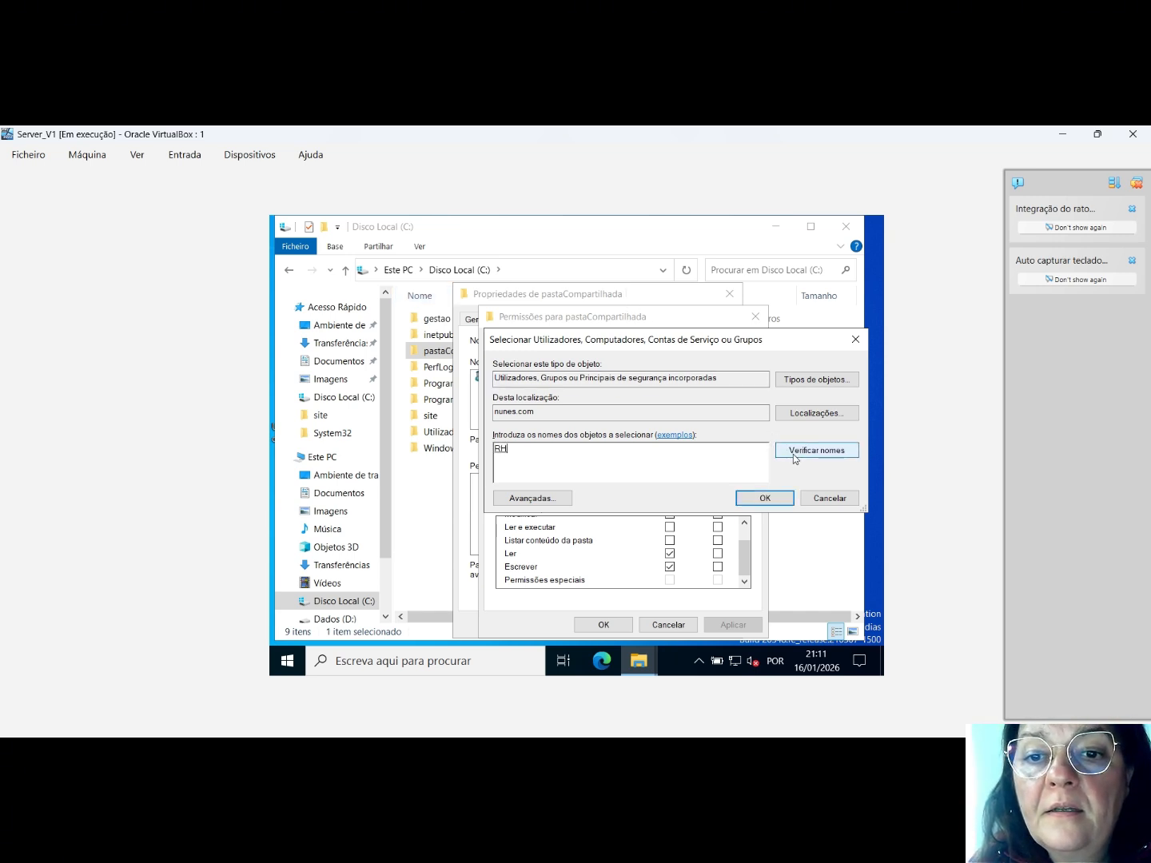
click(744, 501)
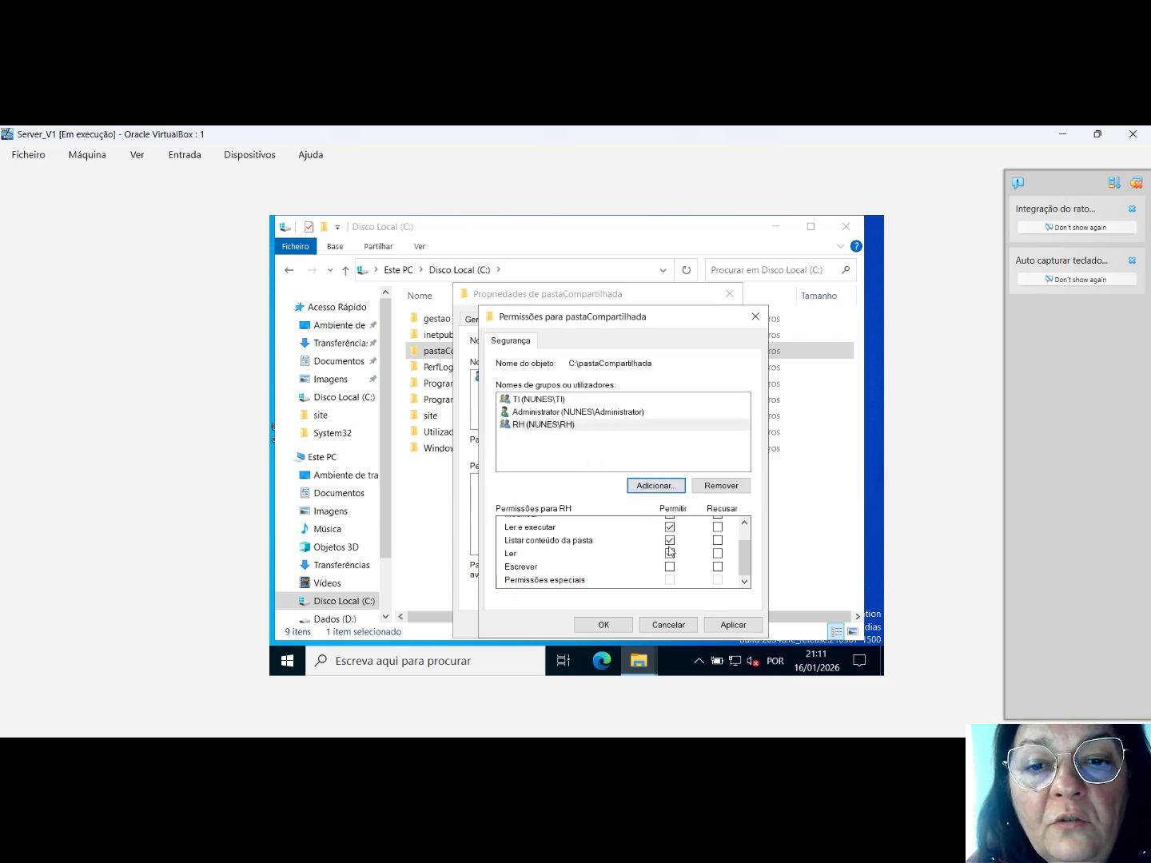
Step: For the RH group, remove Ler e executar and Listar conteúdo da pasta, allow Escrever alongside Ler, and confirm the permissions
scroll(671, 551, up, 1)
scroll(680, 562, down, 1)
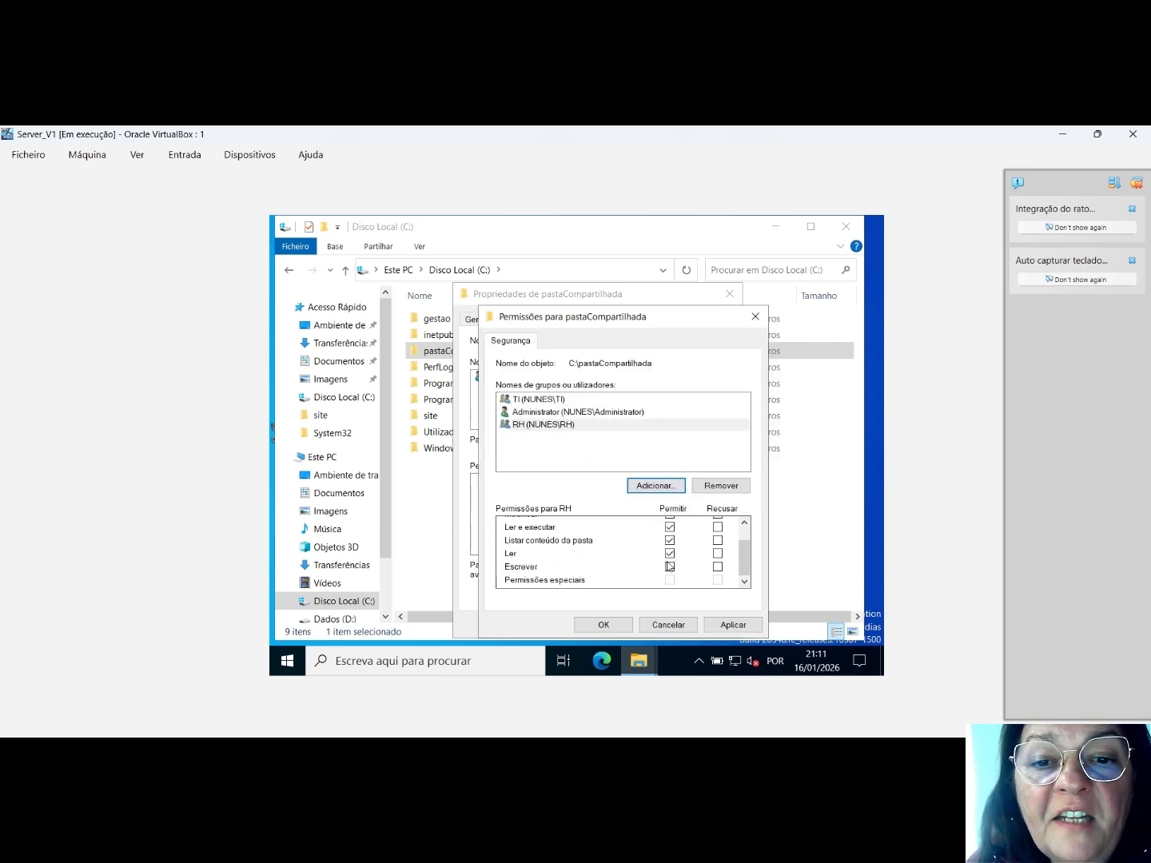
click(670, 567)
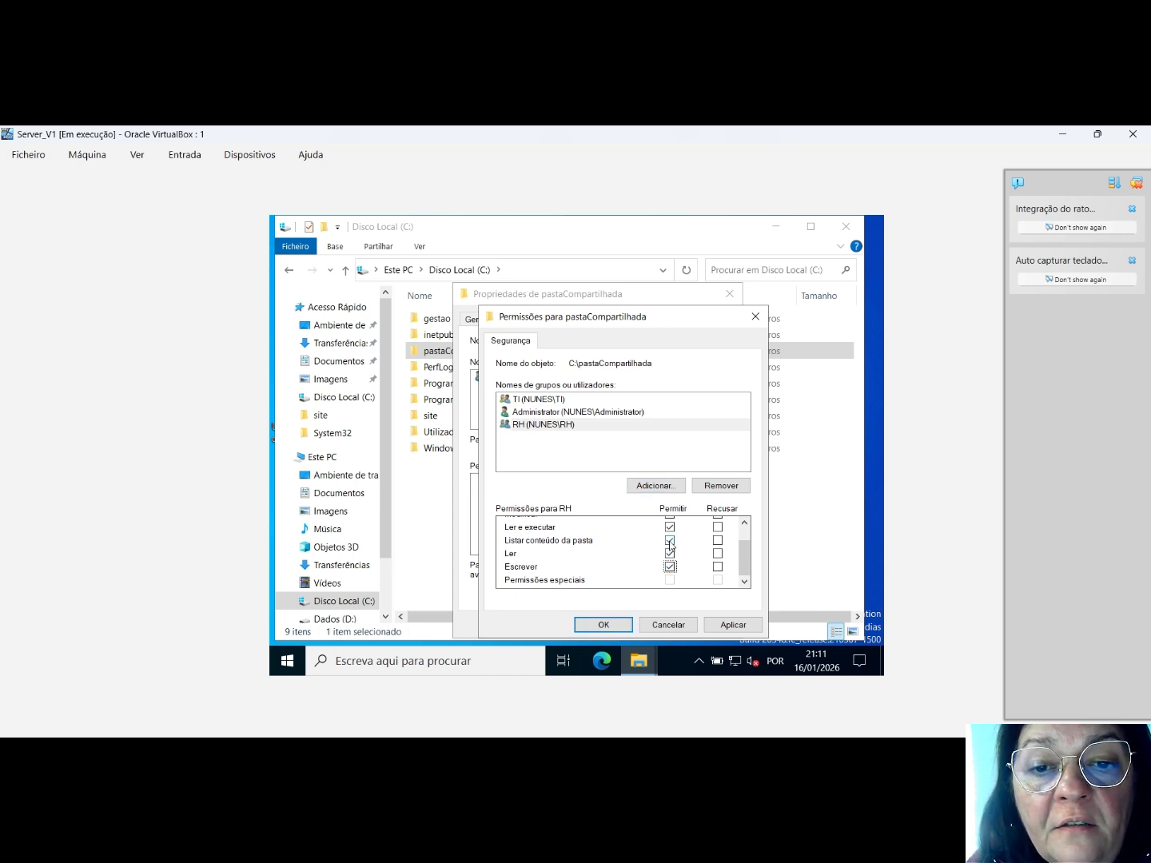
click(670, 541)
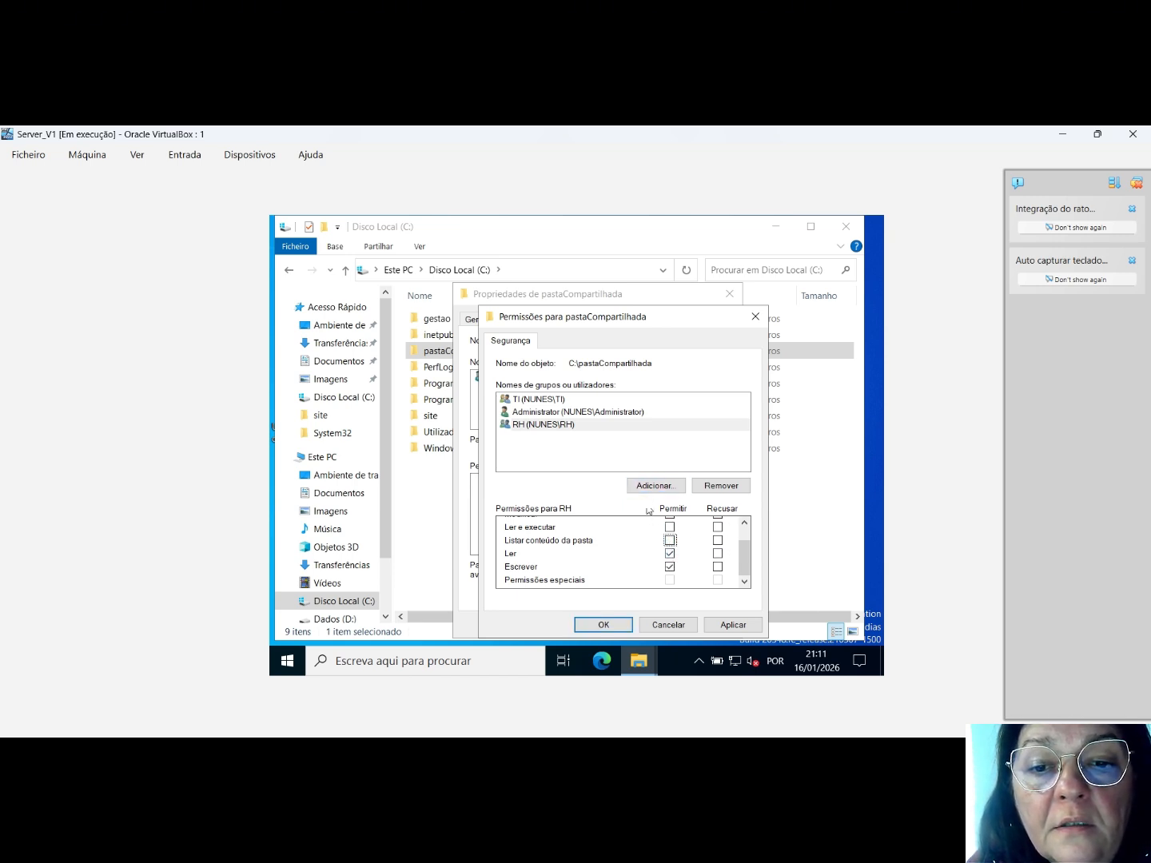
click(627, 624)
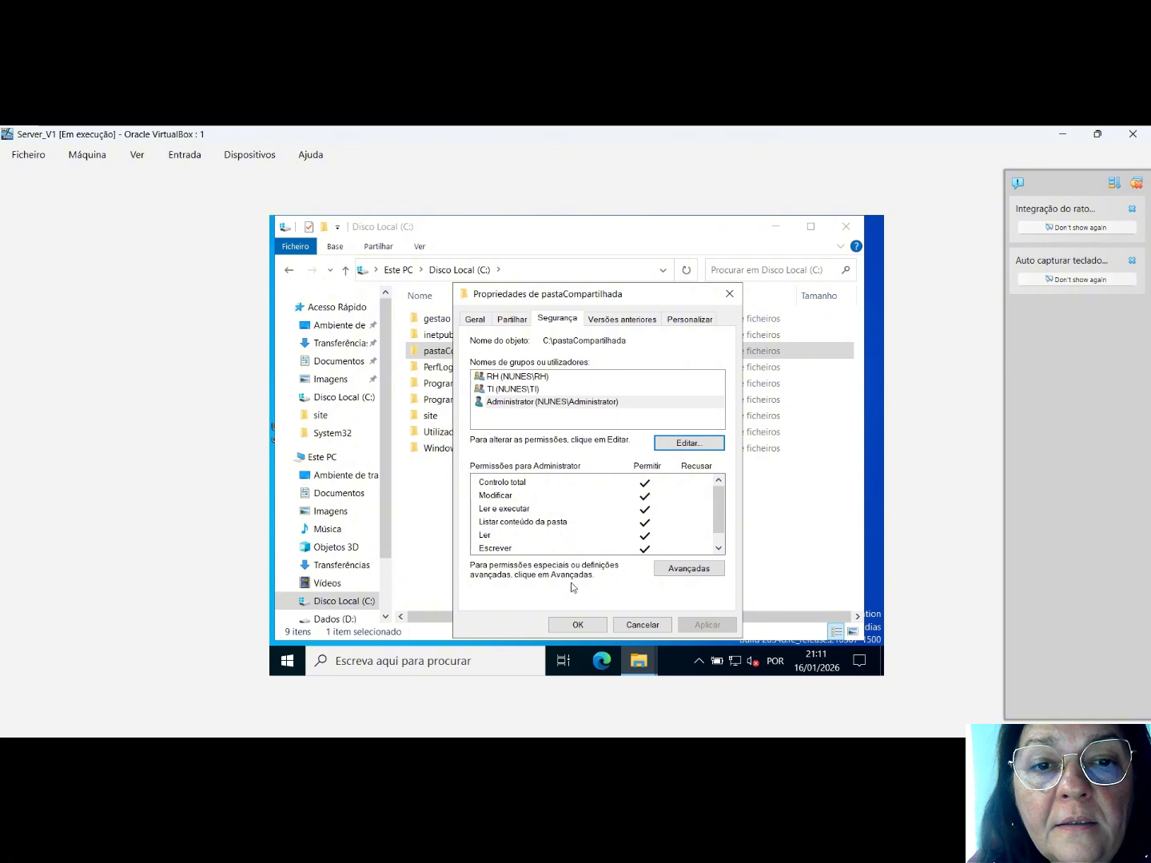
Step: Review the RH and TI entries, reopen the folder's permissions for editing, allow RH Modificar and Ler e executar, and apply them
click(505, 377)
click(505, 390)
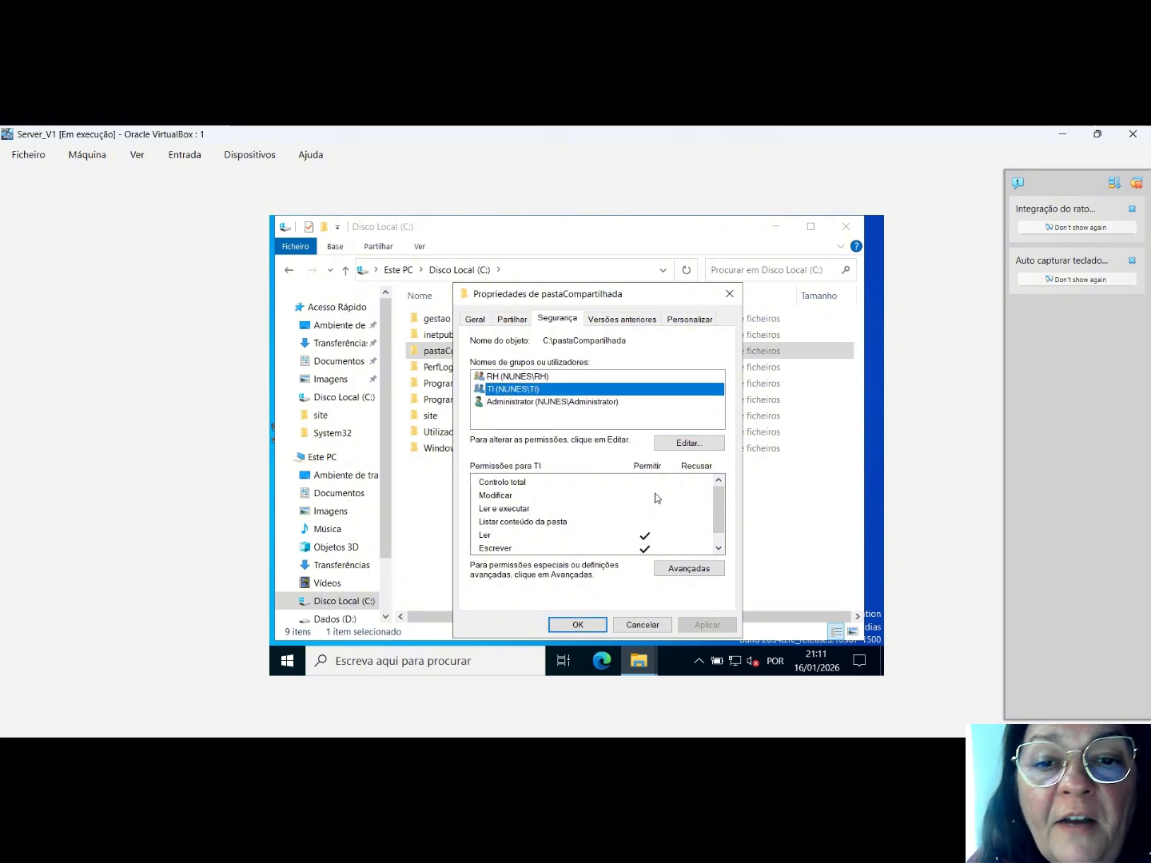
click(678, 444)
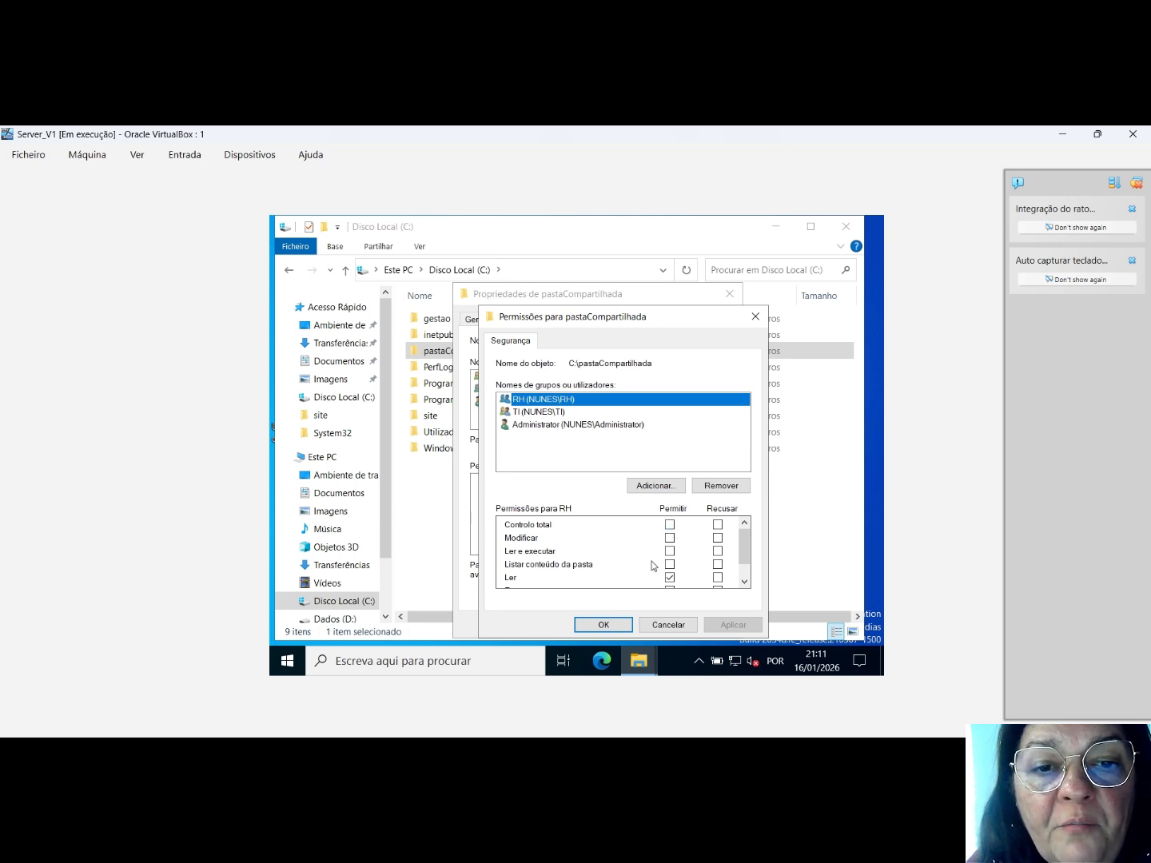
click(670, 551)
click(670, 537)
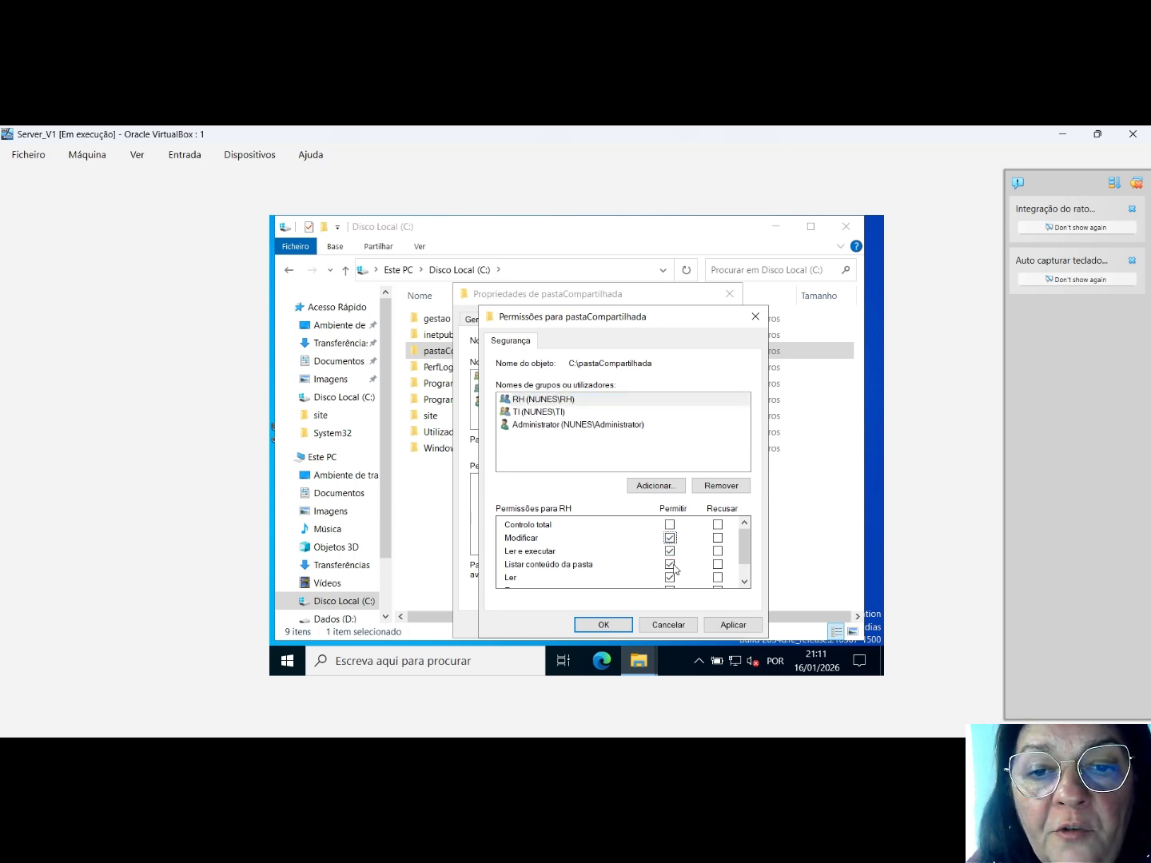
scroll(678, 578, down, 1)
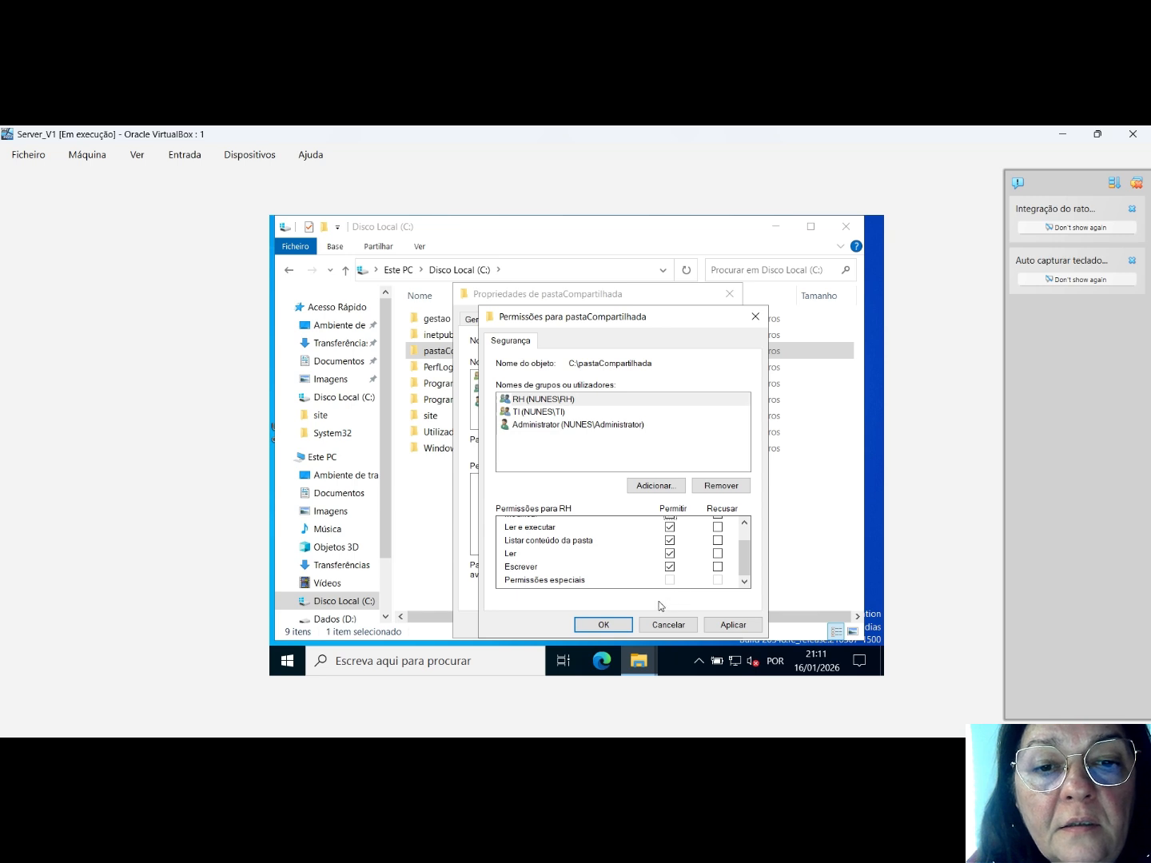
click(740, 625)
click(599, 625)
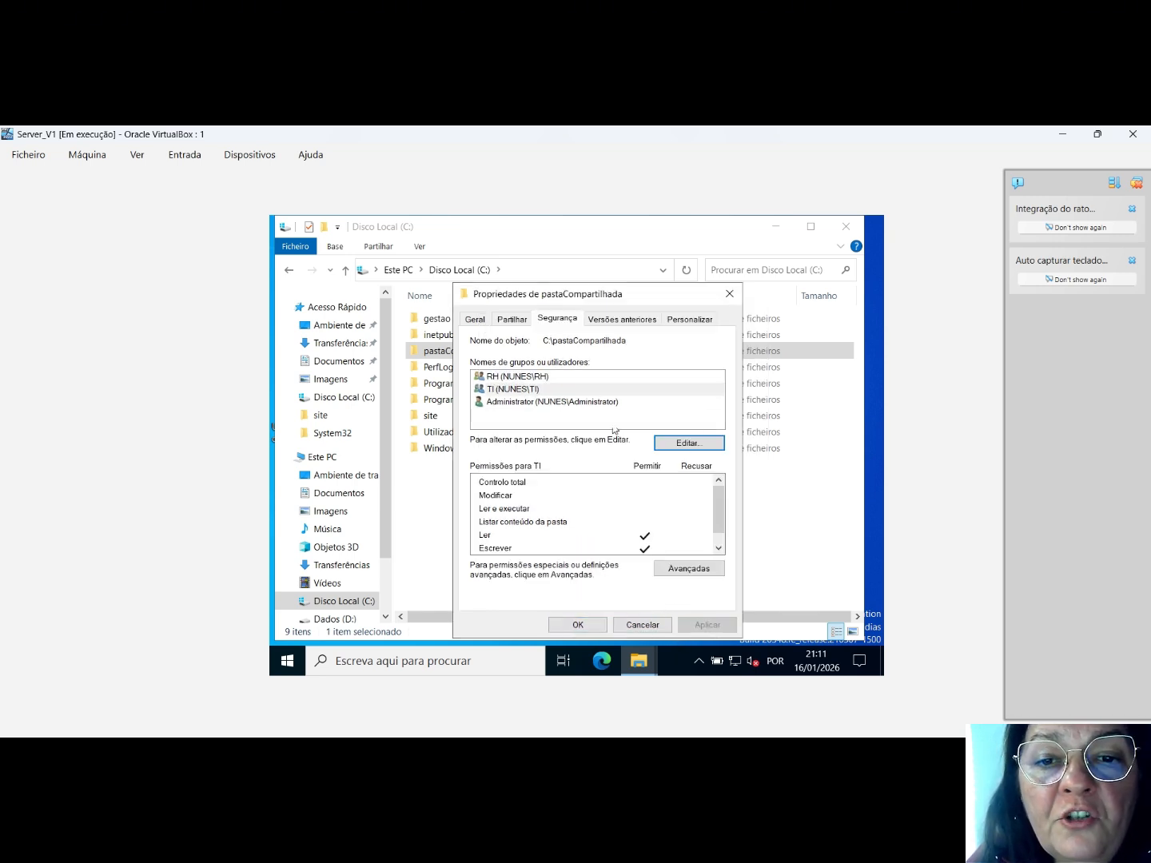
Step: Add the estagiario user from nunes.com to the permissions of pastaCompartilhada, verifying the name
click(672, 444)
click(656, 486)
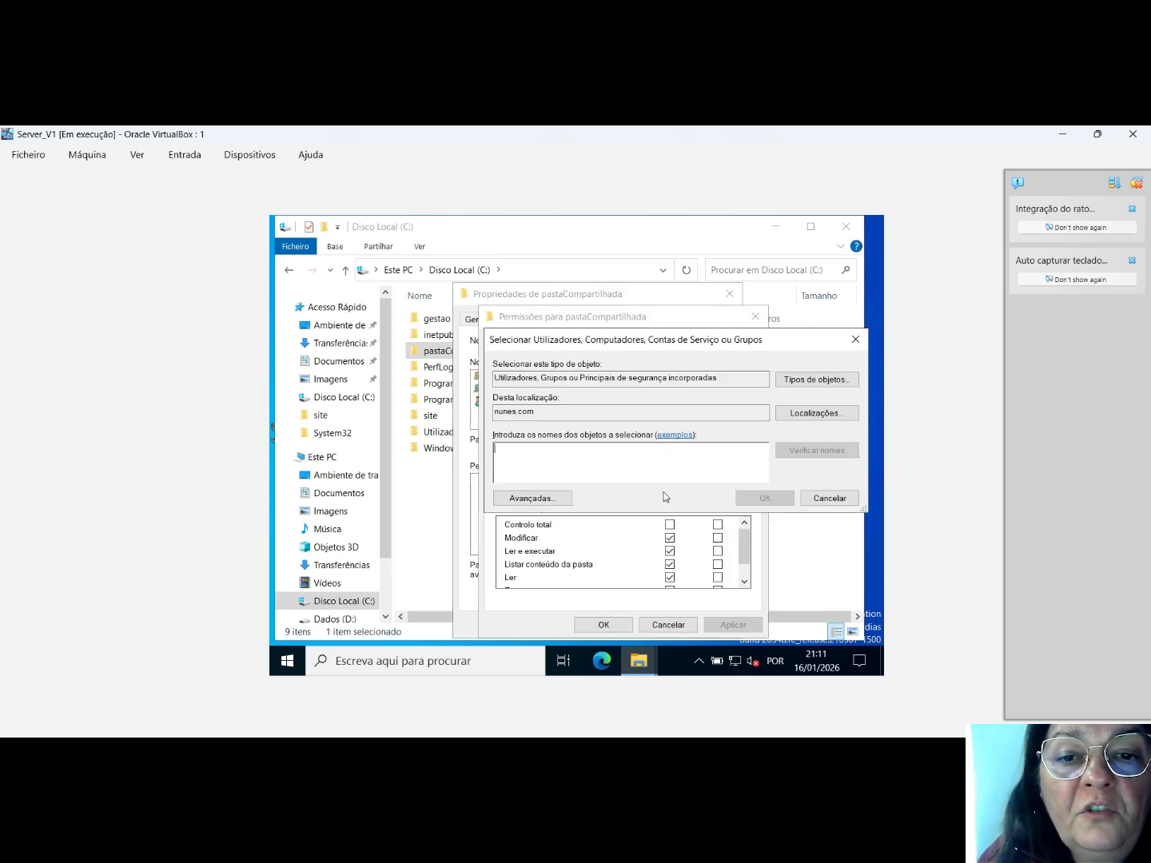
text(estagi)
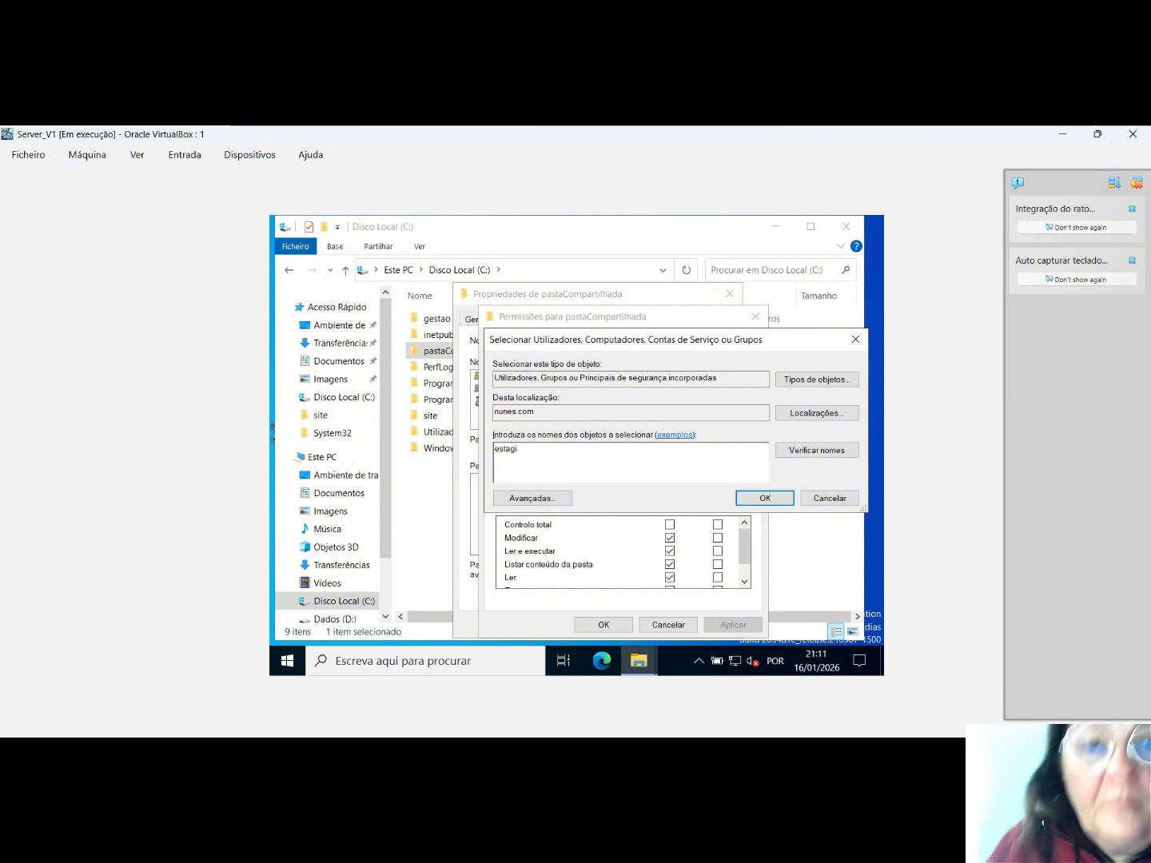
text(ar)
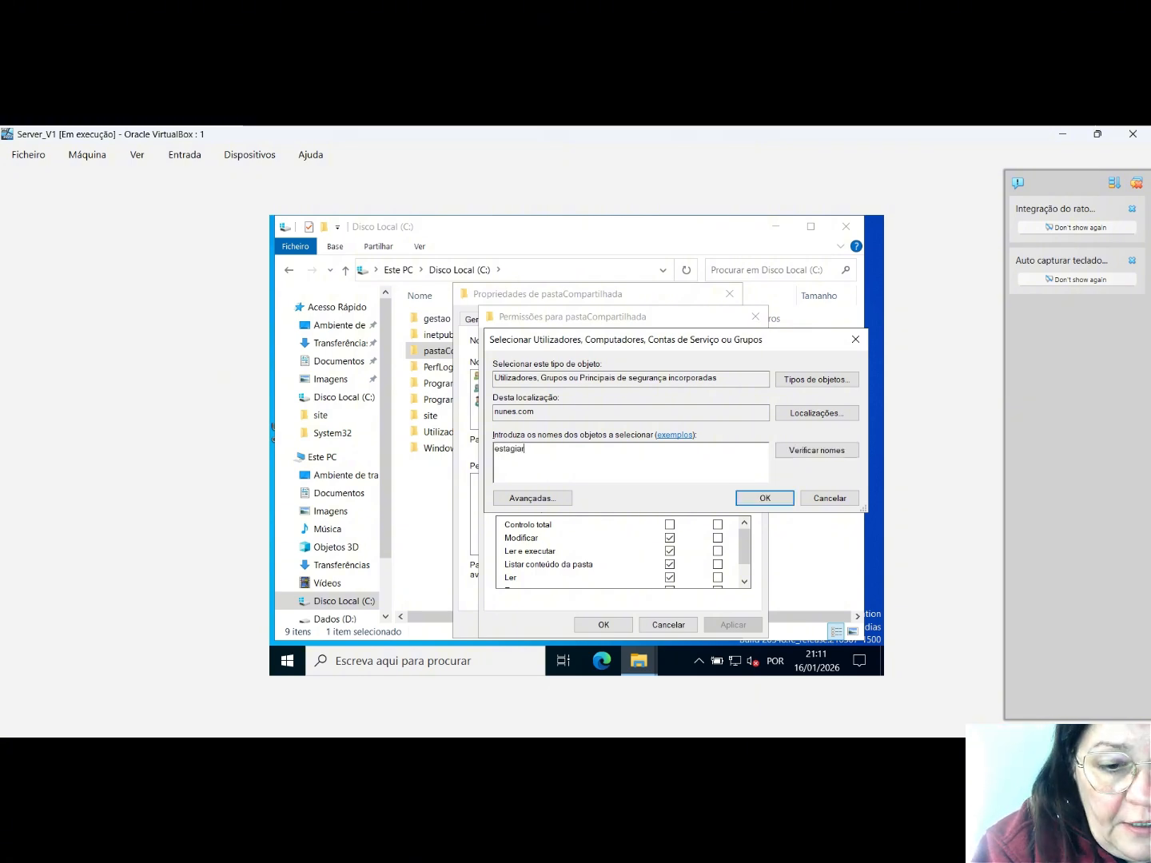
text(io)
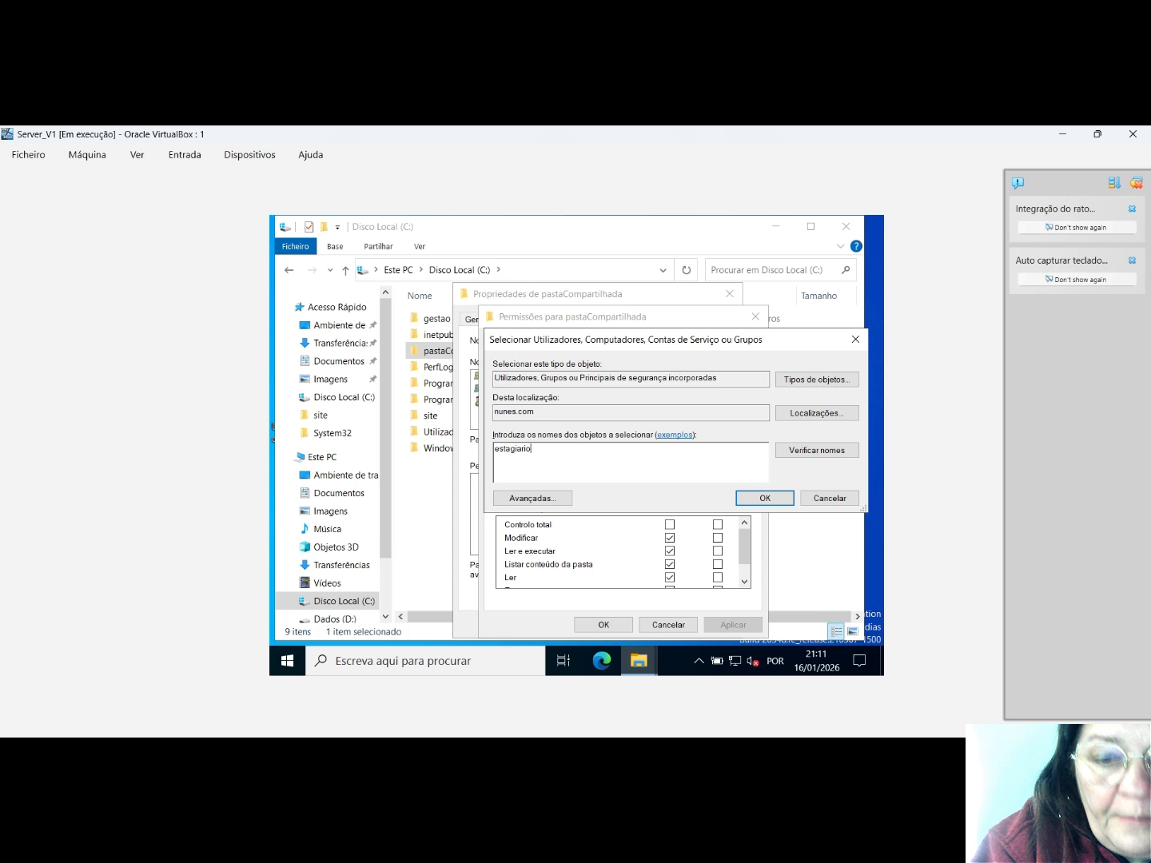
click(835, 451)
click(748, 500)
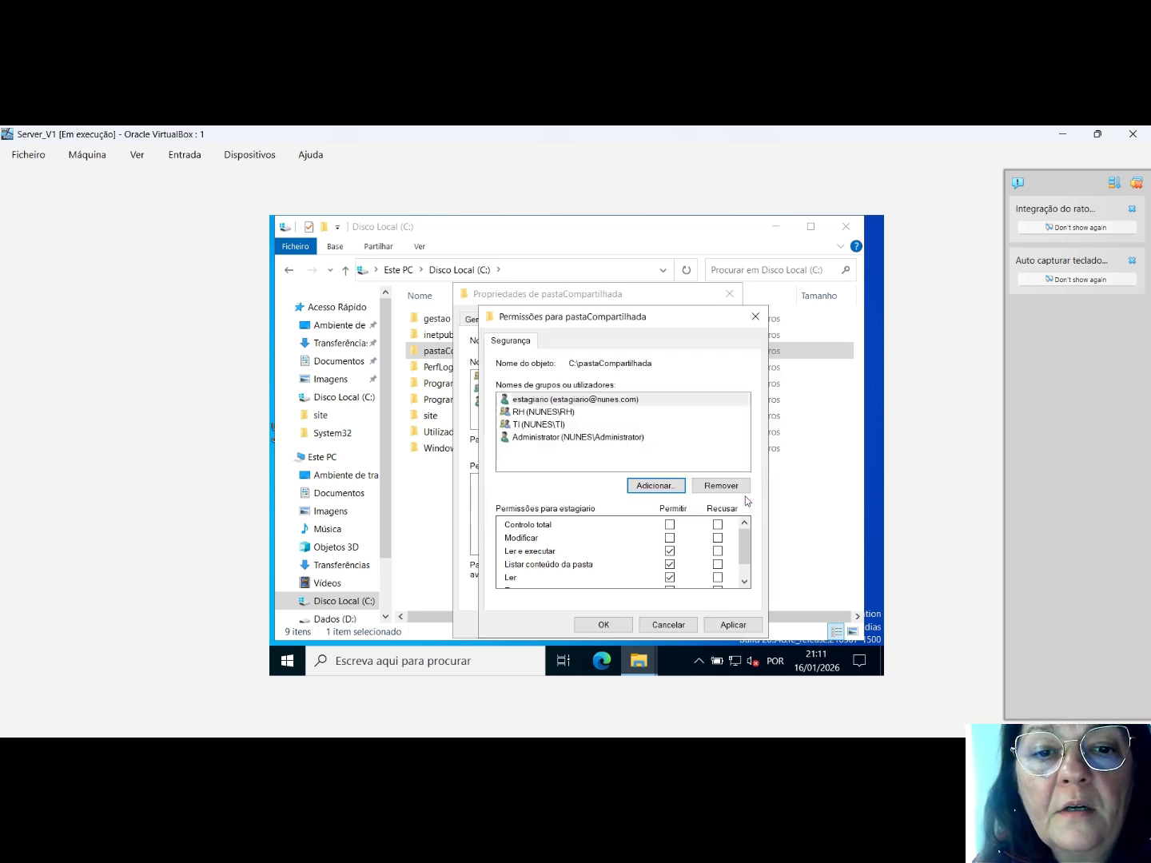
Step: Restrict the estagiario user's allowed permissions on pastaCompartilhada to Ler only, then apply and confirm them
scroll(686, 540, down, 1)
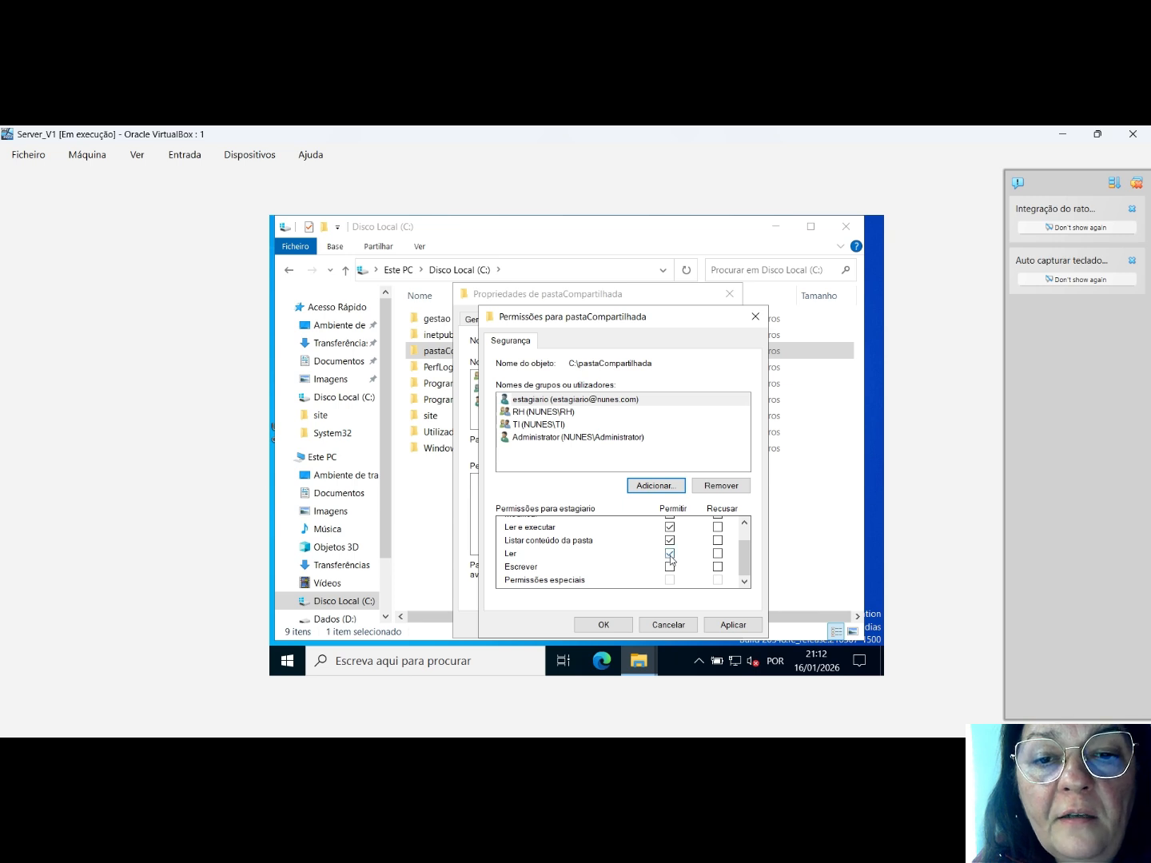
click(670, 554)
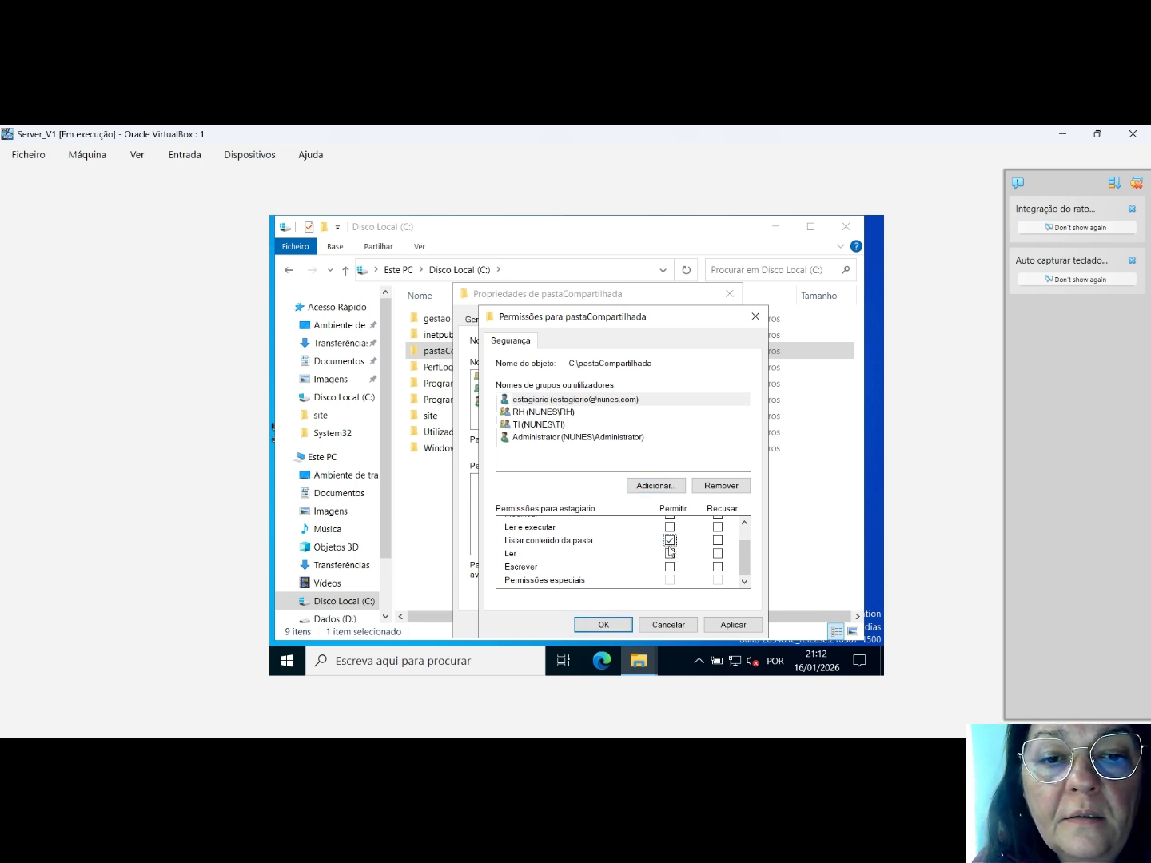
scroll(674, 537, up, 1)
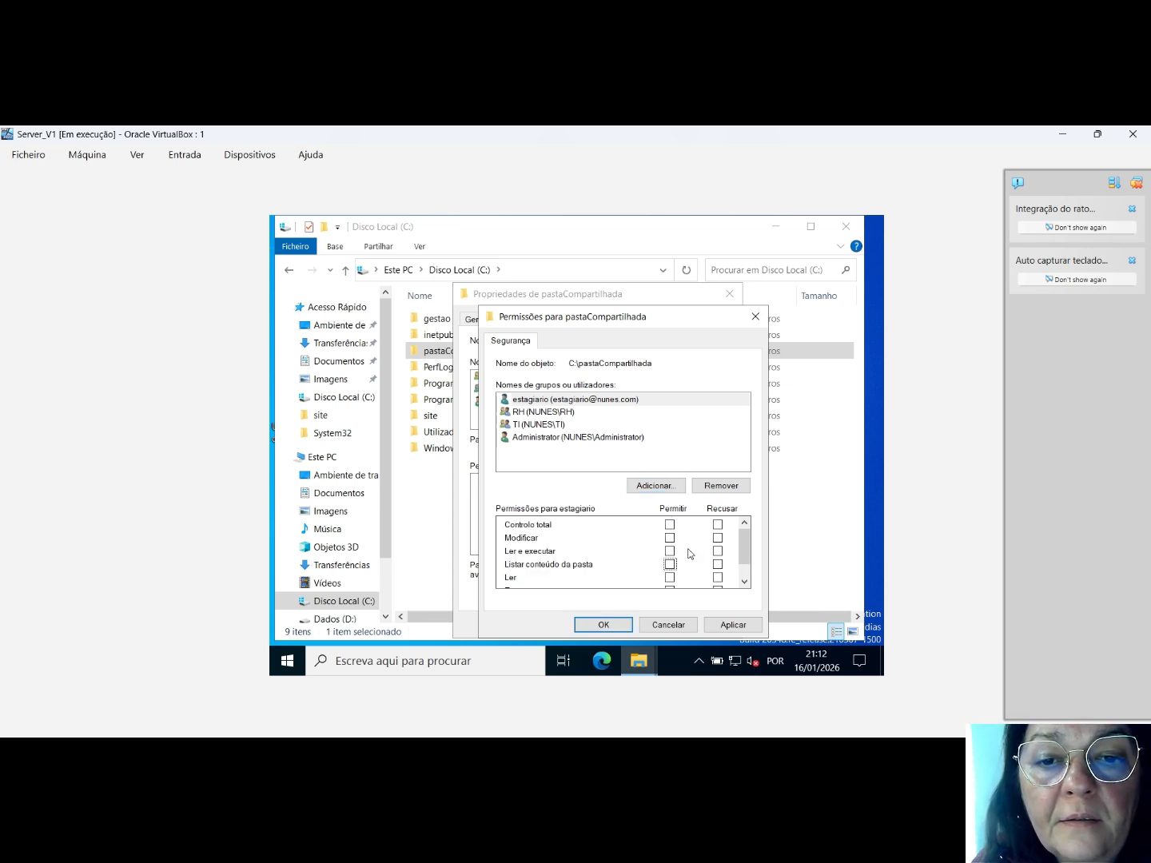
scroll(692, 552, down, 1)
click(670, 553)
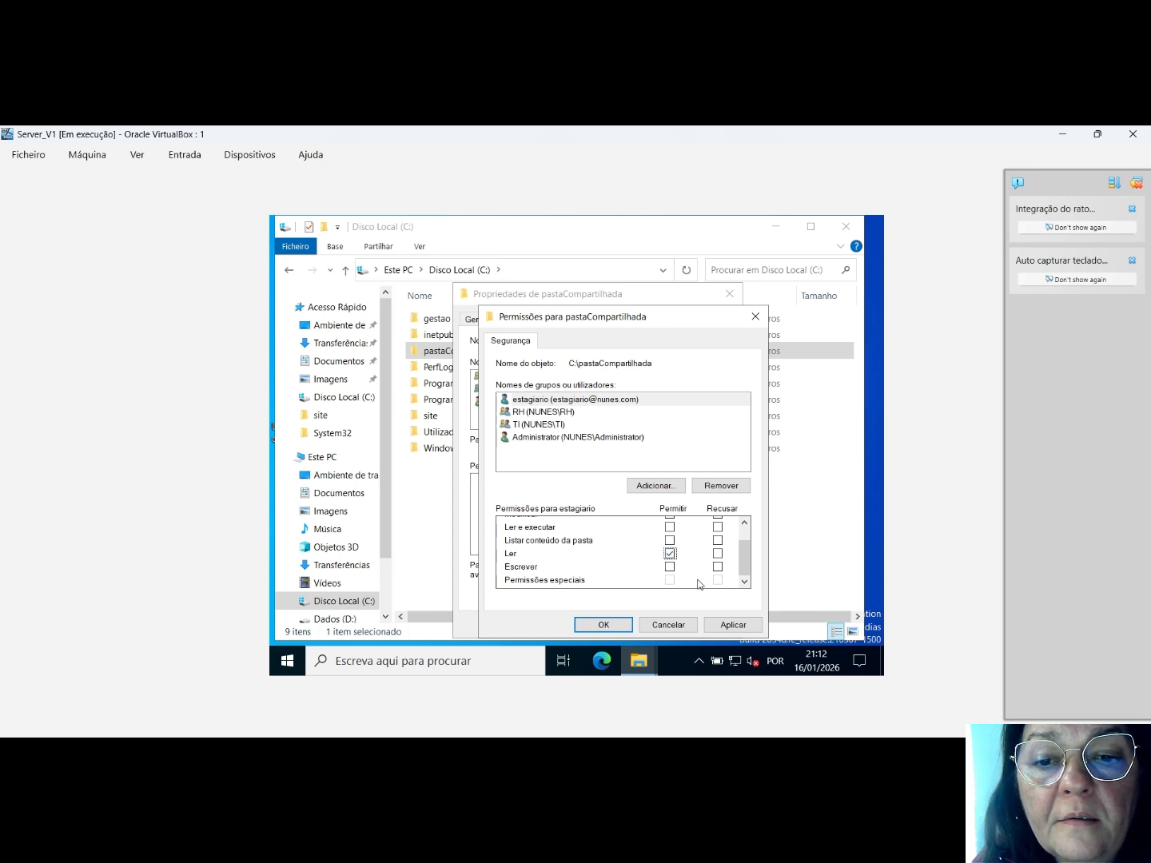
click(726, 624)
click(625, 628)
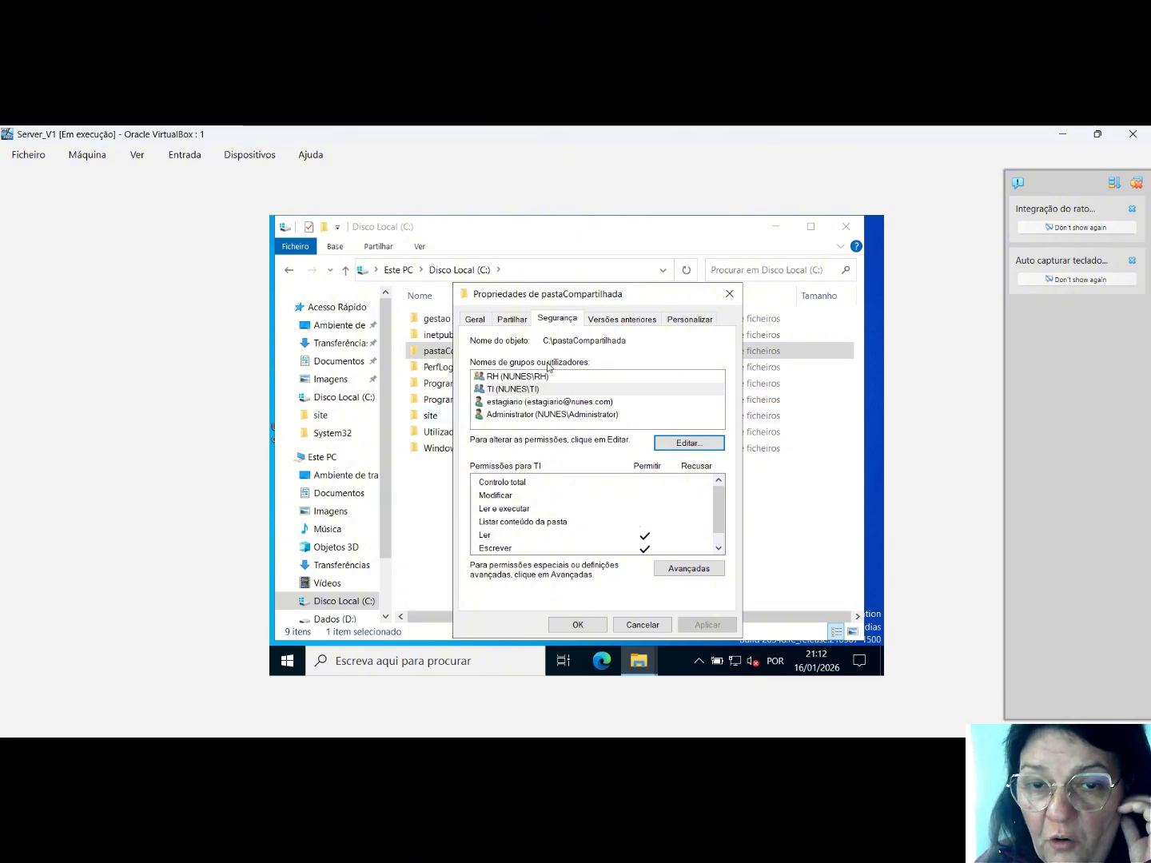
Step: Close the folder's properties, look at the contents of pastaCompartilhada, and close the window
click(583, 626)
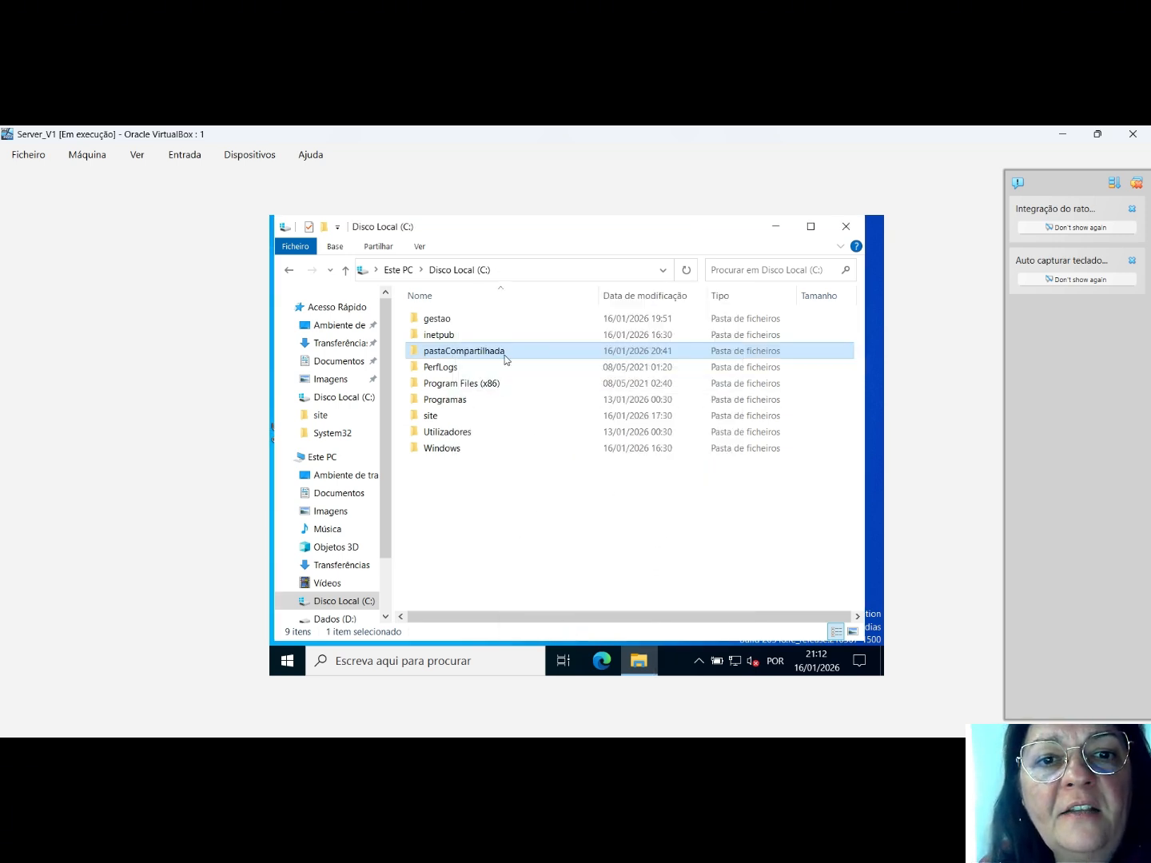
double_click(508, 356)
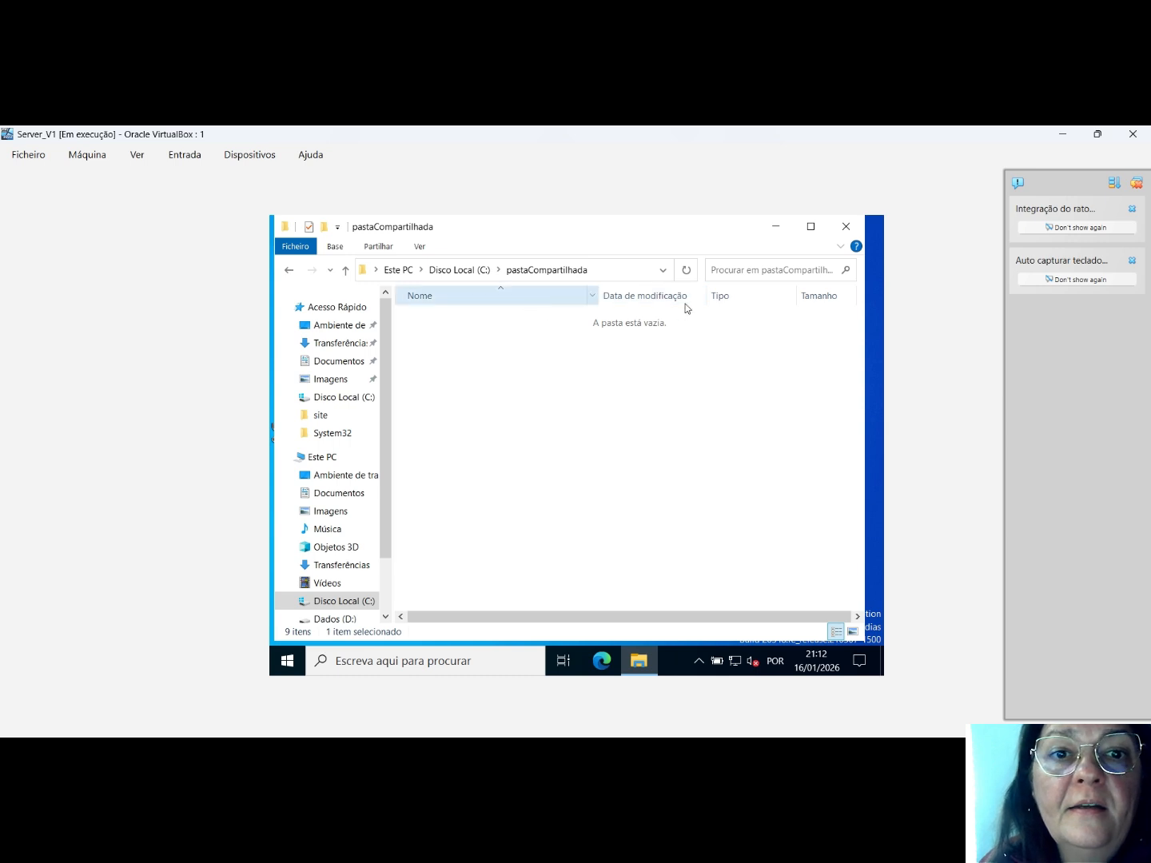
click(846, 226)
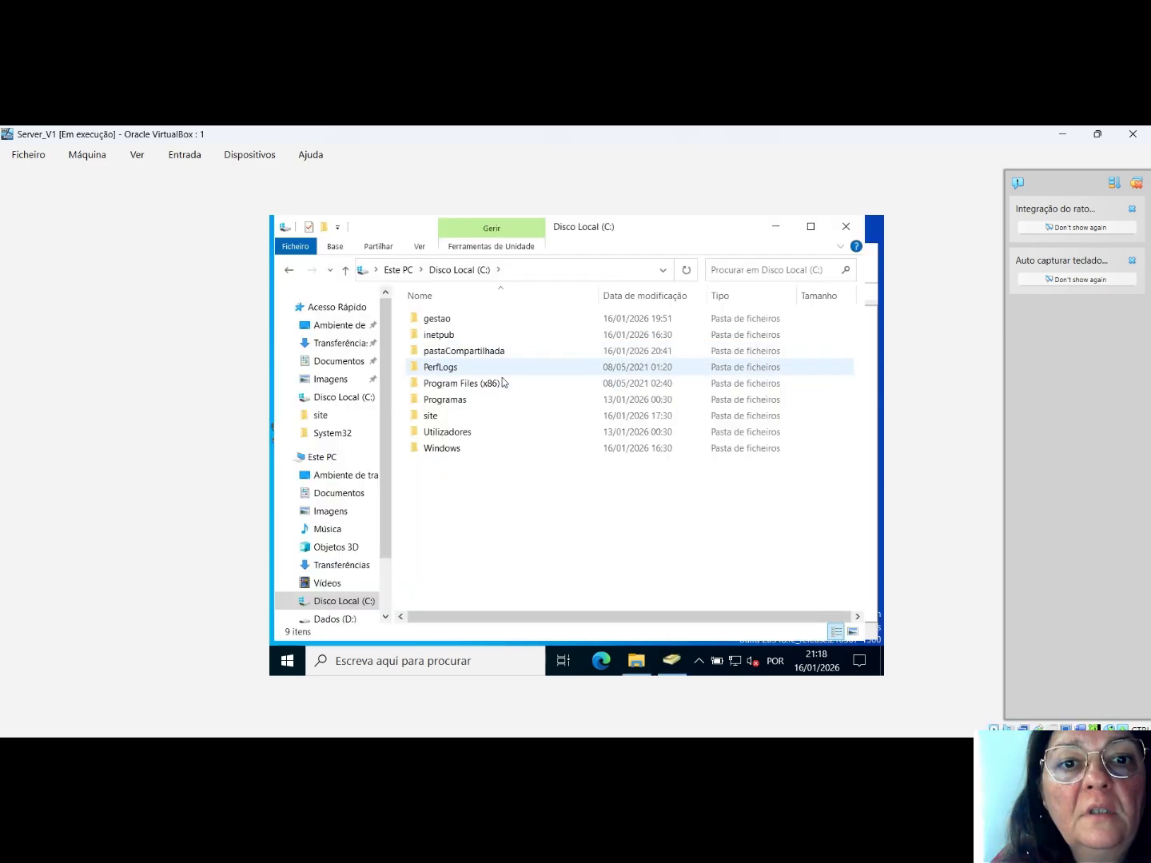
Step: Review the sharing settings of pastaCompartilhada and the security permissions of RH, TI, estagiario and Administrator in its properties
right_click(507, 355)
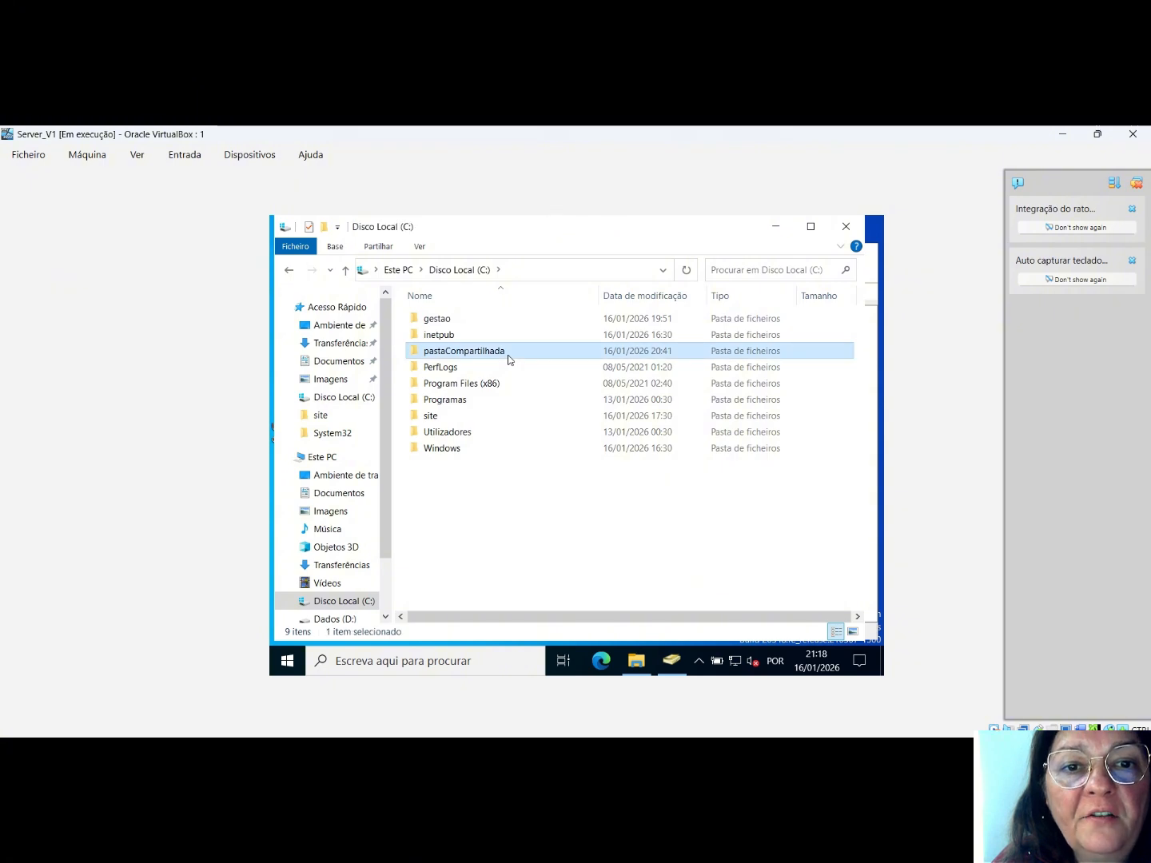
click(559, 613)
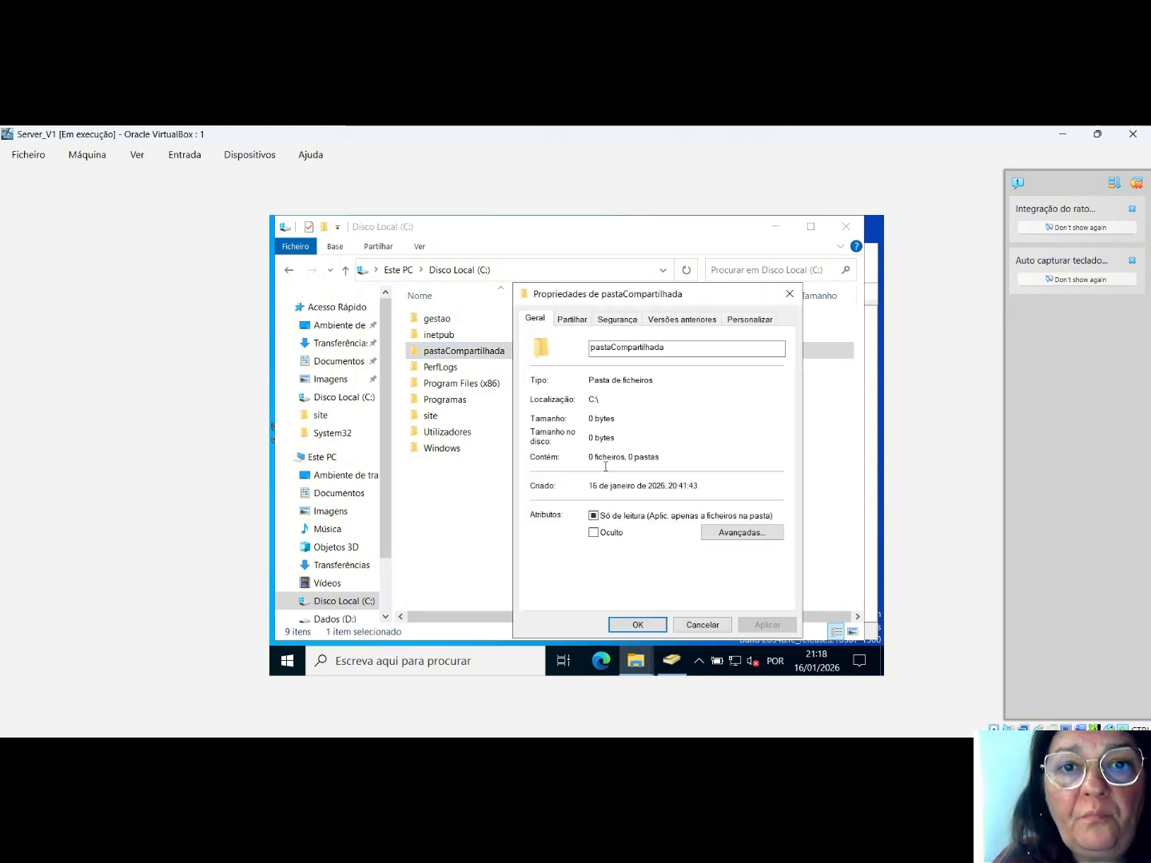
click(572, 319)
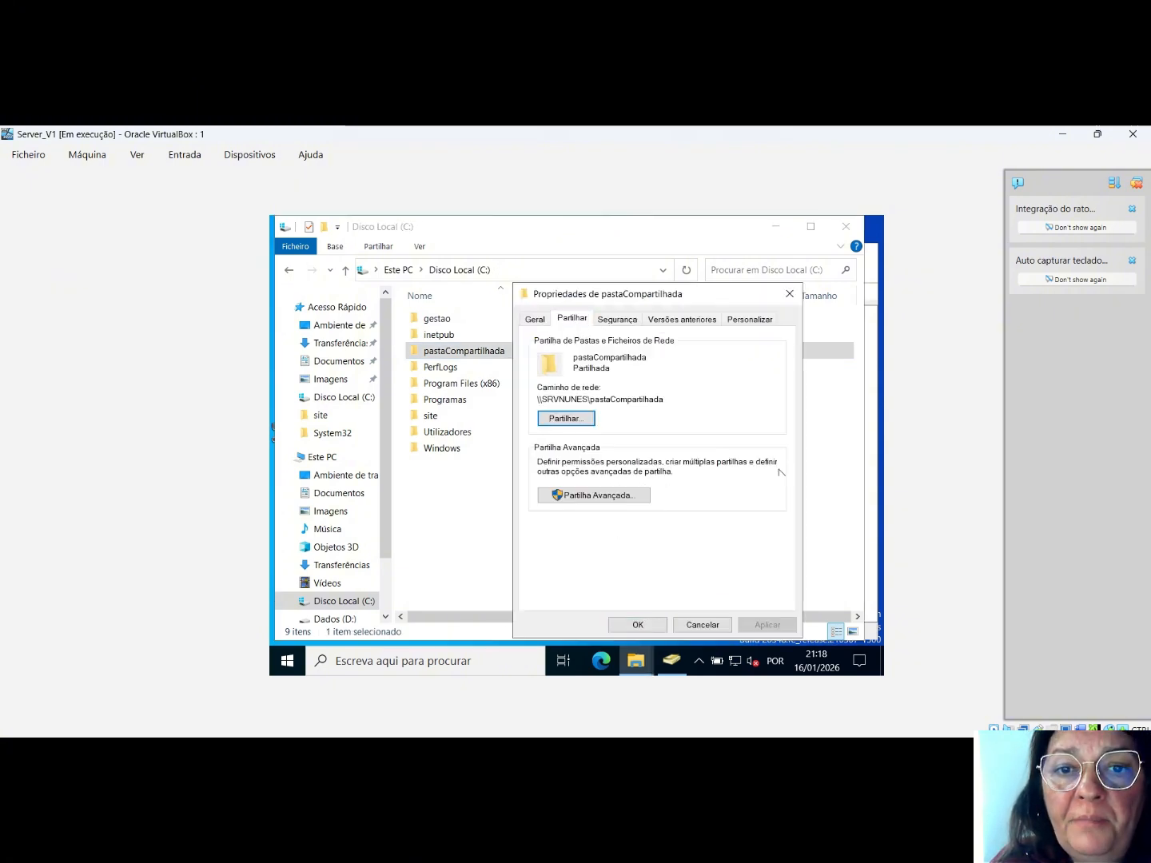
click(632, 321)
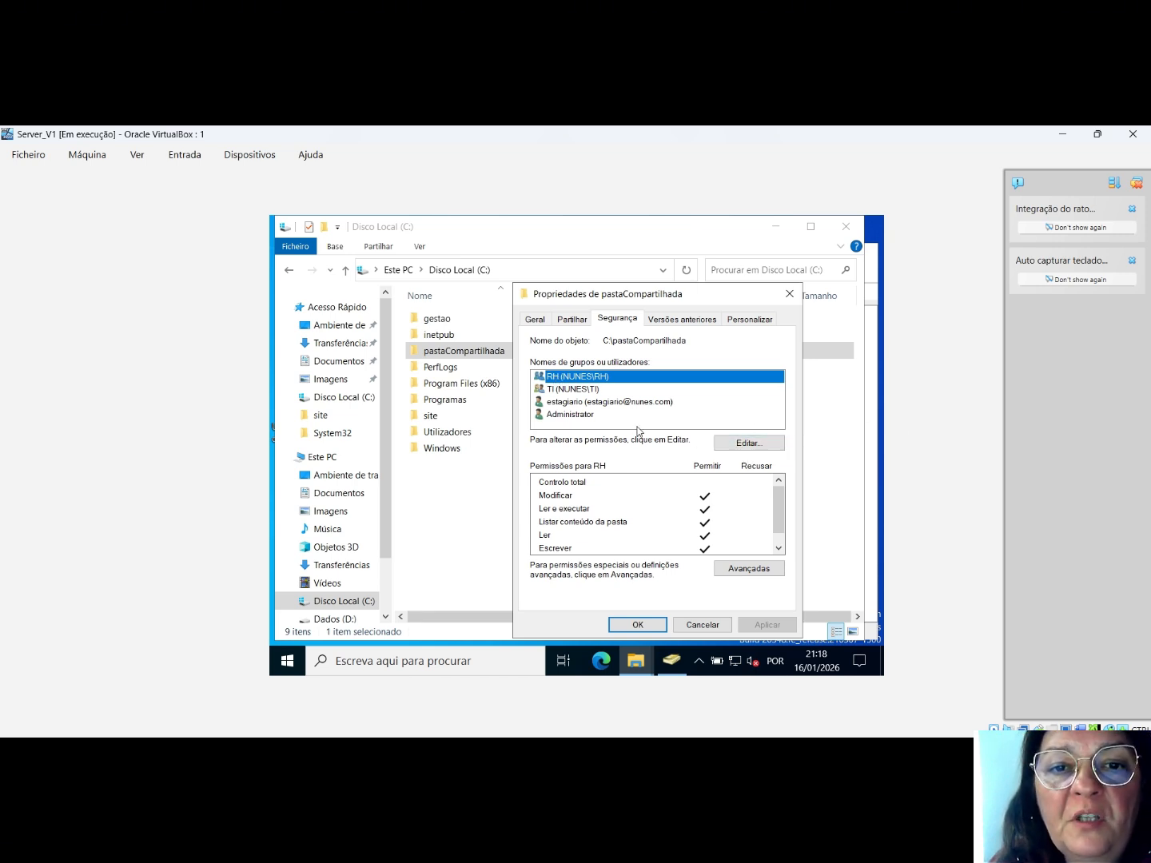
click(592, 390)
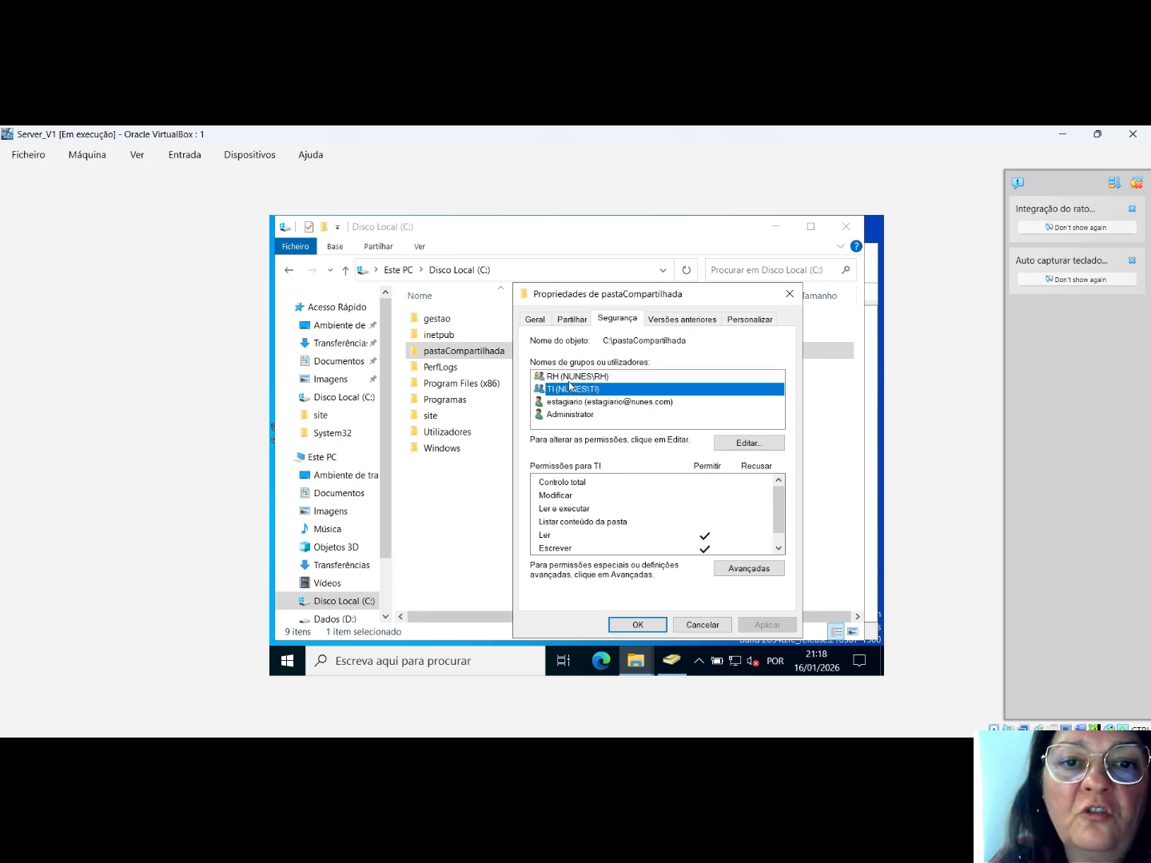
click(569, 377)
click(571, 390)
click(570, 402)
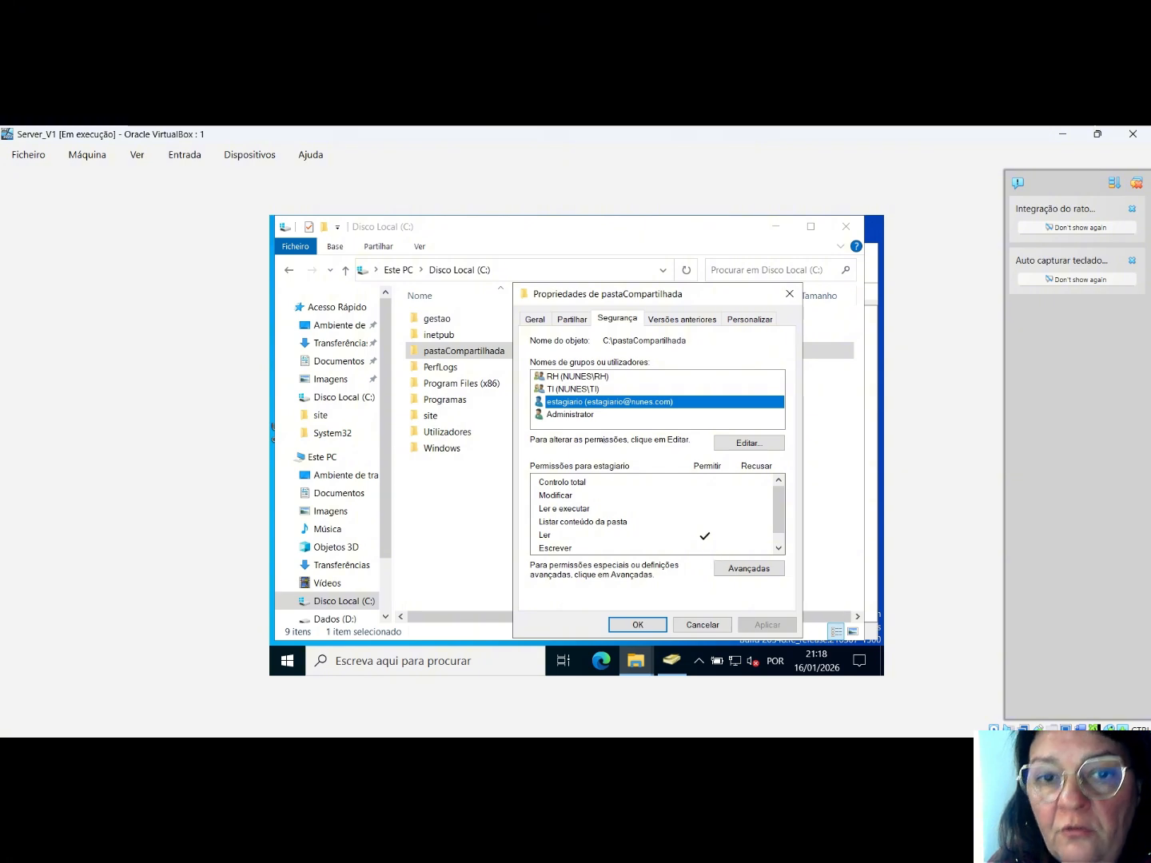
click(578, 392)
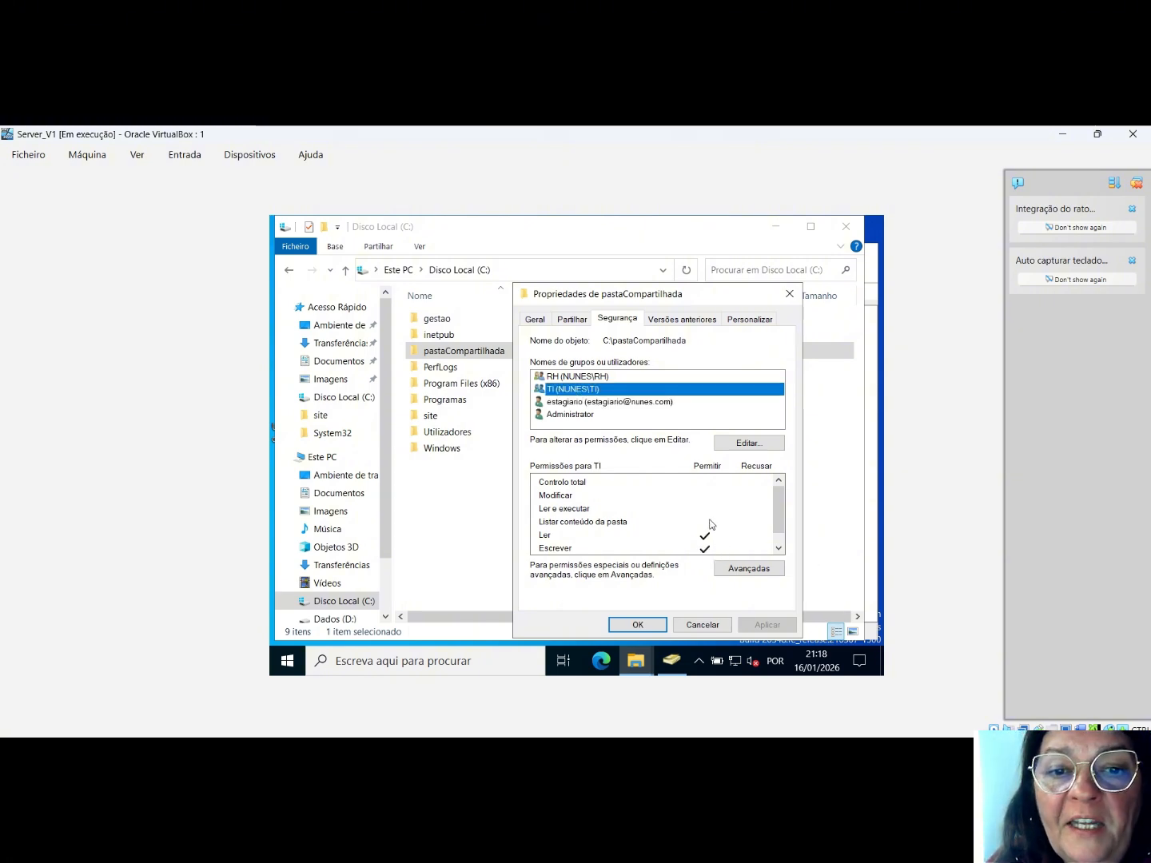
click(577, 379)
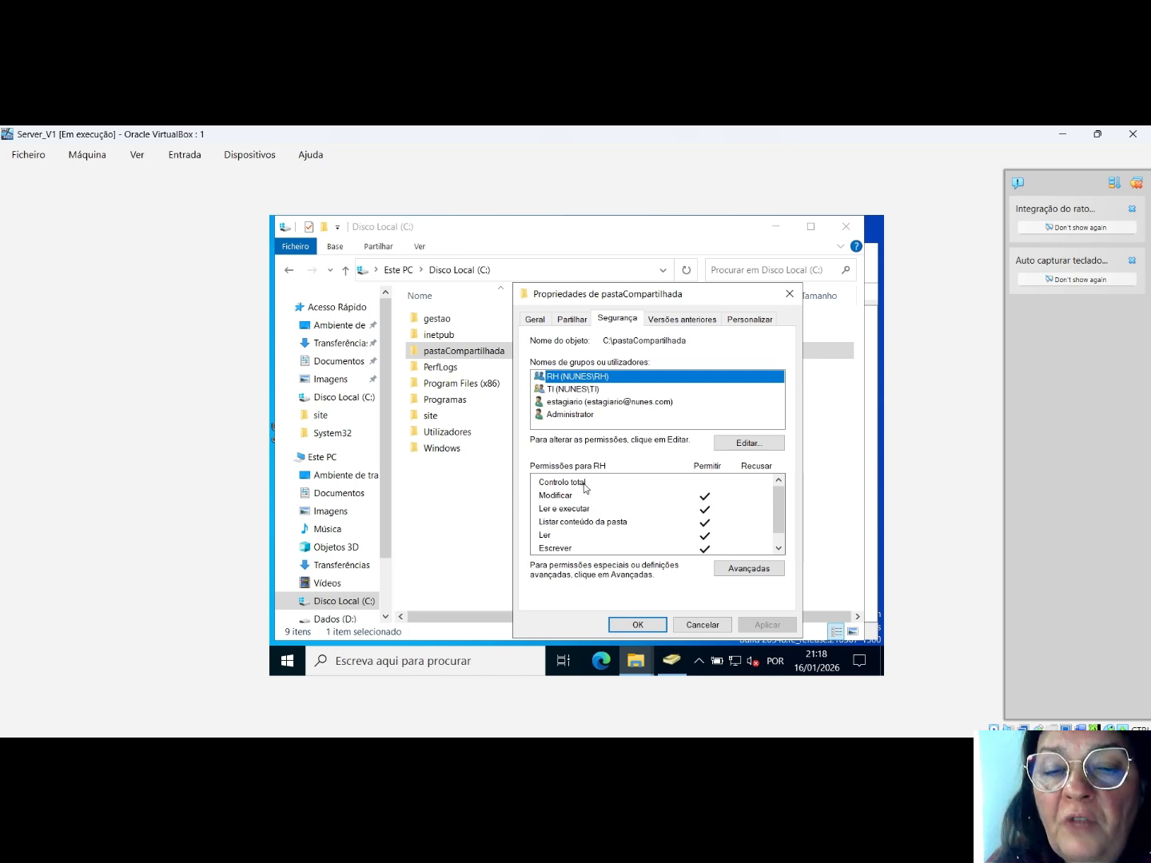
click(570, 415)
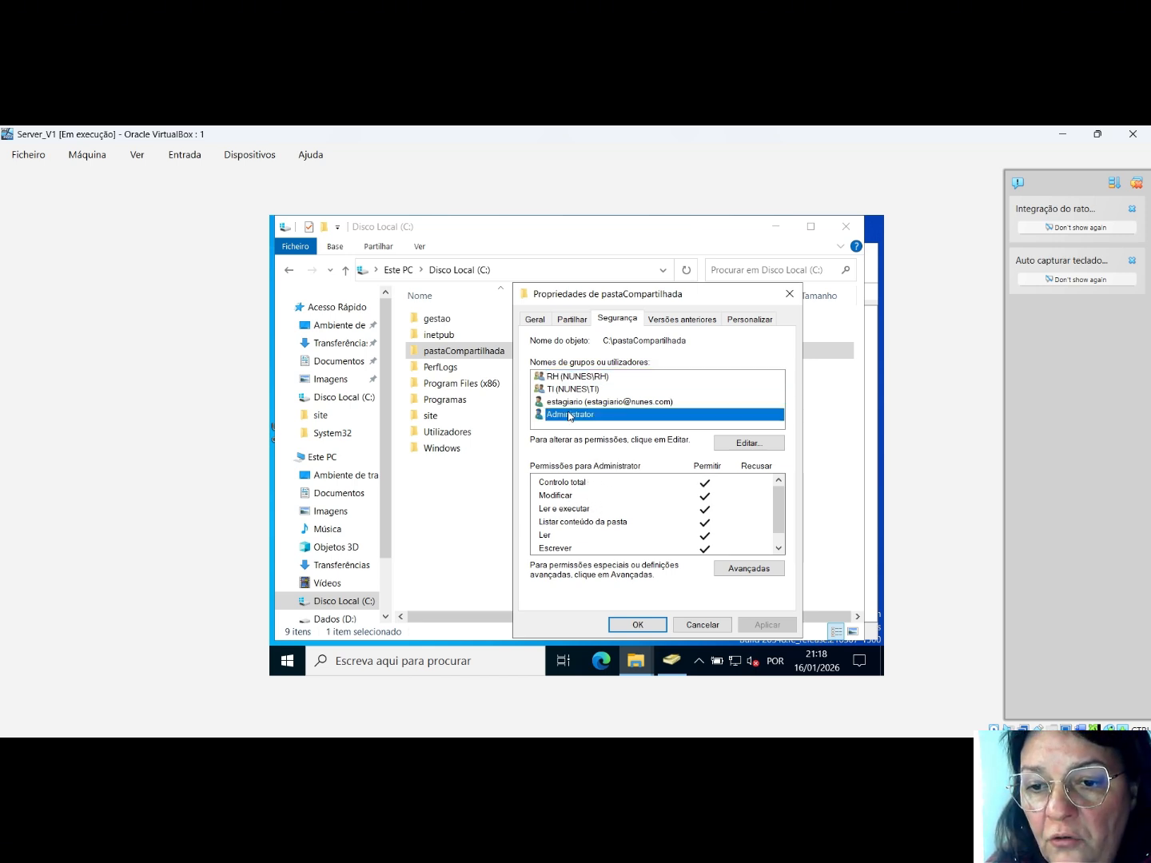
click(639, 625)
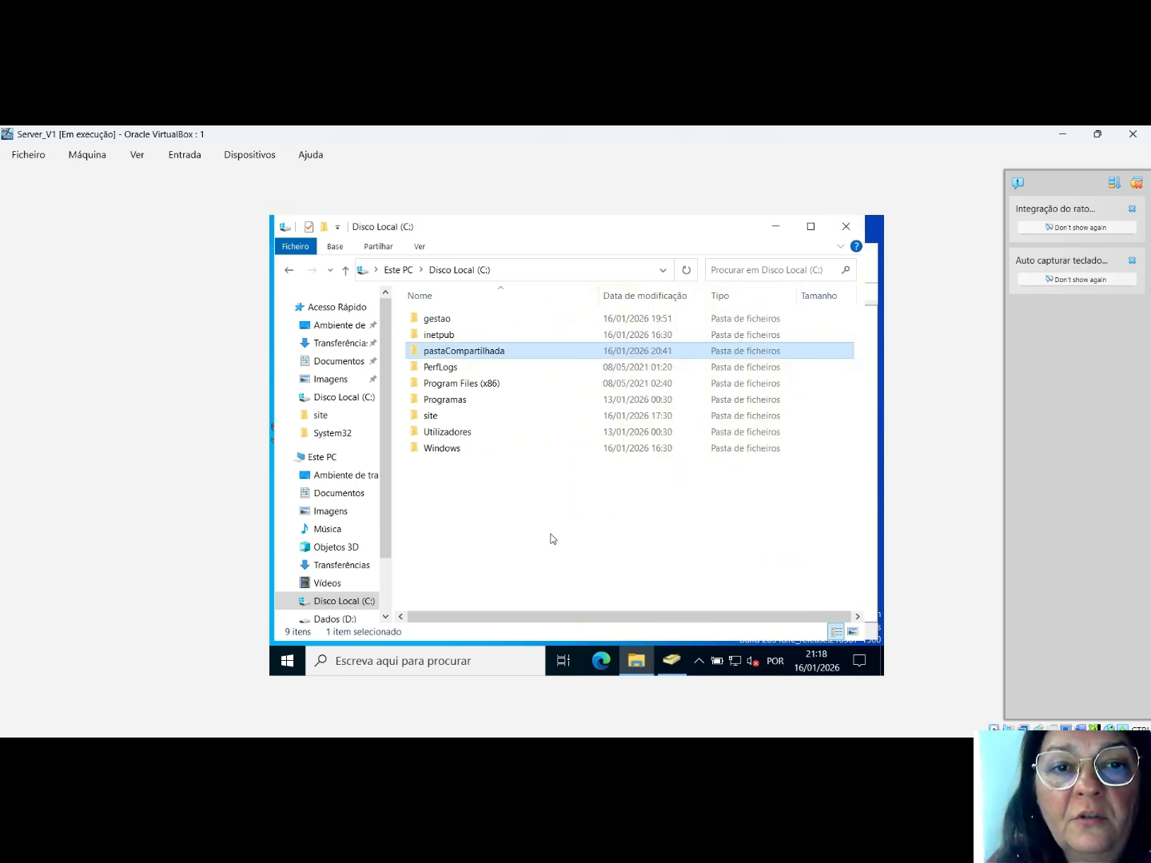
Step: Close the folder window, open the properties of the estagiario user in TI, and set its home folder's connected drive to L:
click(846, 226)
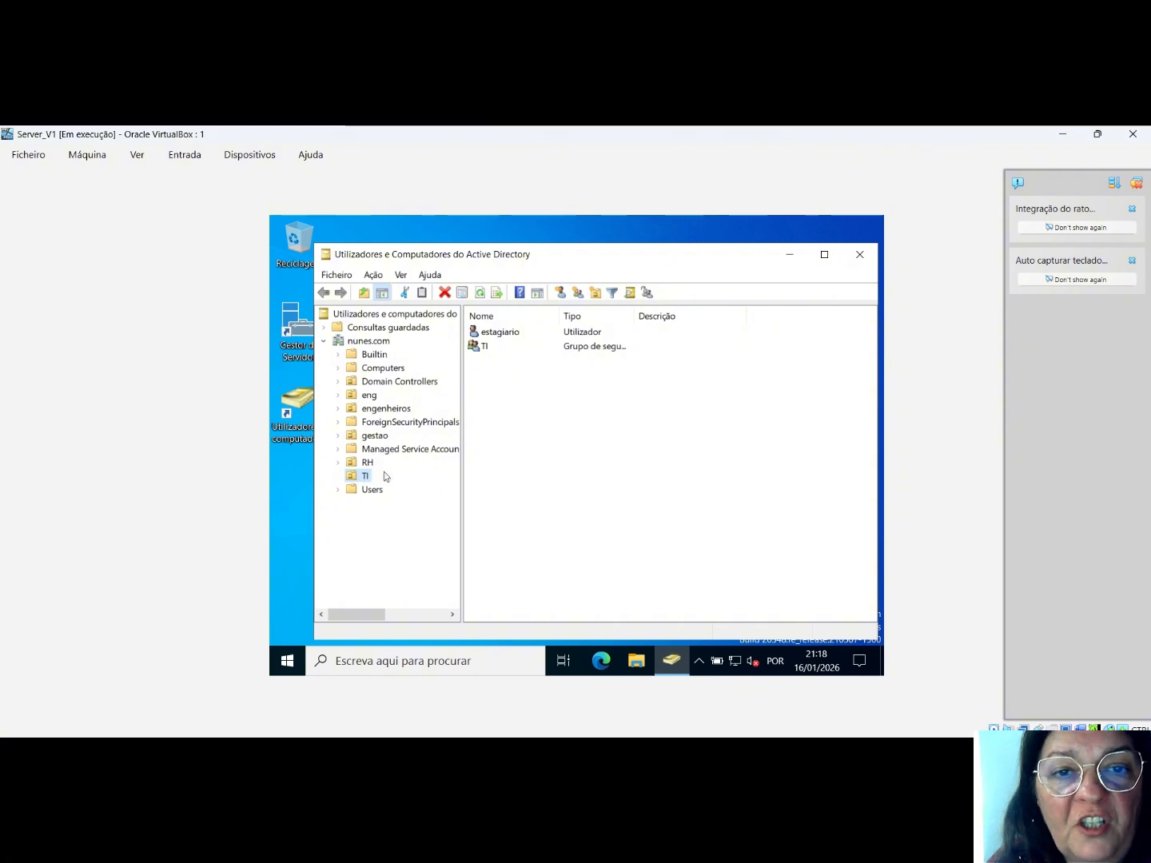
click(514, 334)
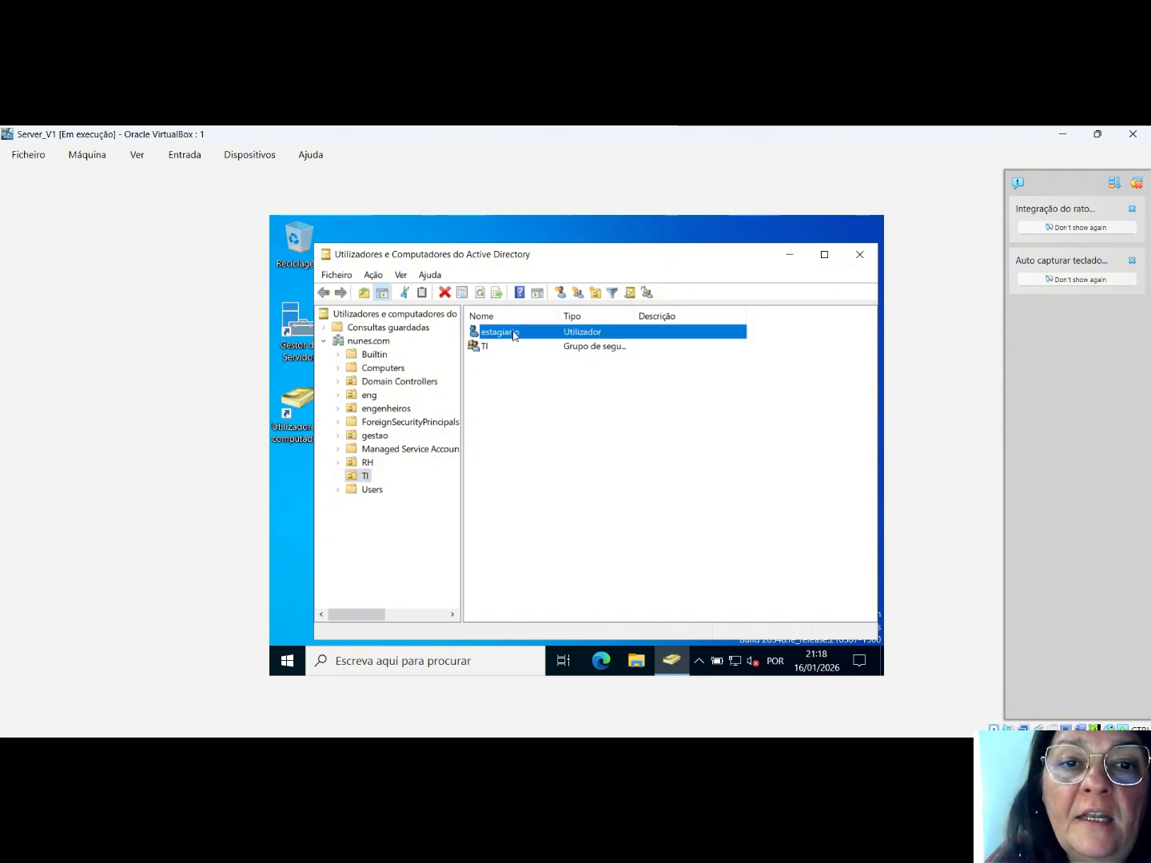
right_click(514, 335)
click(577, 541)
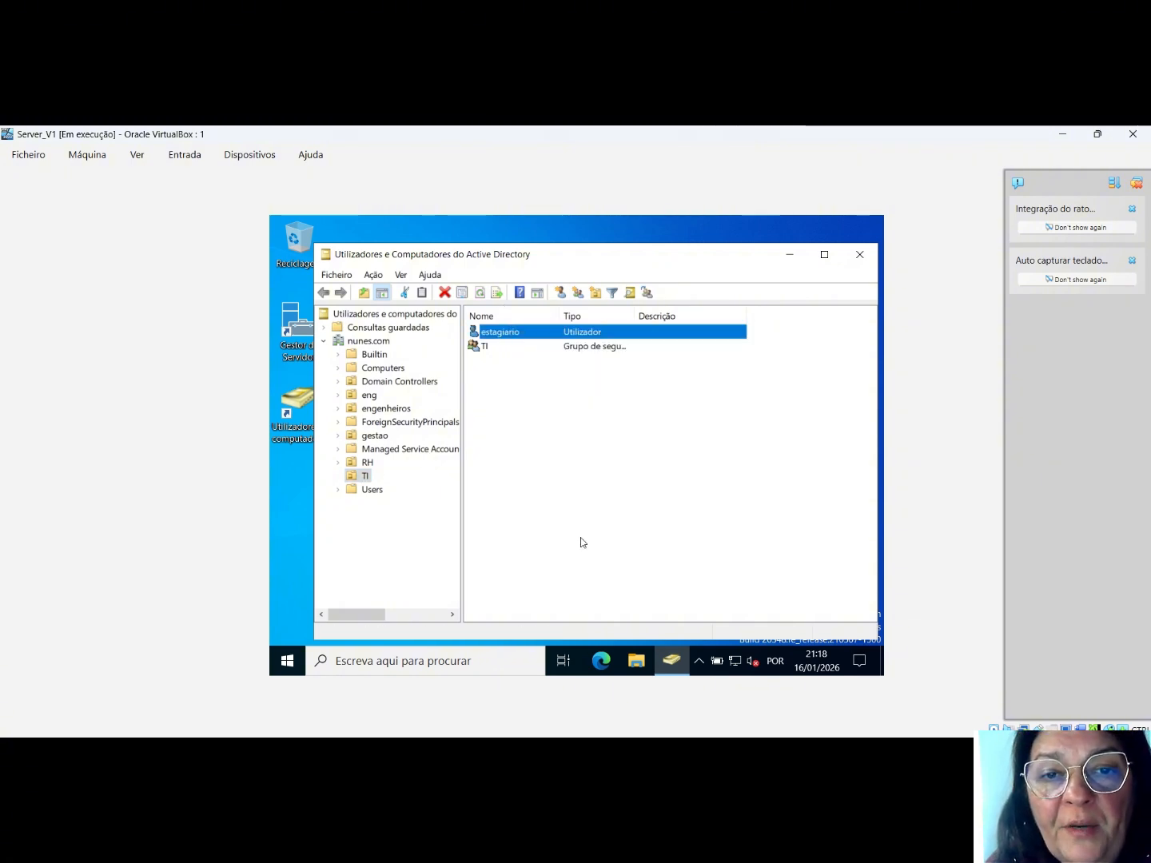
click(572, 306)
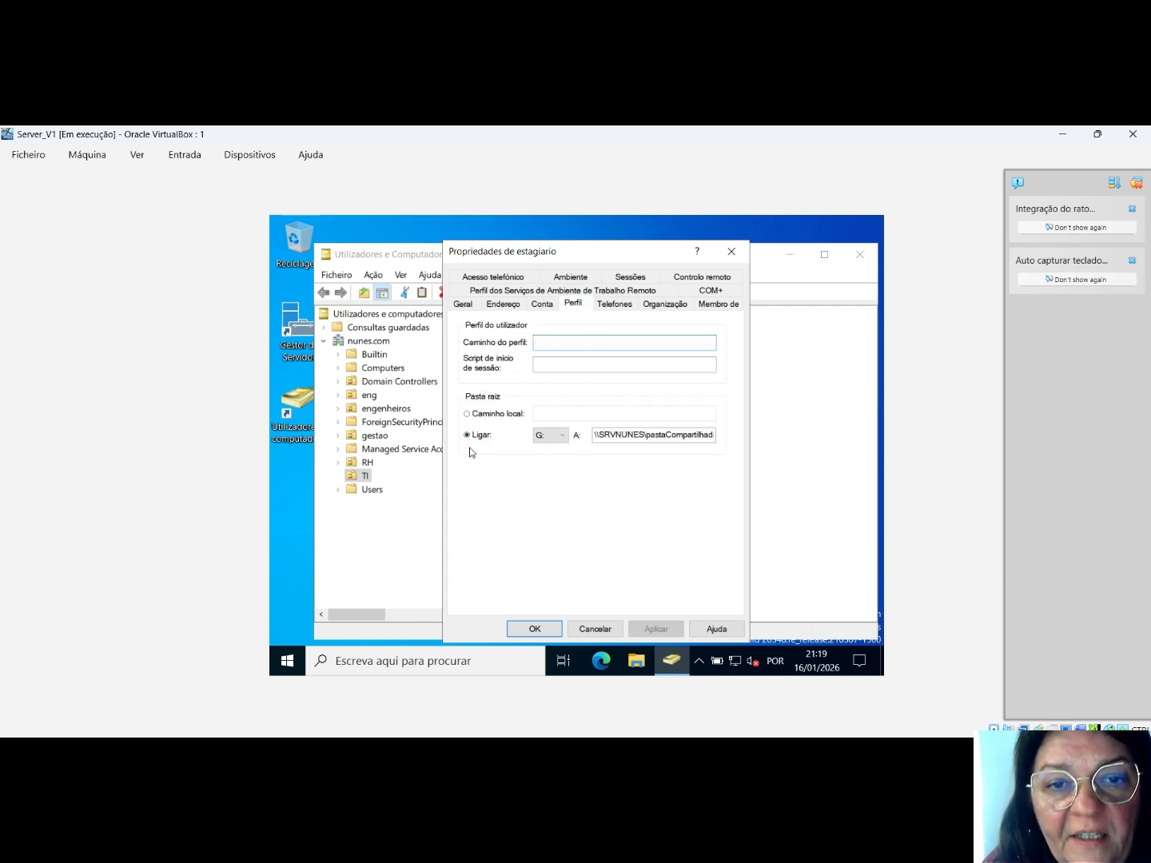
click(498, 414)
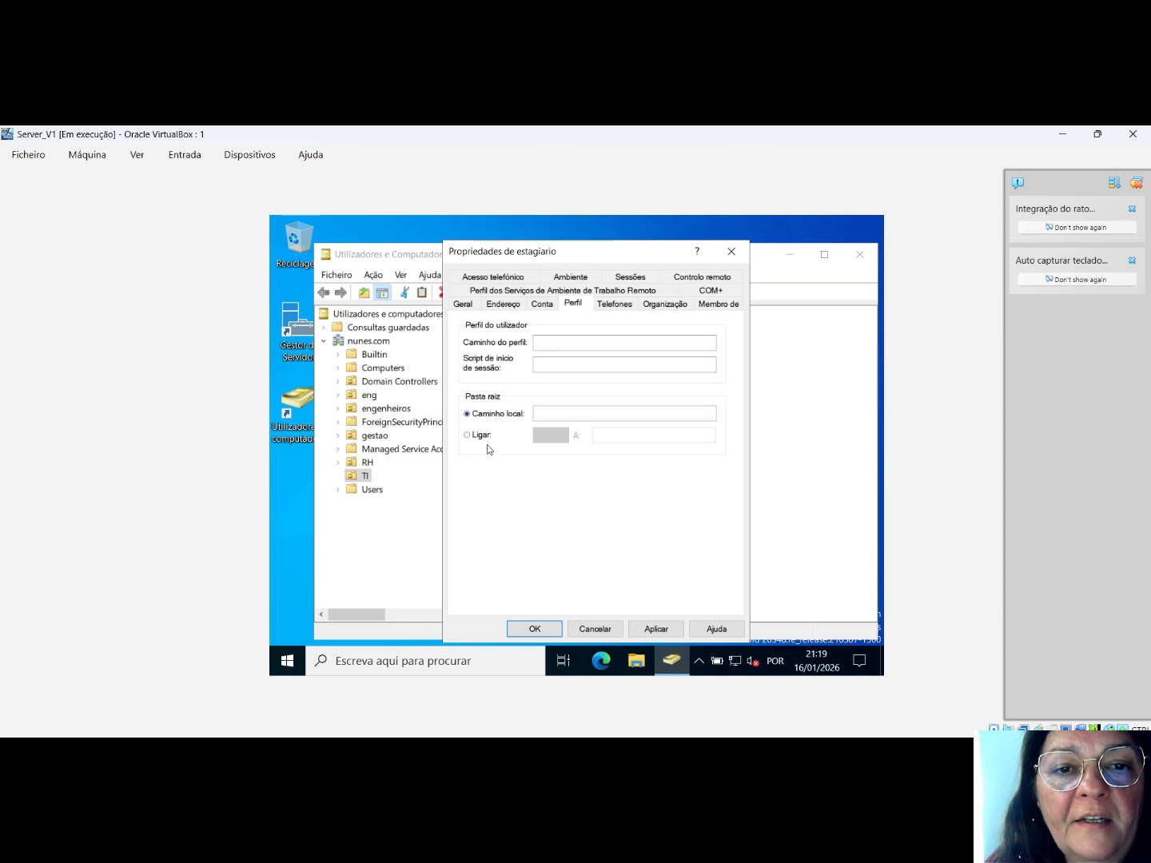
click(482, 435)
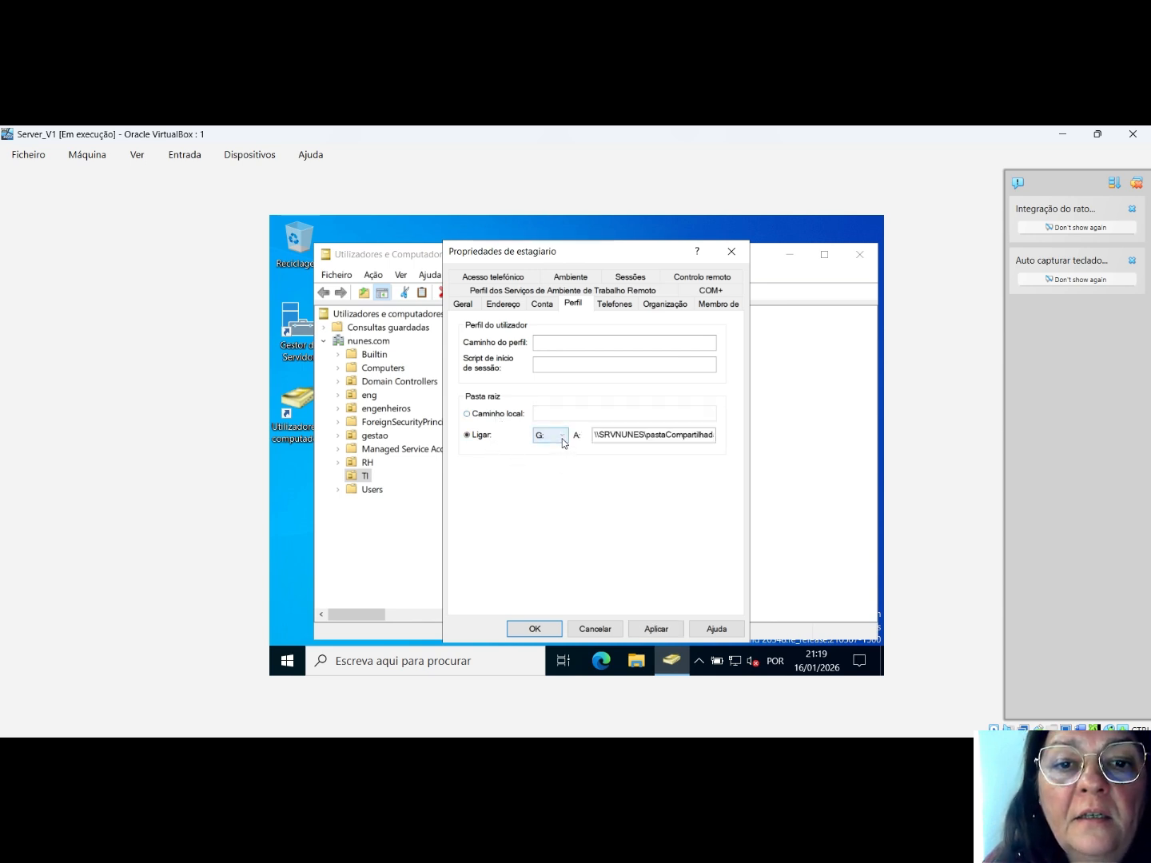
click(563, 436)
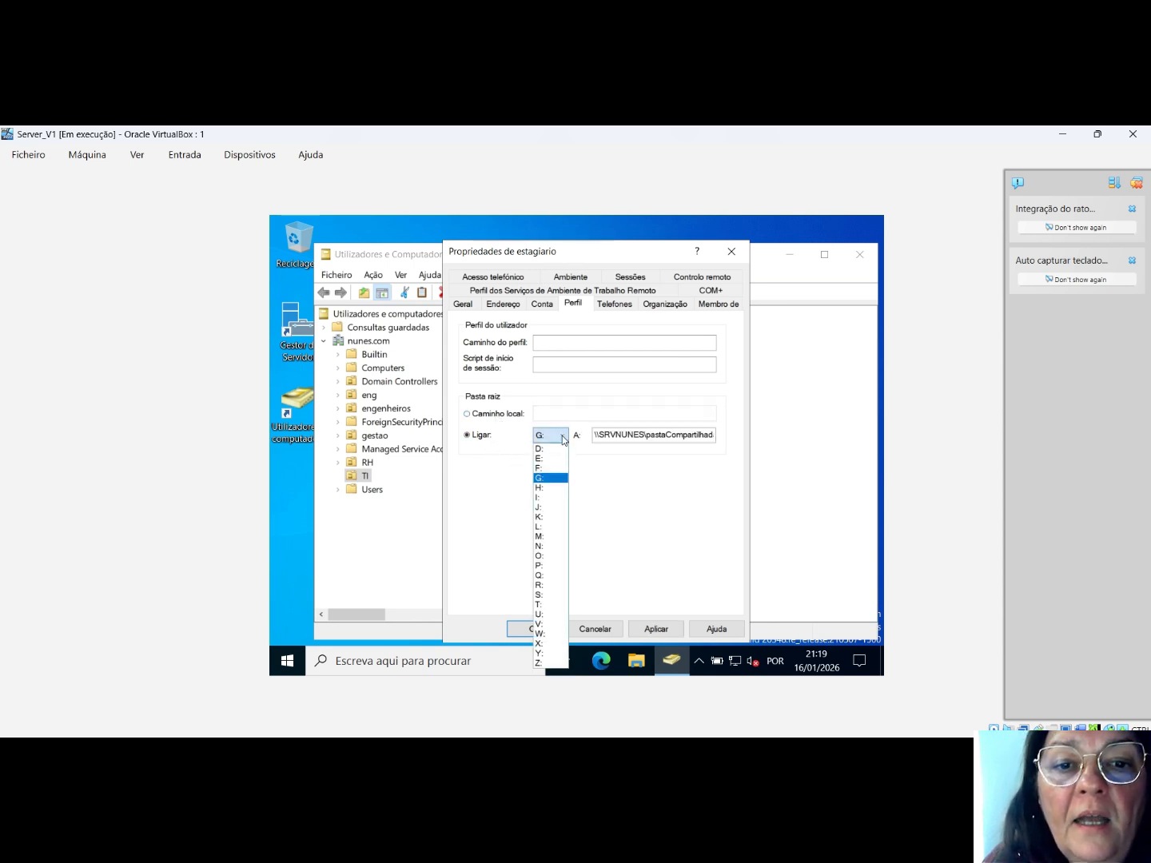
click(550, 527)
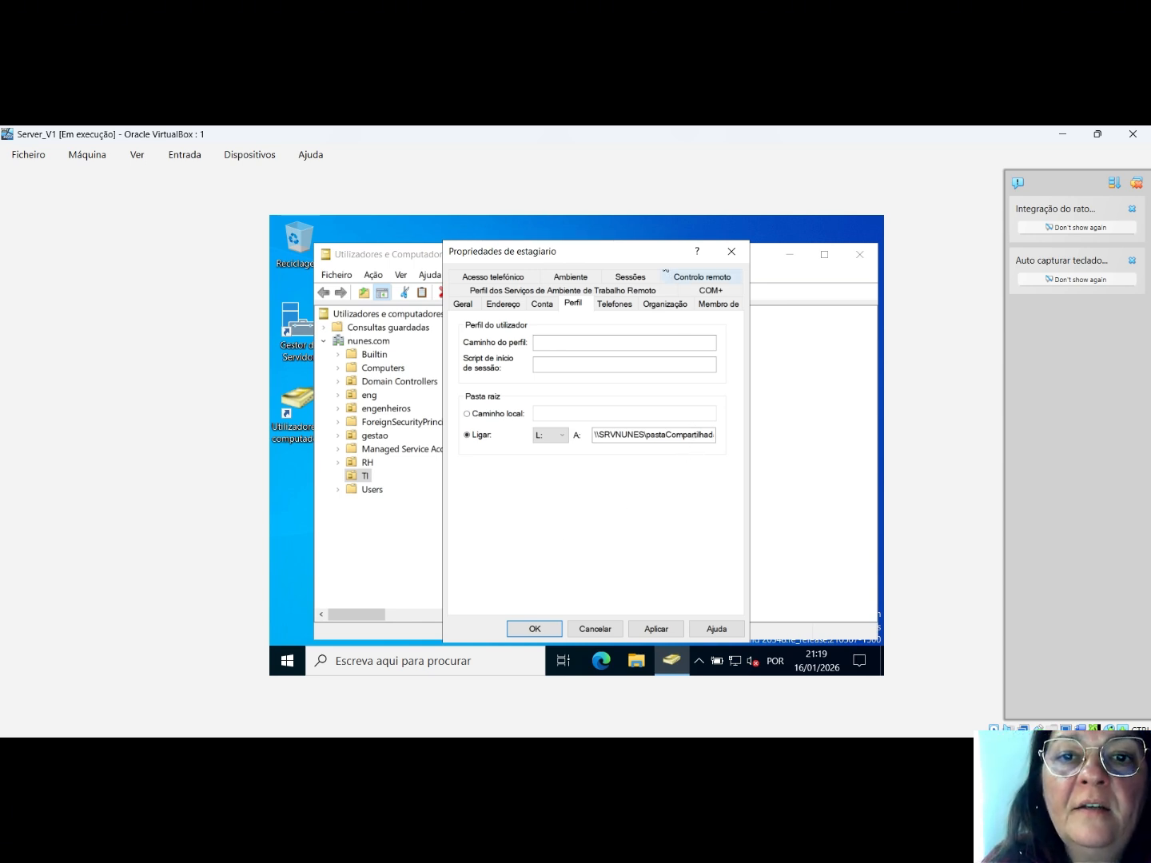
Step: Move the user's properties aside, look inside pastaCompartilhada on Disco Local (C:) in File Explorer, and return to the drive's folder list
drag(654, 250, 849, 295)
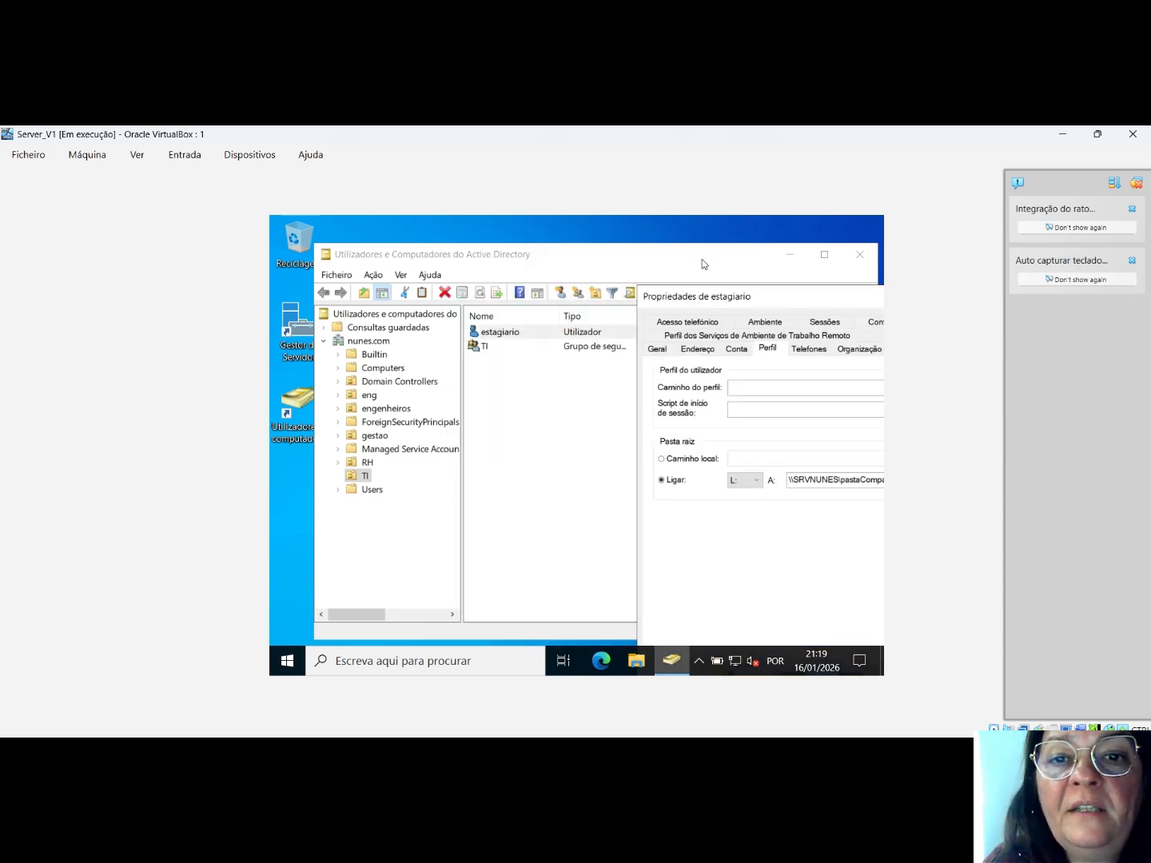
drag(692, 304, 541, 280)
click(638, 661)
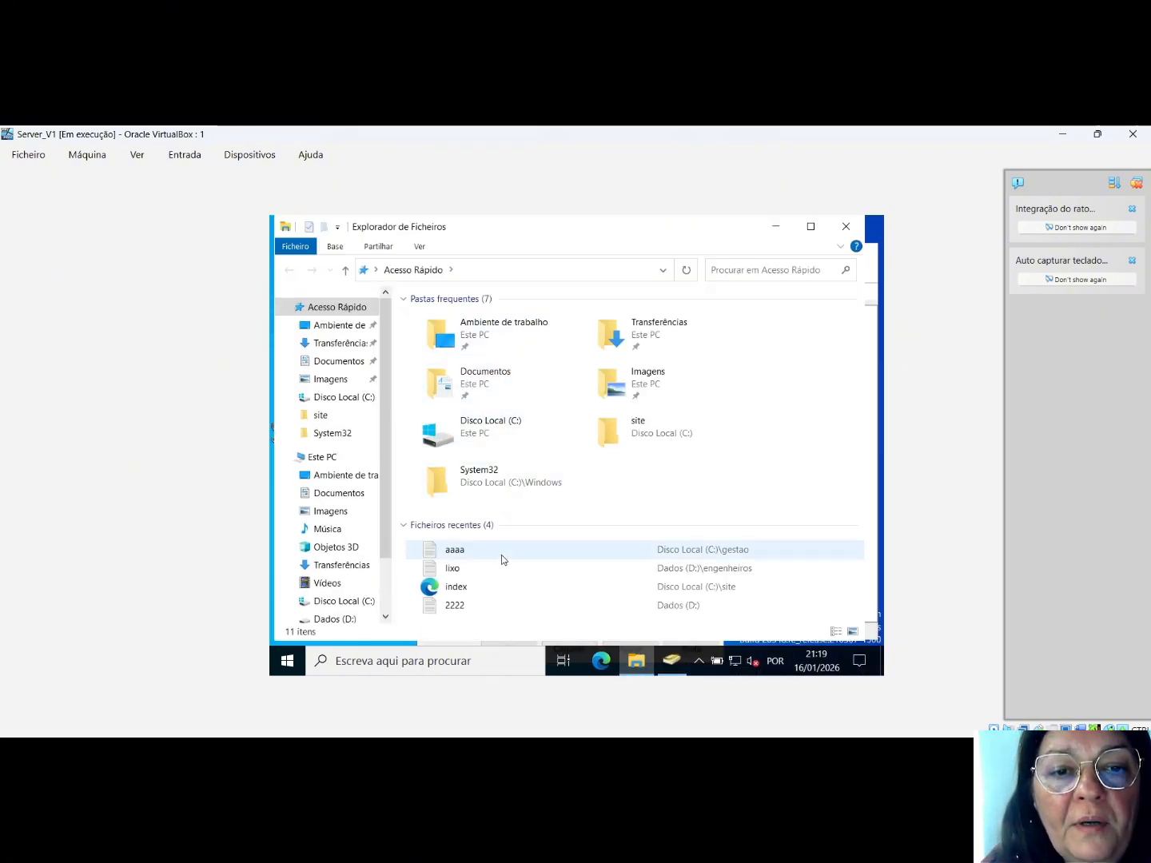
click(513, 422)
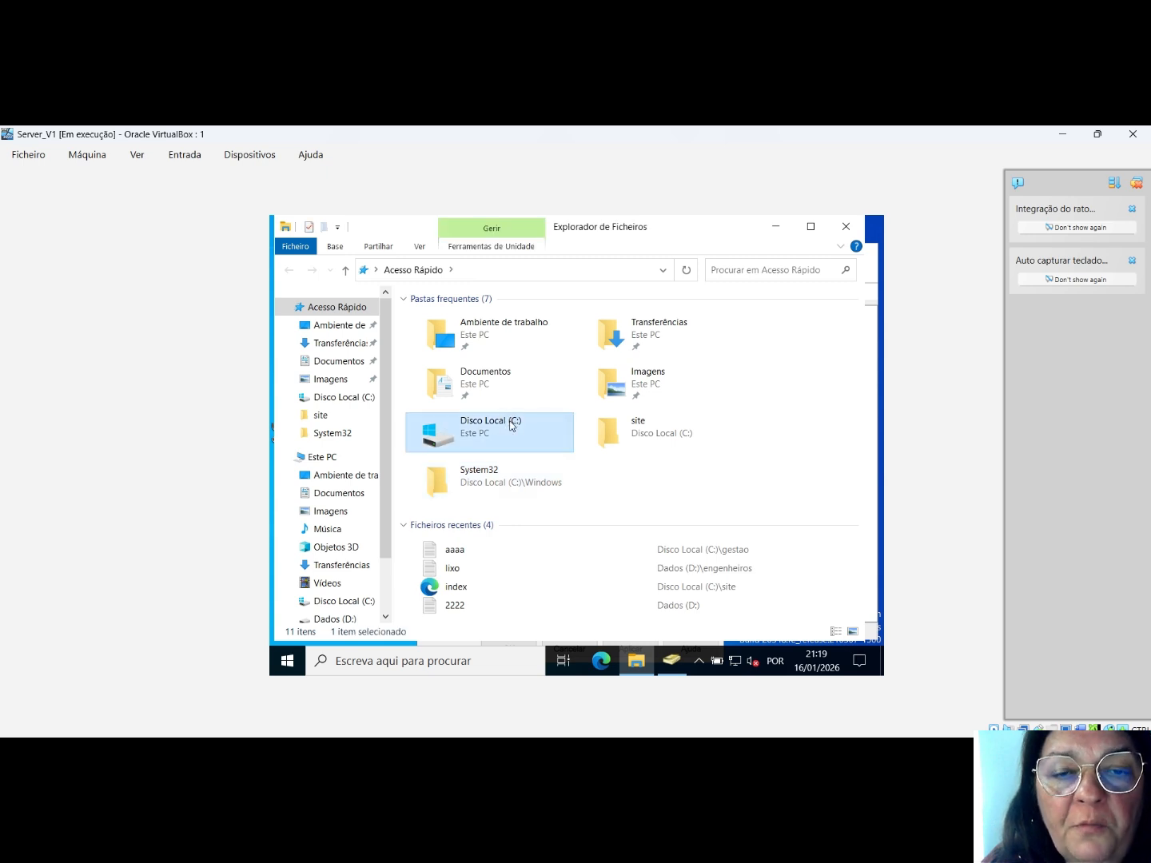
double_click(512, 423)
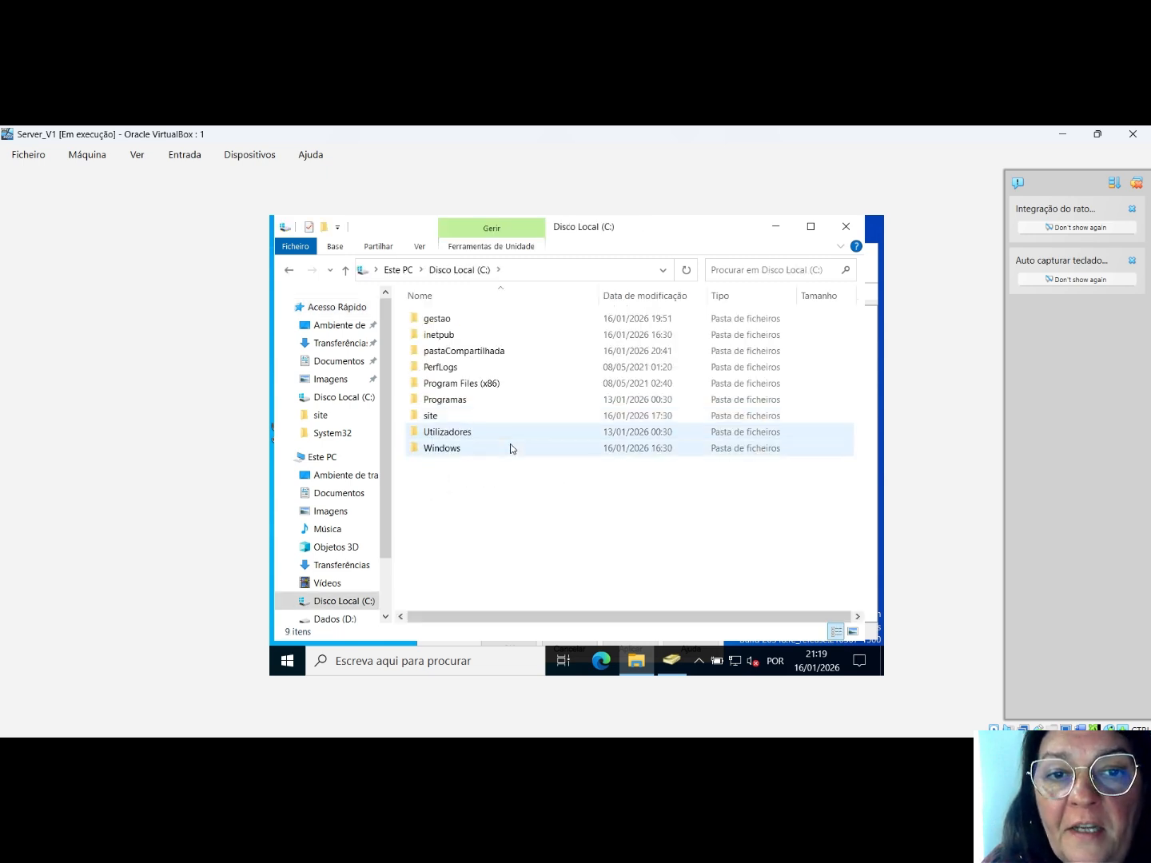
click(491, 356)
double_click(491, 353)
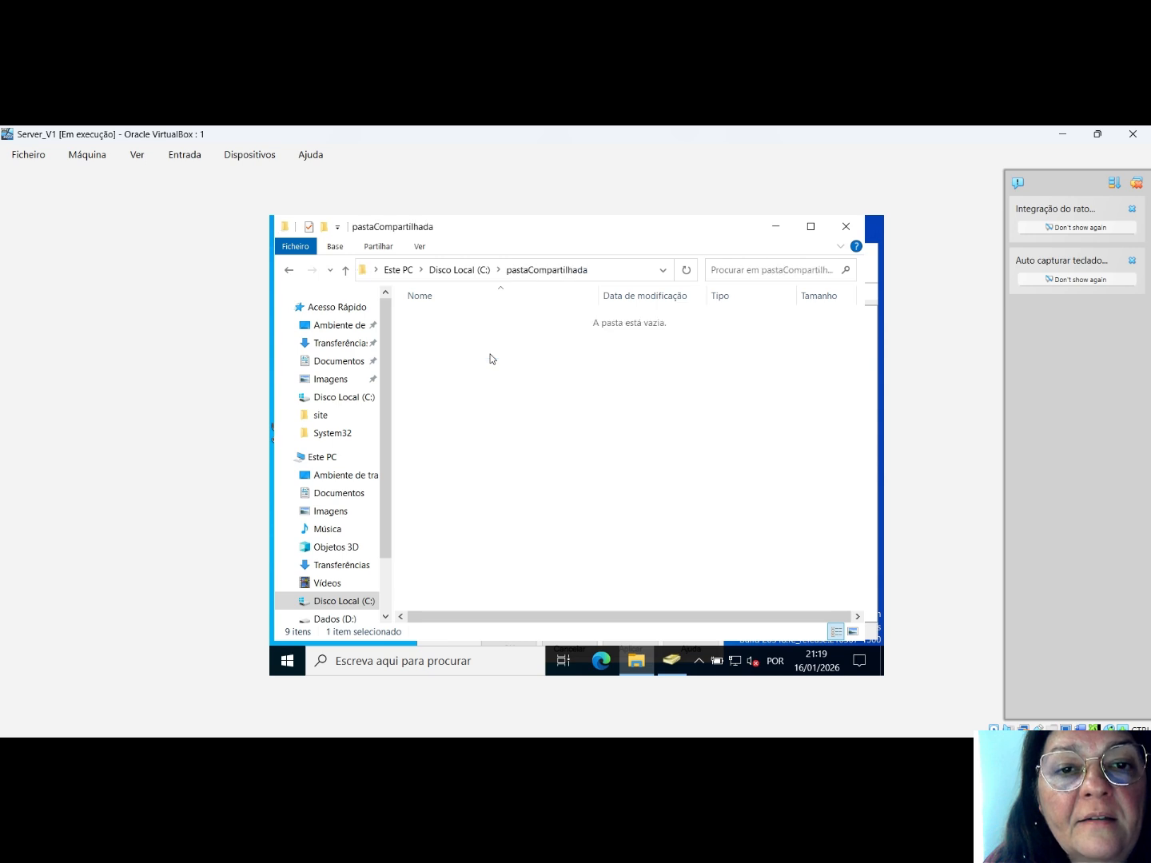
click(460, 271)
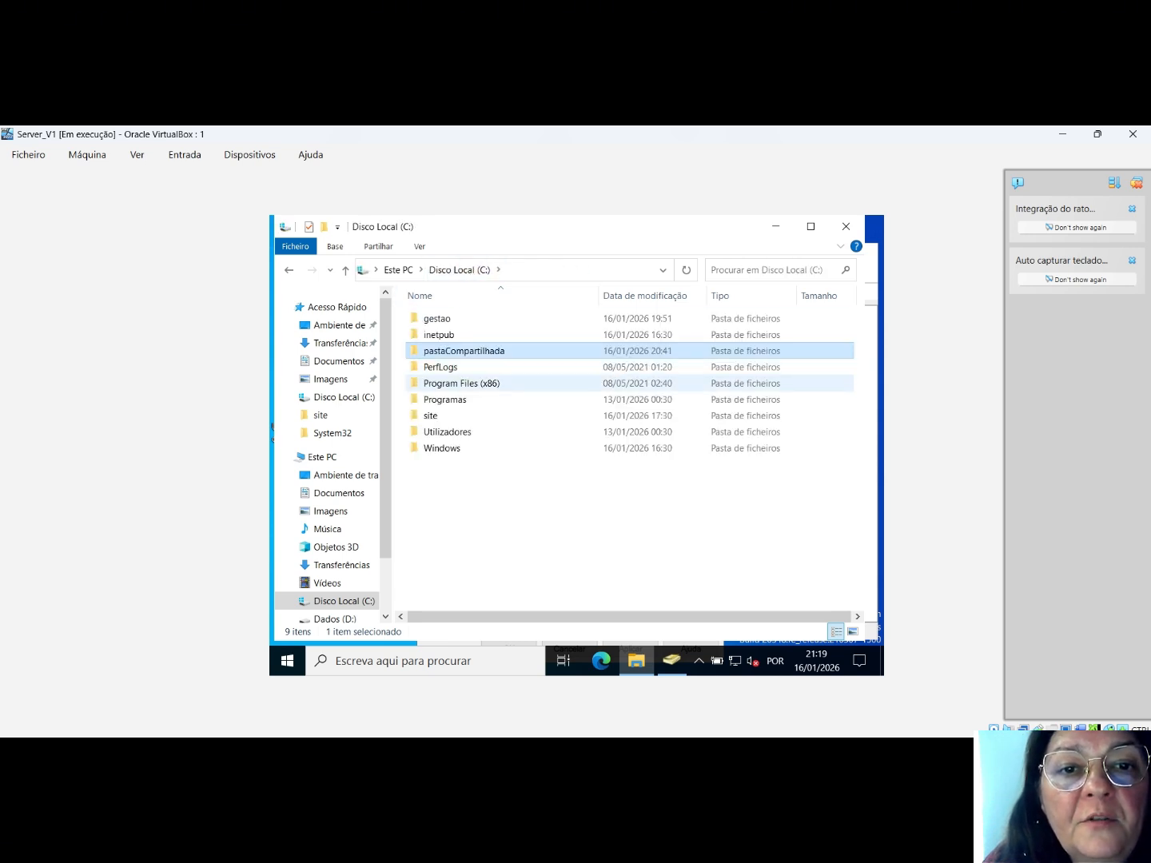
Step: Copy the network path \\SRVNUNES\pastaCompartilhada from the folder's sharing properties and close them
right_click(489, 357)
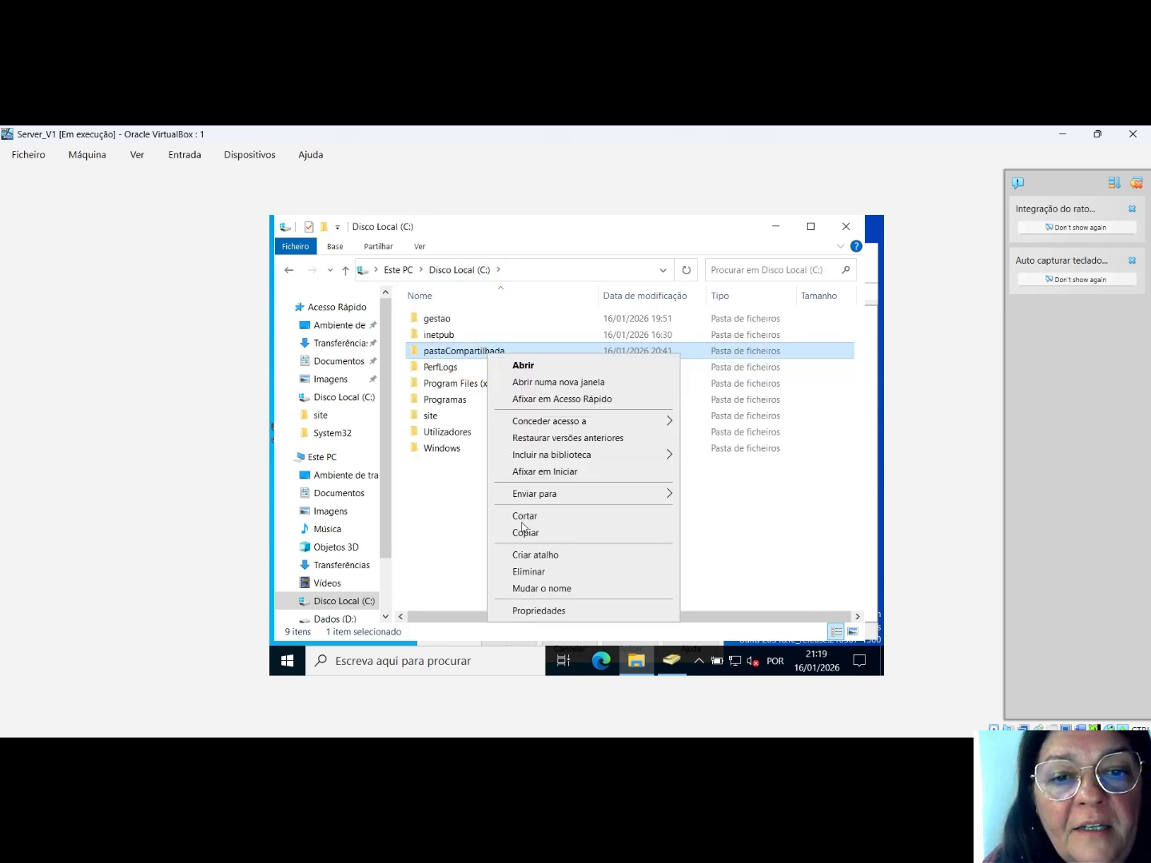
click(529, 613)
click(553, 320)
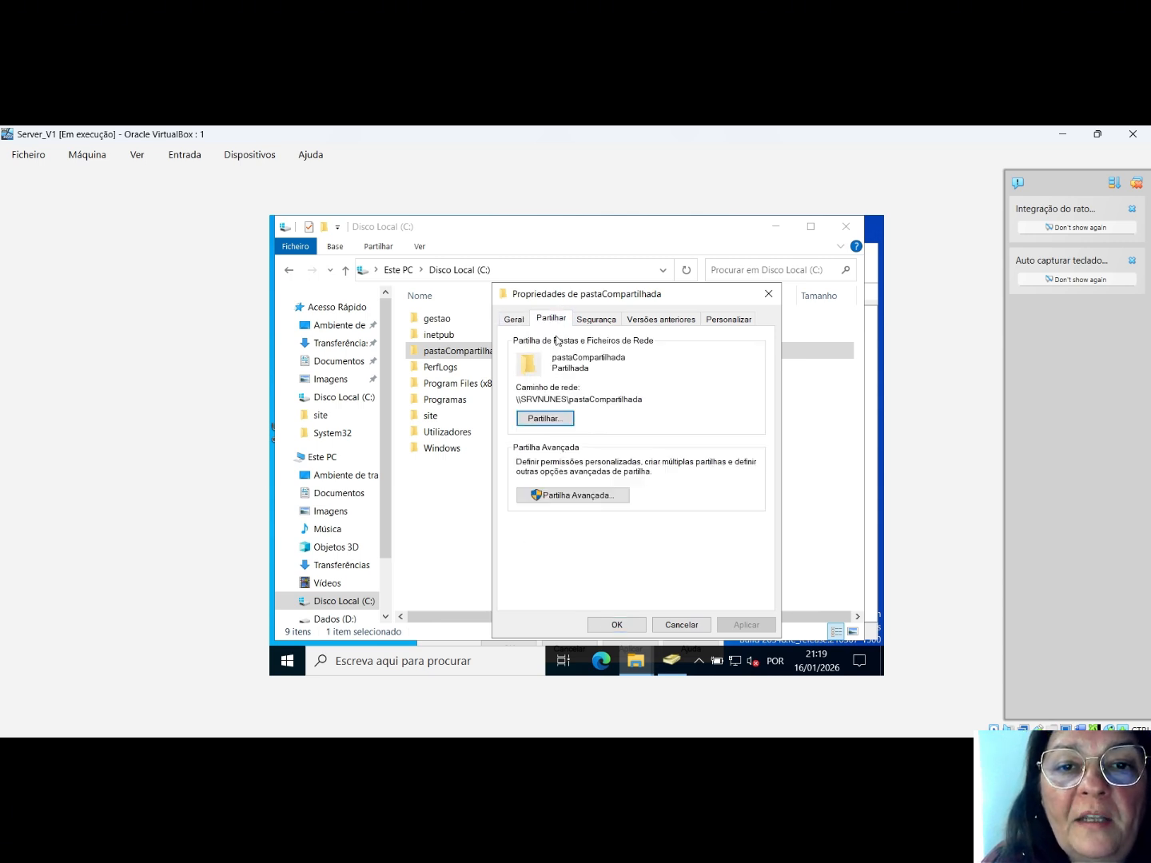
drag(647, 402, 514, 401)
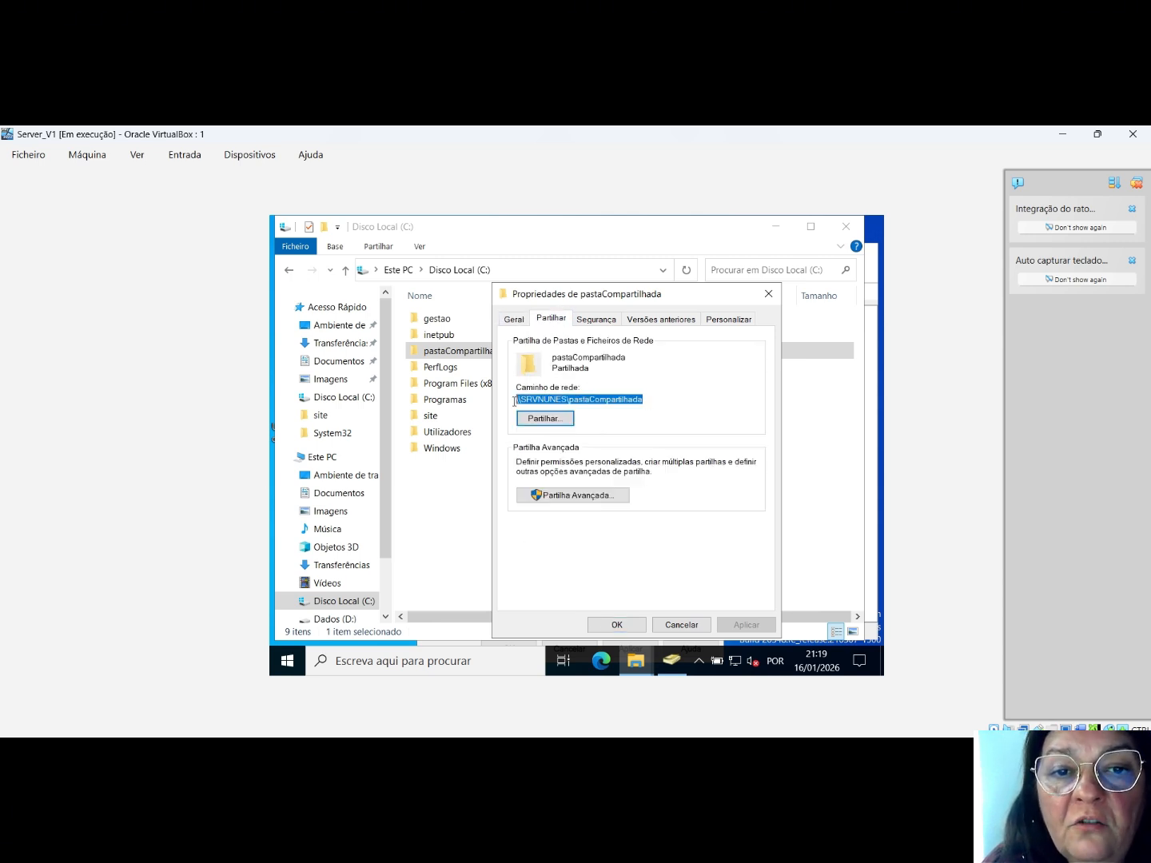
right_click(541, 396)
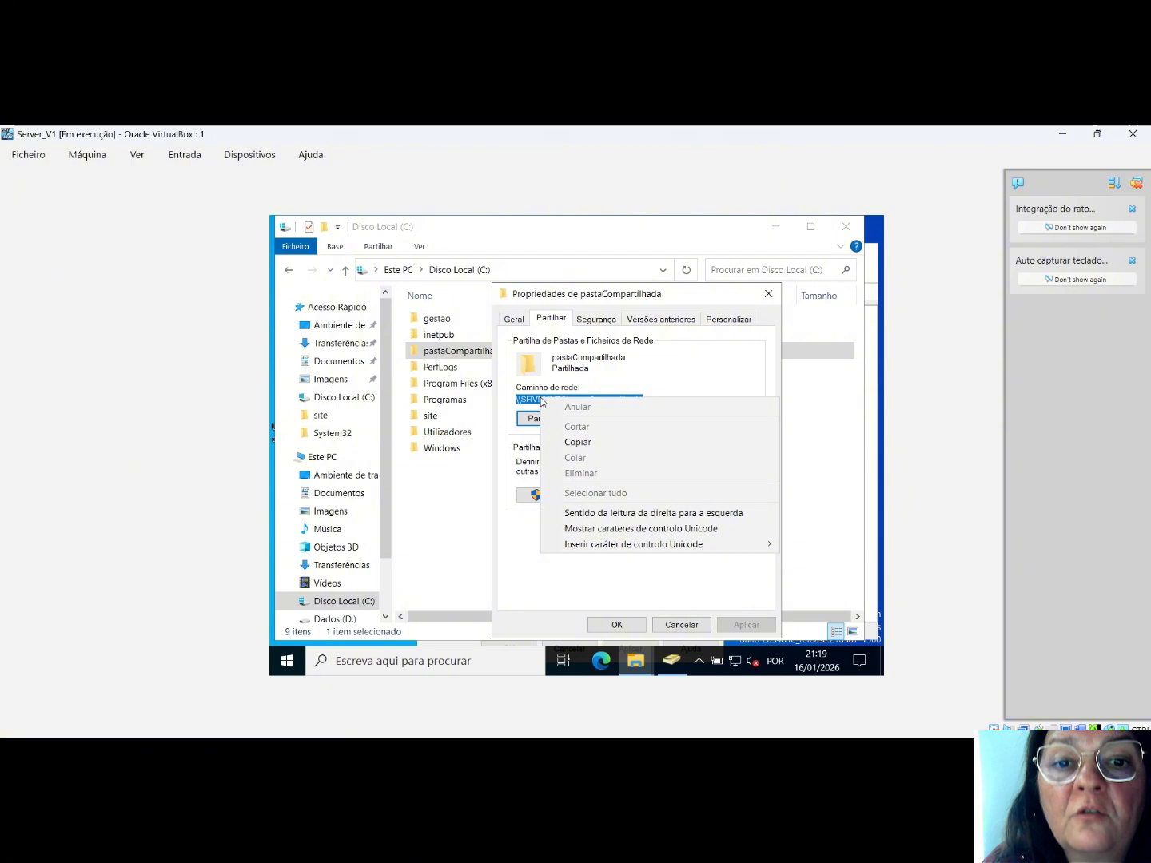
click(577, 442)
click(770, 295)
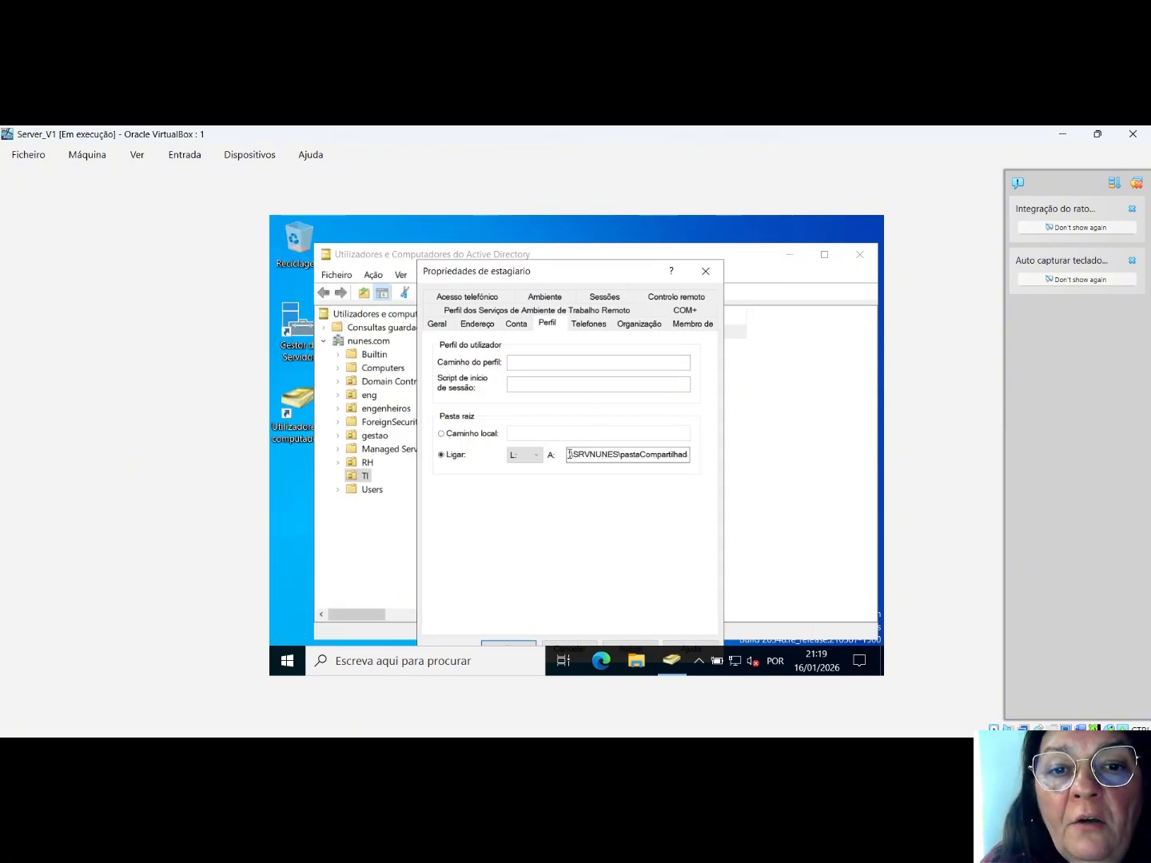
Step: Replace estagiario's home folder path with the copied \\SRVNUNES\pastaCompartilhada, confirm the properties, and close Active Directory Users and Computers
drag(570, 454, 722, 468)
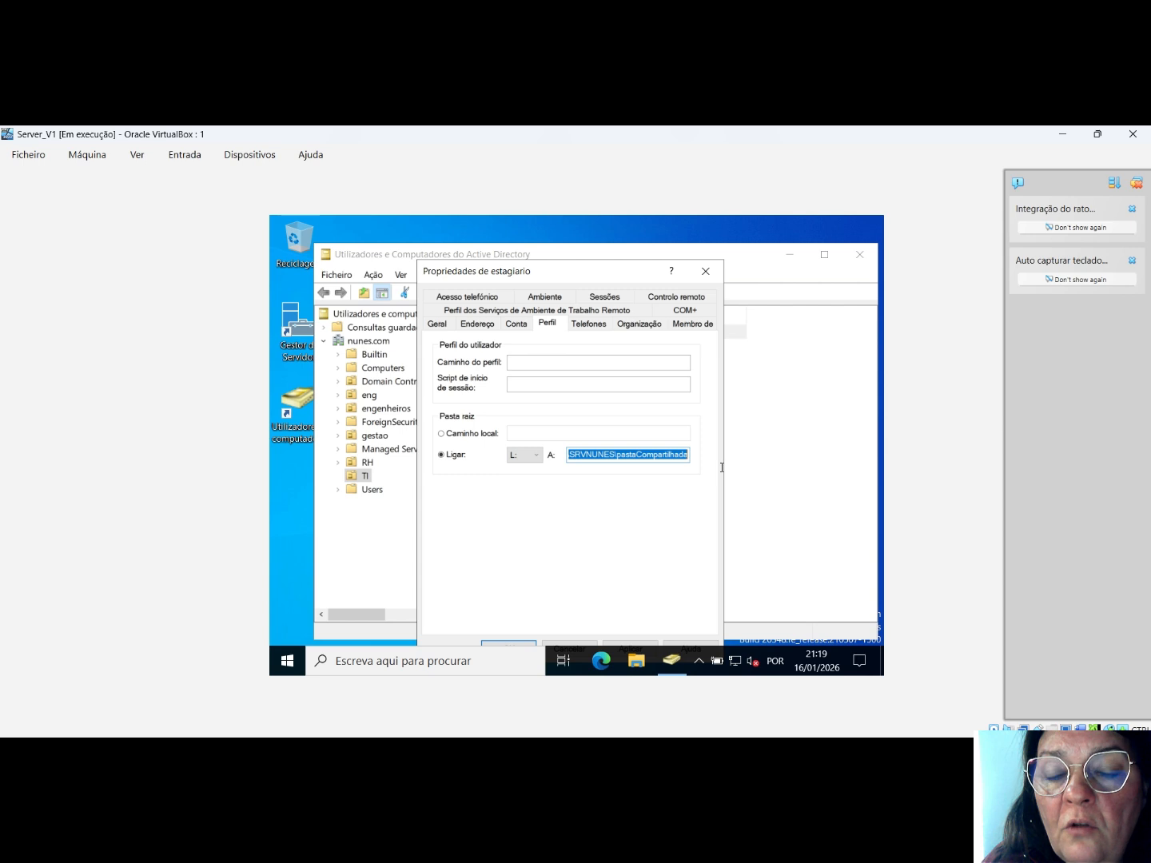
right_click(649, 460)
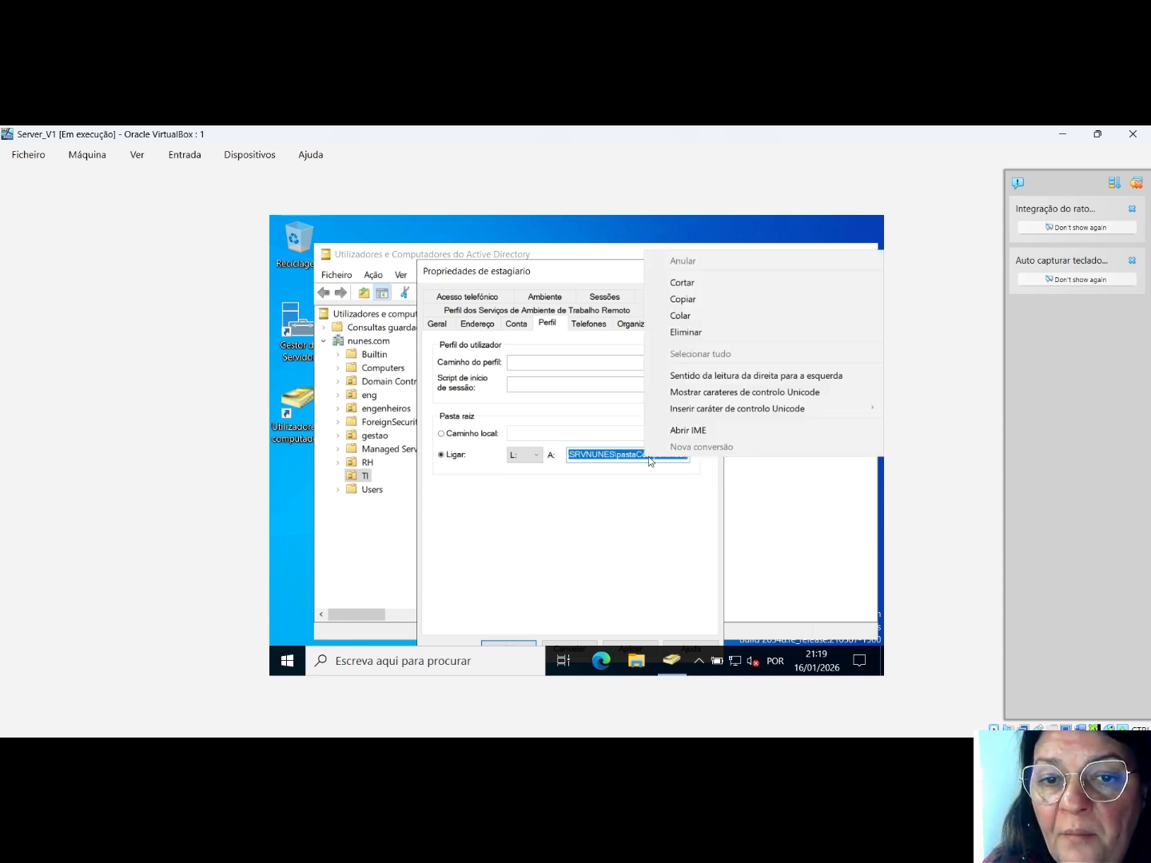
click(680, 315)
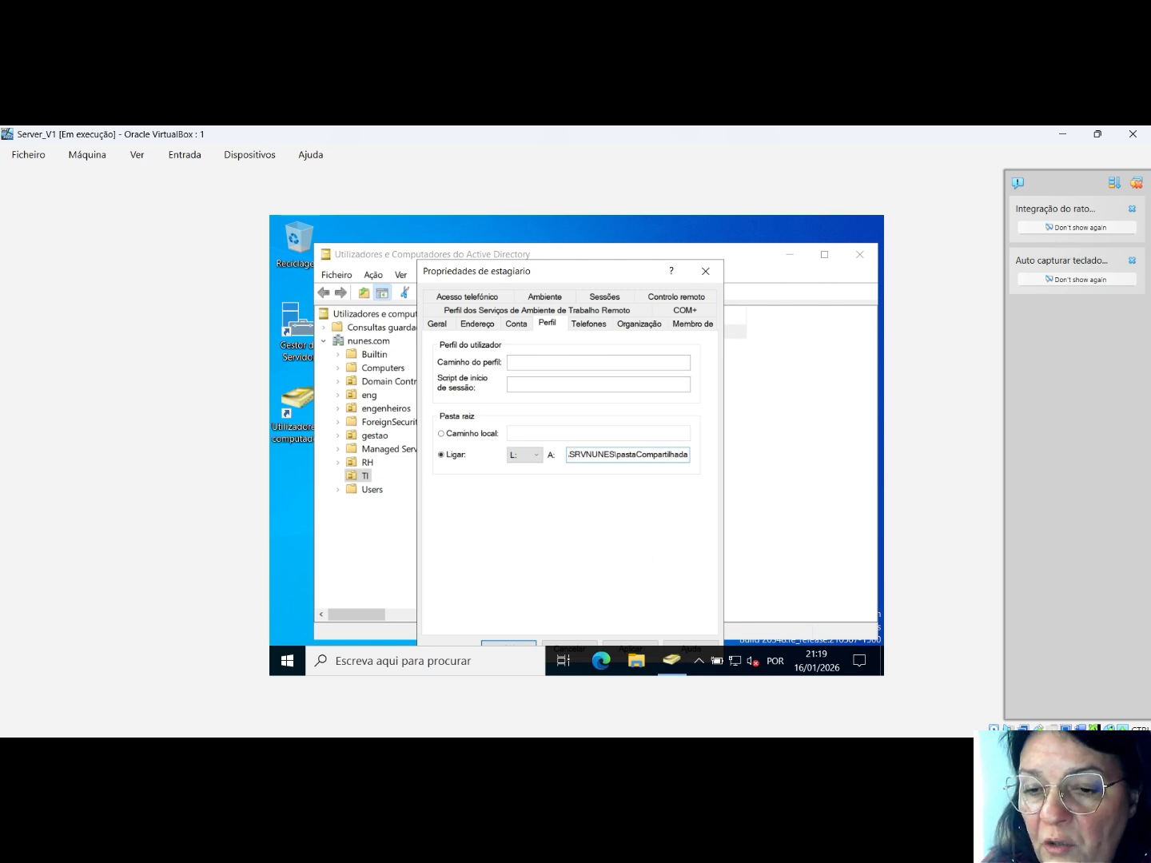
drag(611, 269, 619, 224)
click(516, 605)
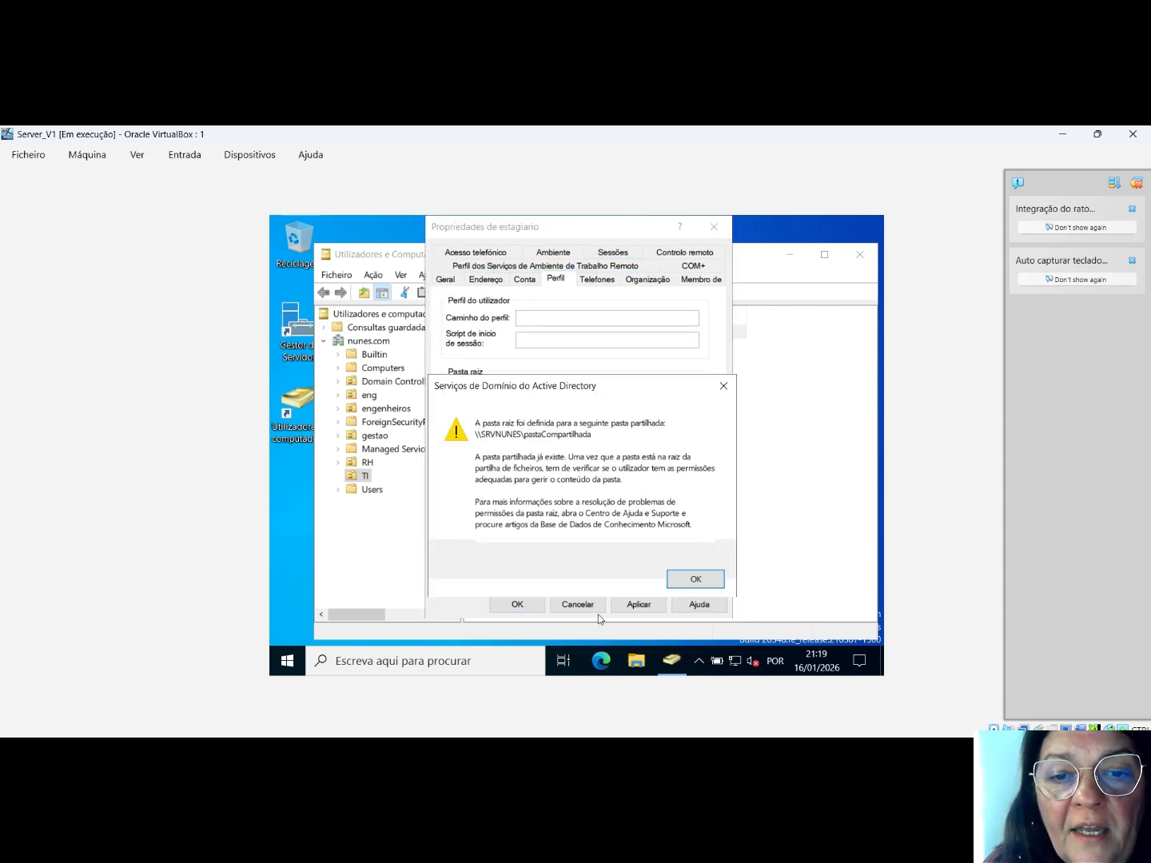
click(695, 580)
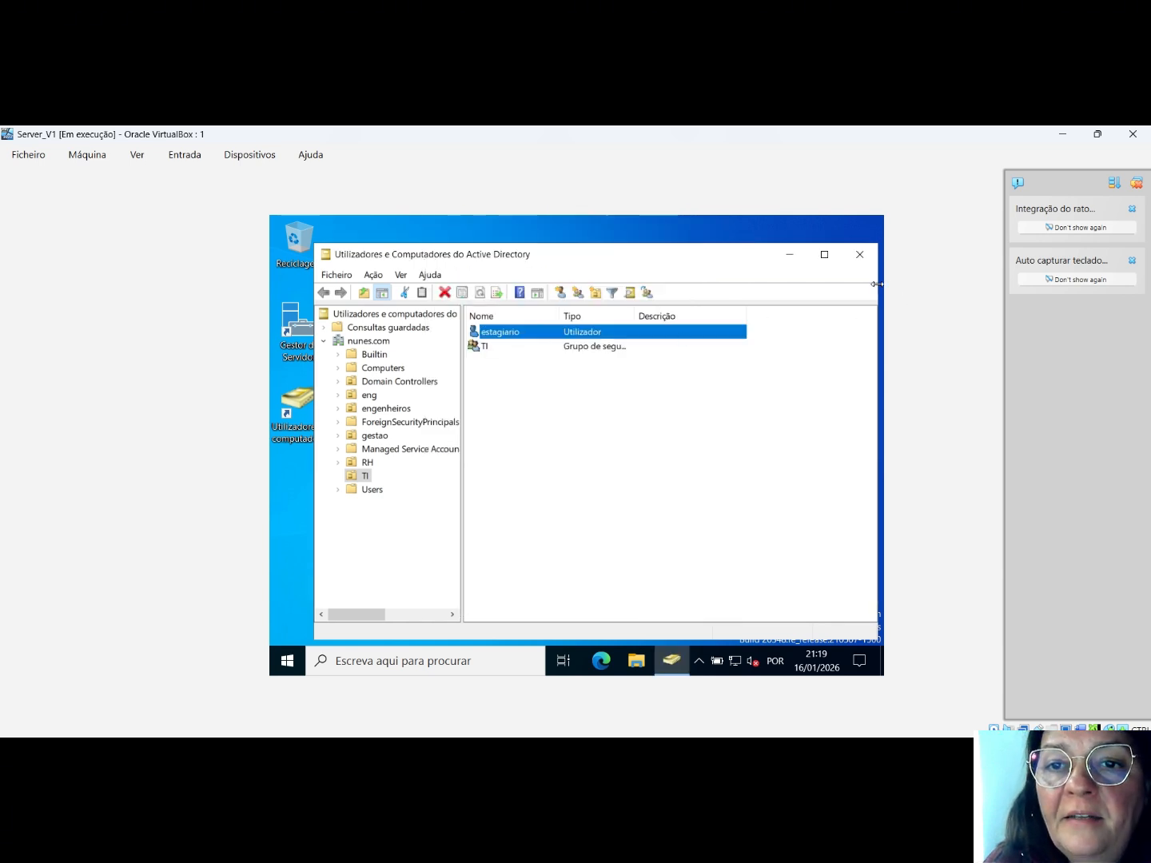
click(860, 254)
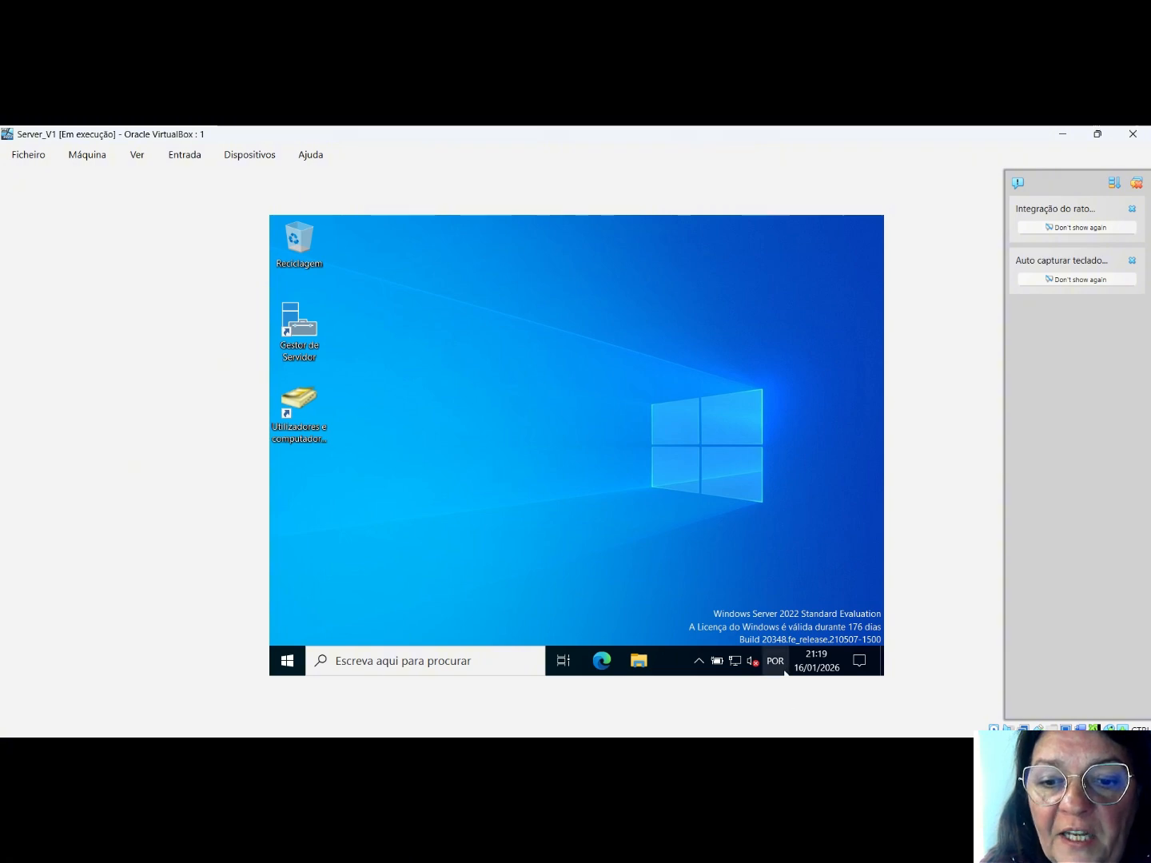
Step: Switch to the w11_Estacao_ virtual machine and check which account is signed in
click(762, 752)
click(786, 670)
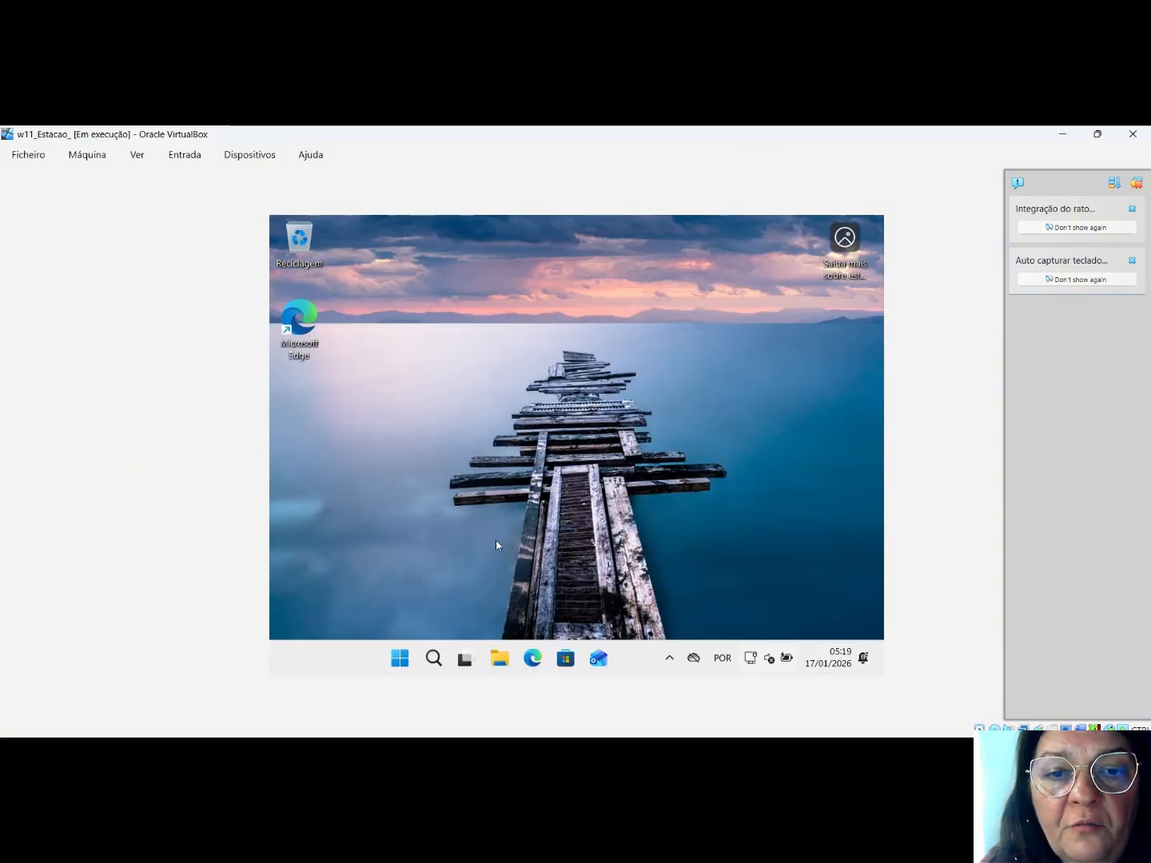
click(400, 657)
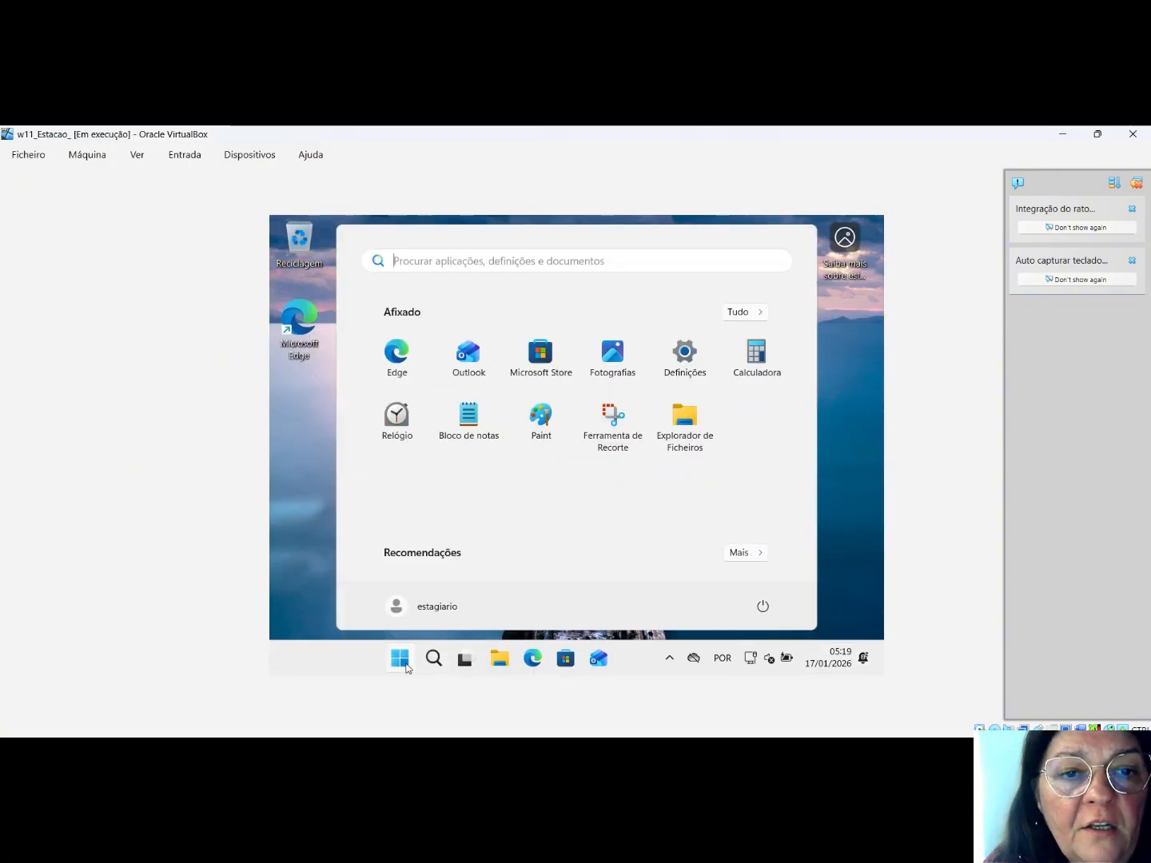
click(848, 558)
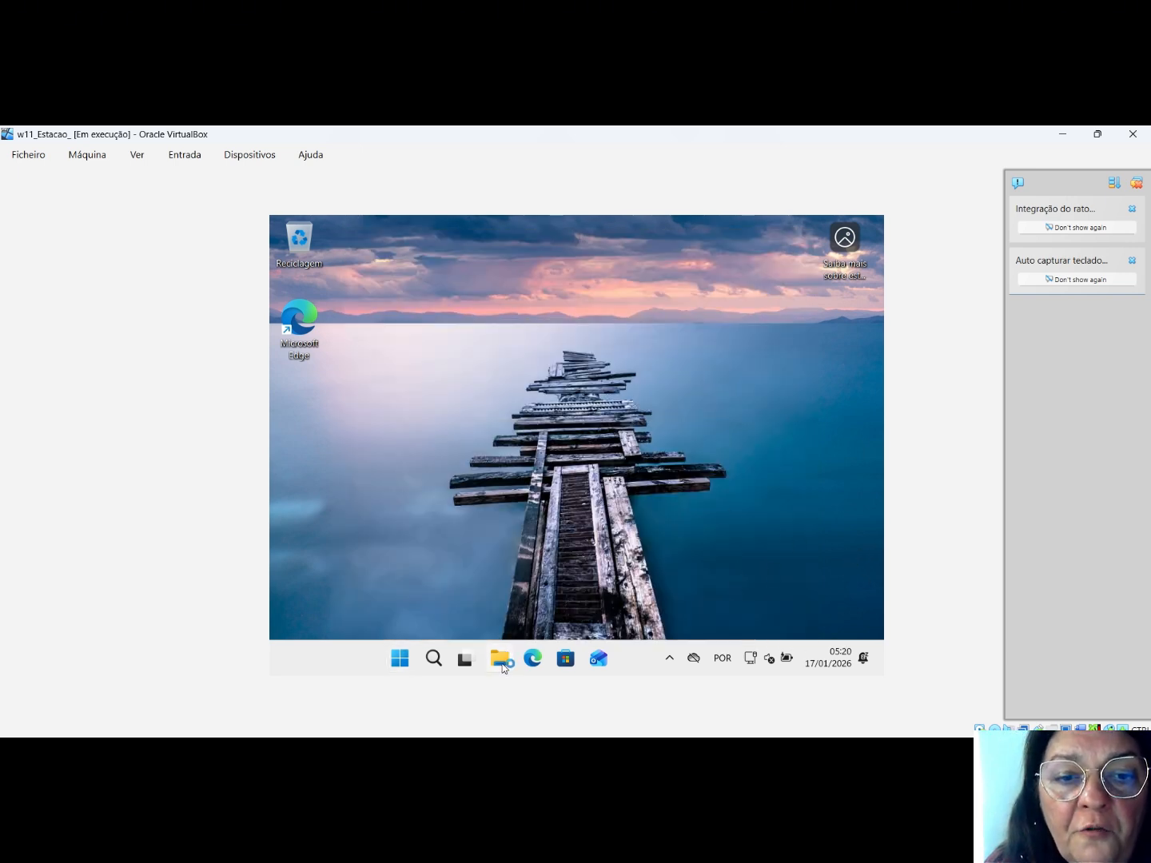
Step: Browse Este PC in File Explorer and open the pastaCompartilhada network drive (G:)
click(500, 660)
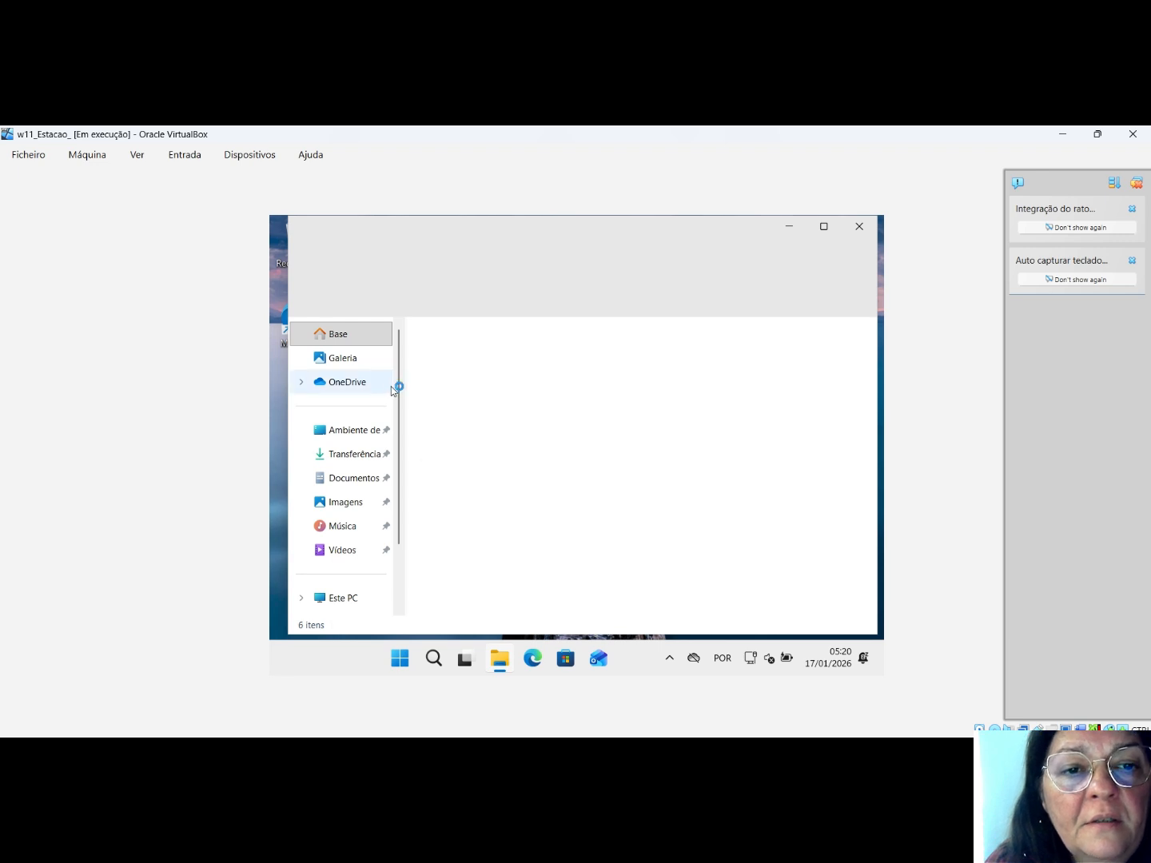
click(339, 611)
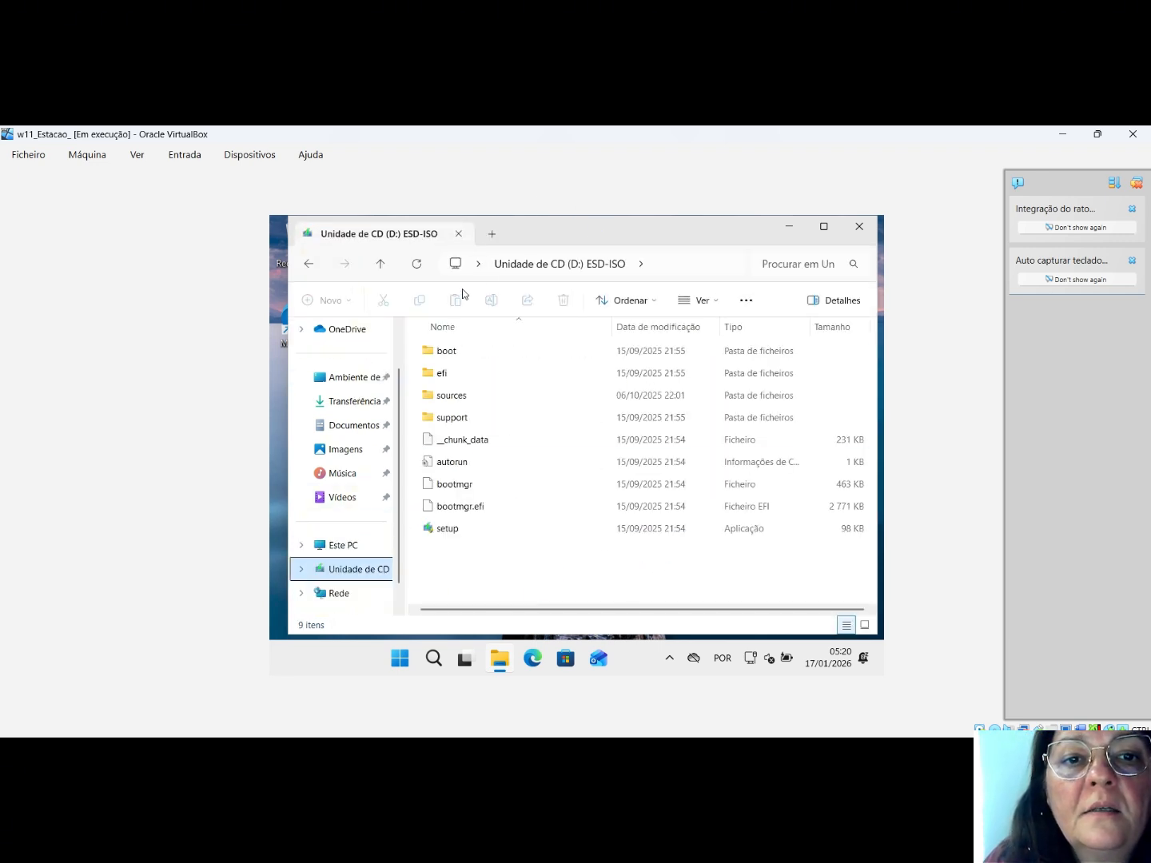
click(357, 546)
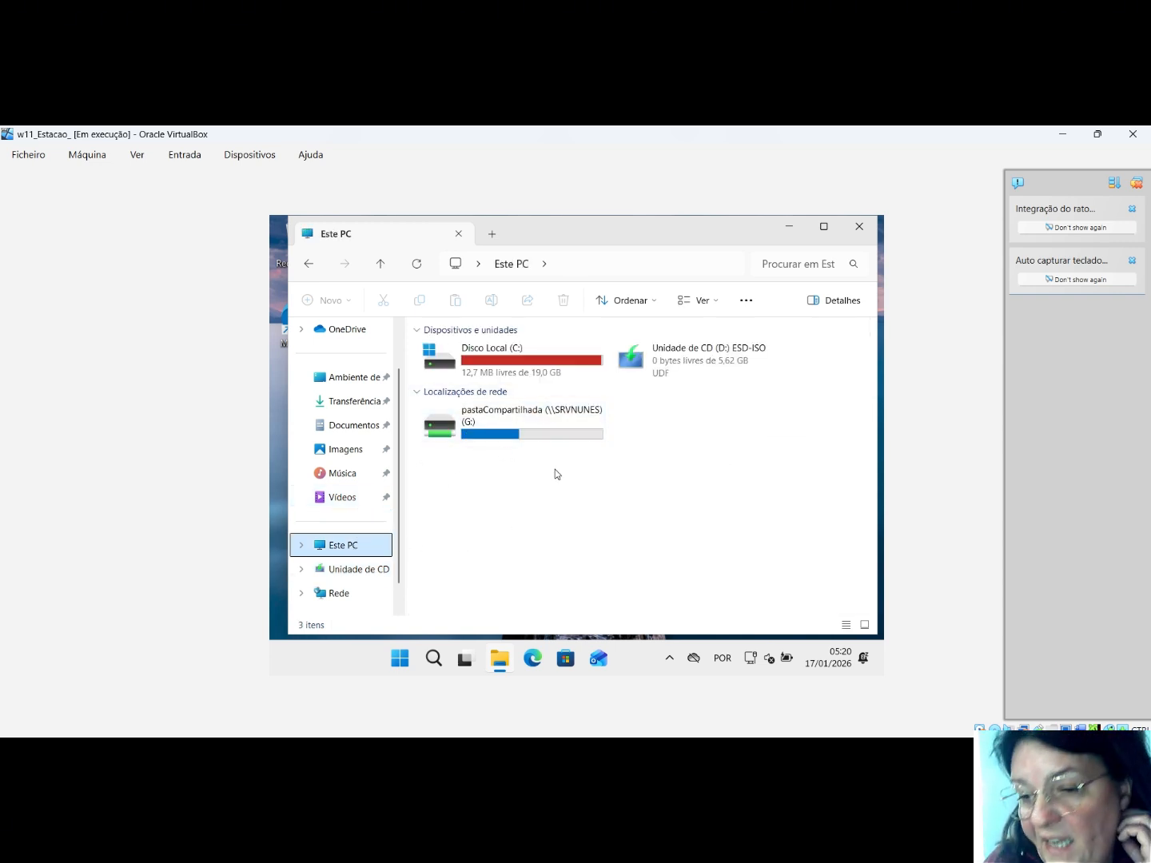
double_click(511, 412)
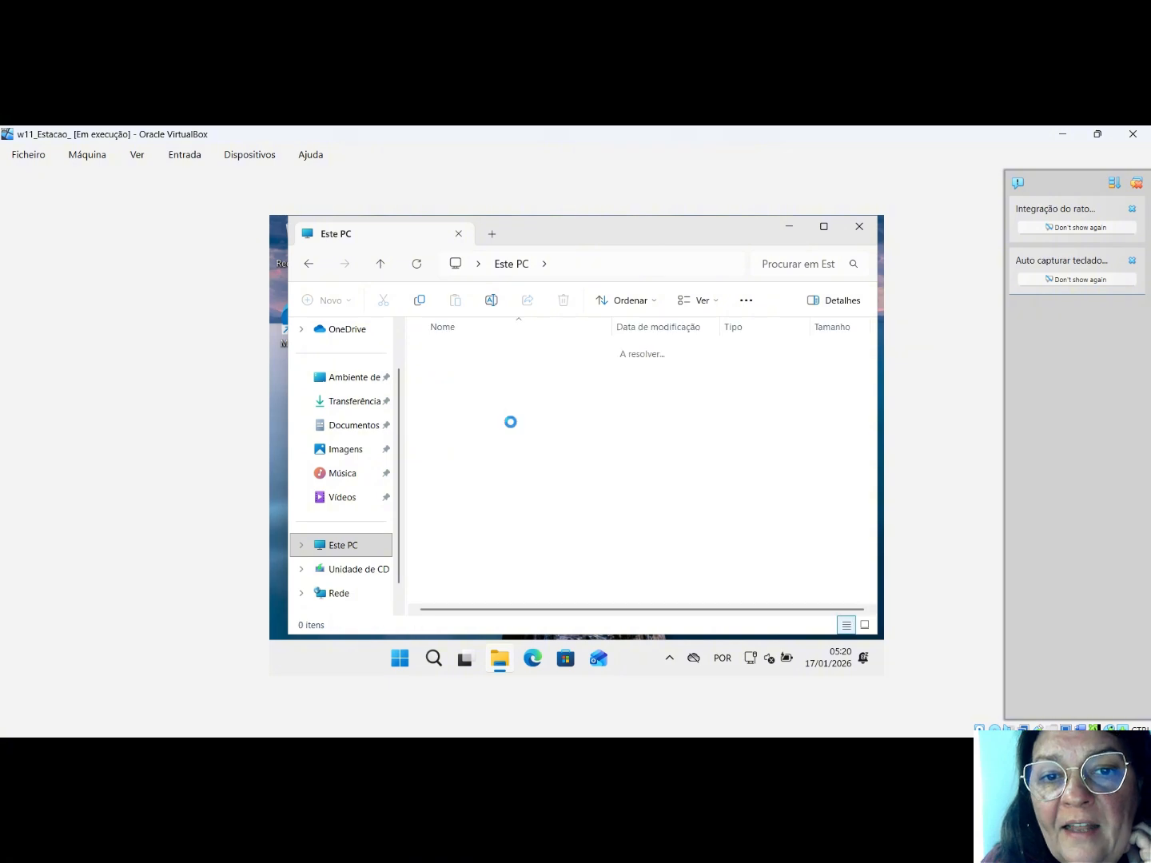
Step: Create a new text document in the pastaCompartilhada network drive (G:) and close the window
right_click(550, 442)
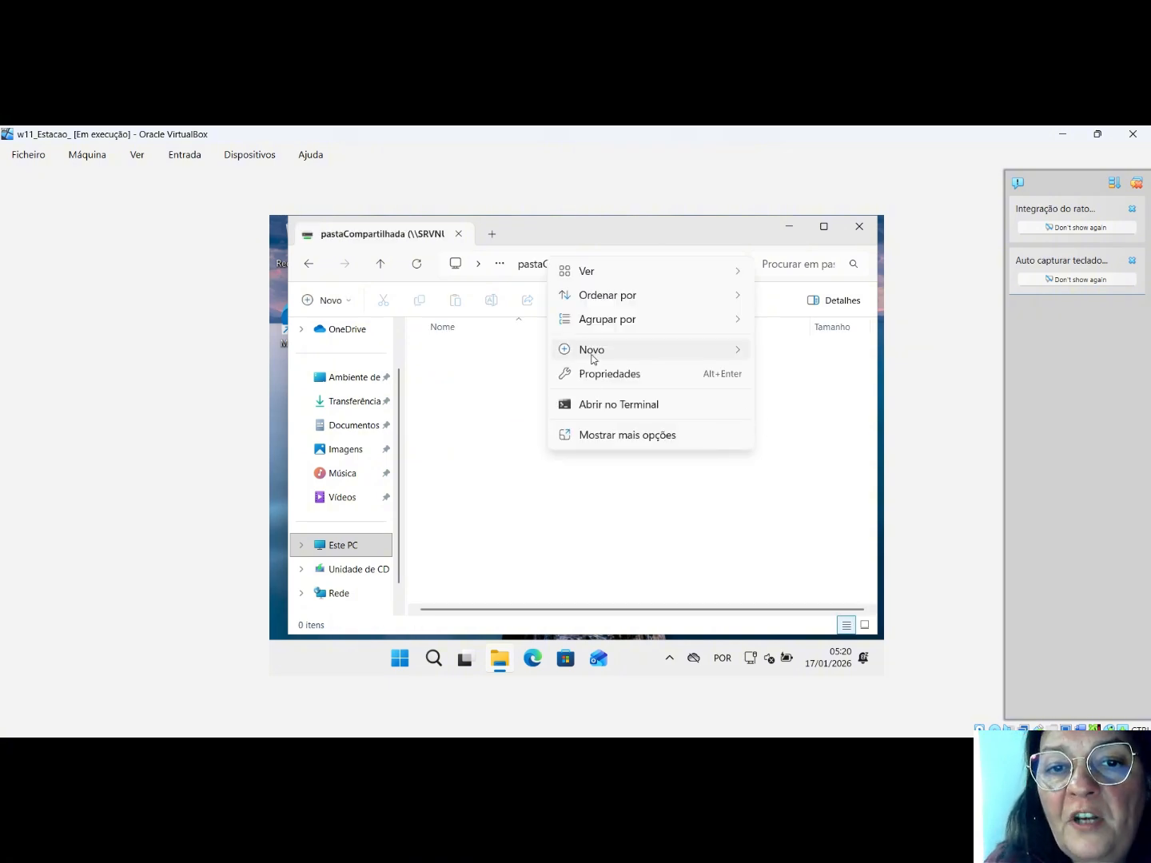
mouse_move(699, 357)
click(462, 419)
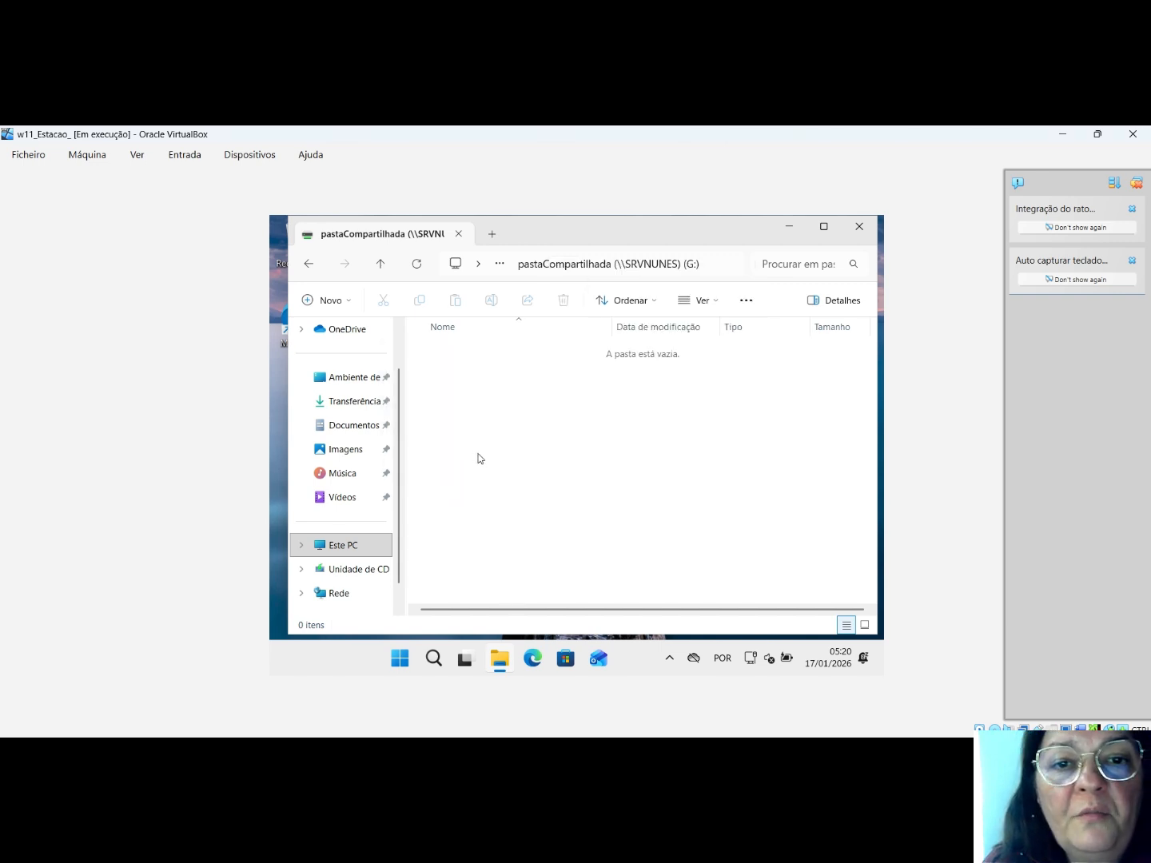
text(a)
key(Return)
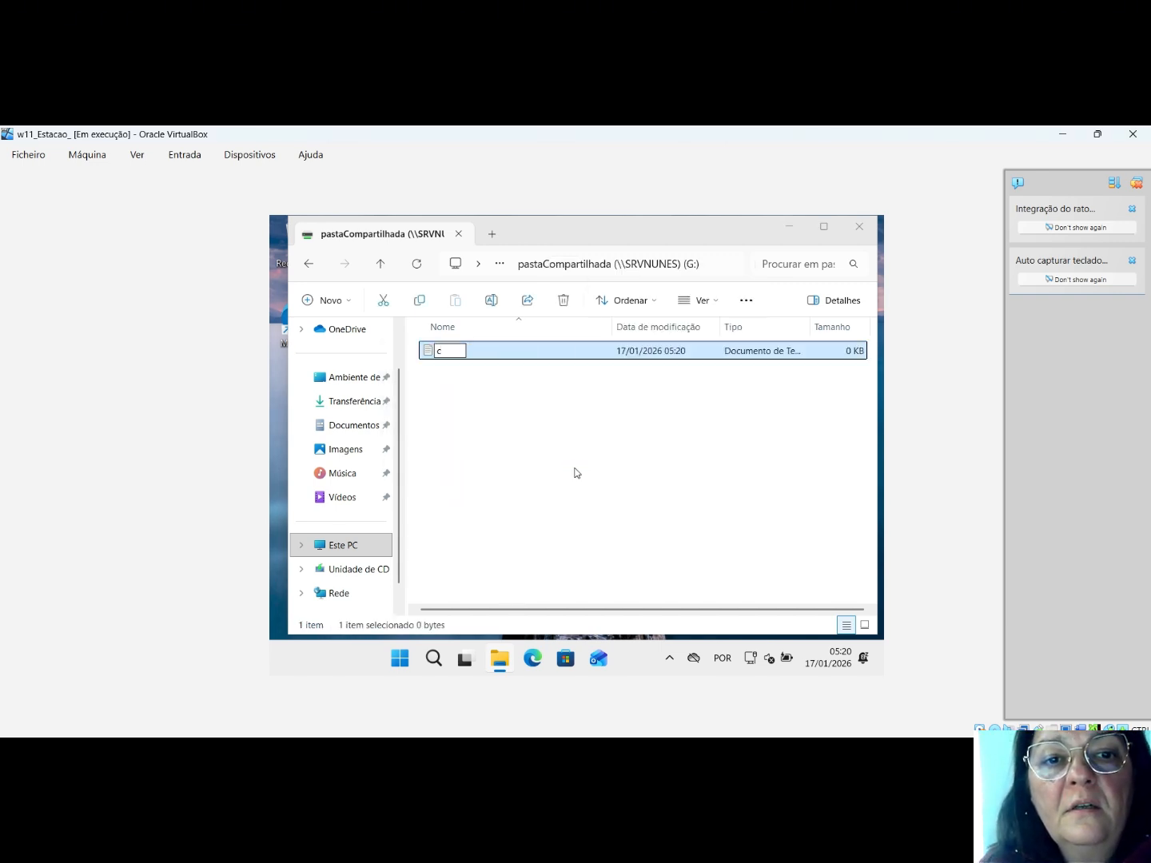
click(699, 495)
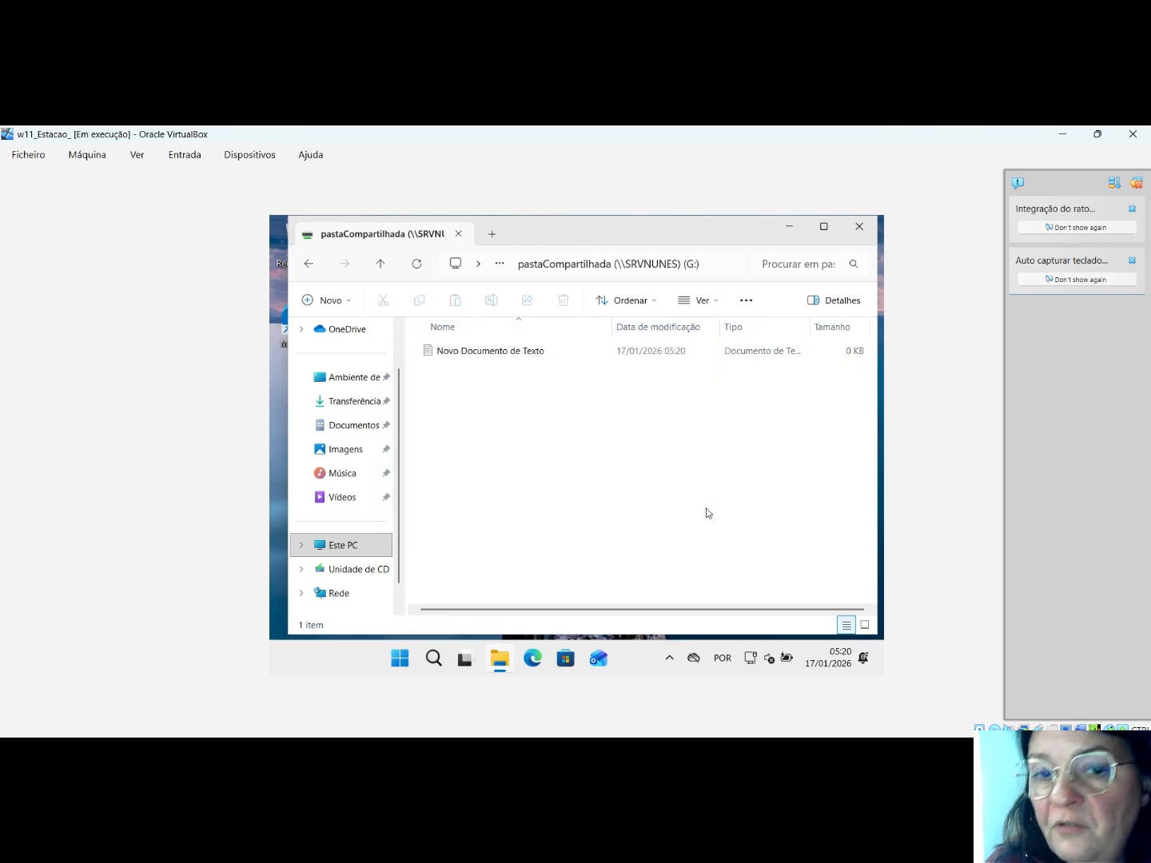
click(857, 230)
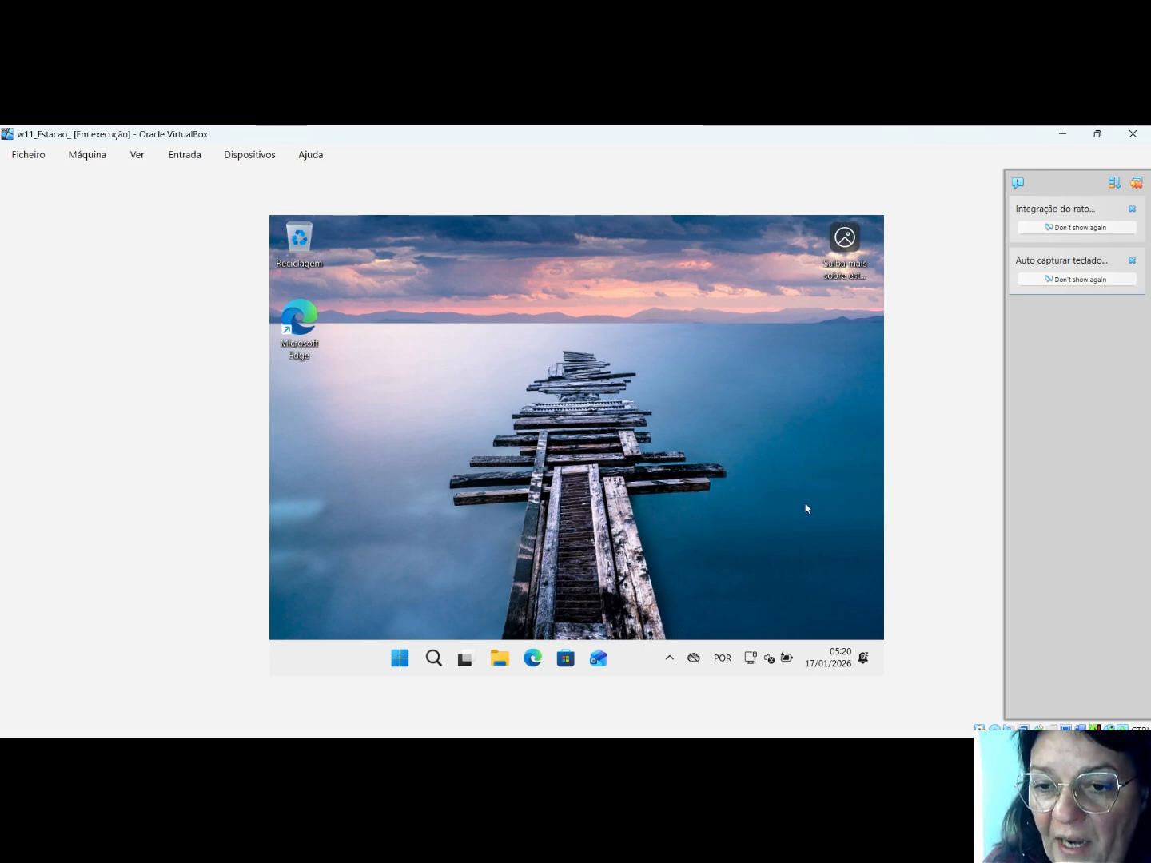